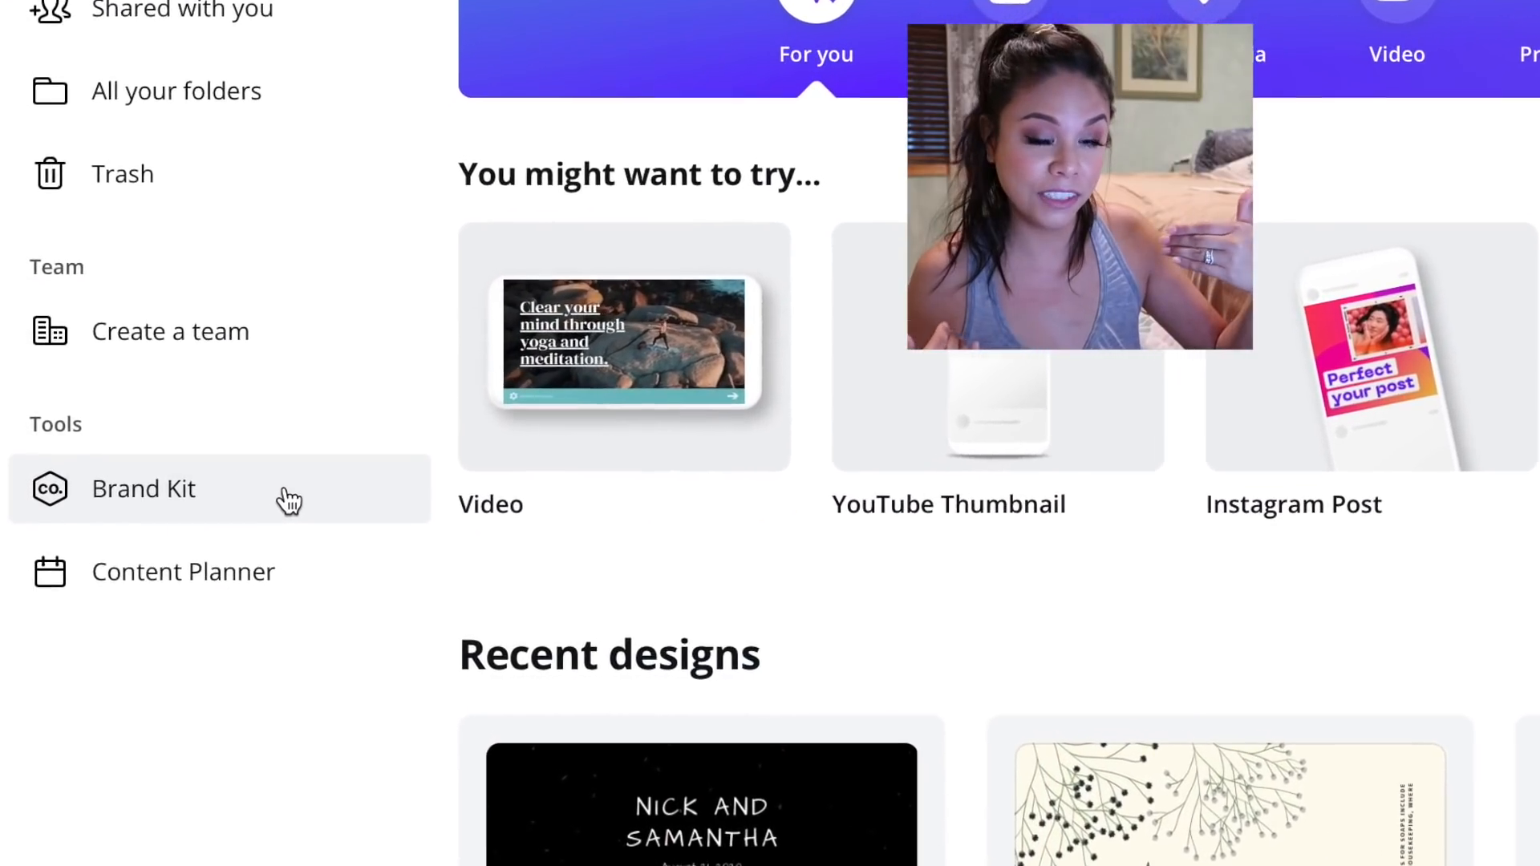
Open the Brand Kit and browse the ready-made color palettes that can be added to the brand colors
click(196, 493)
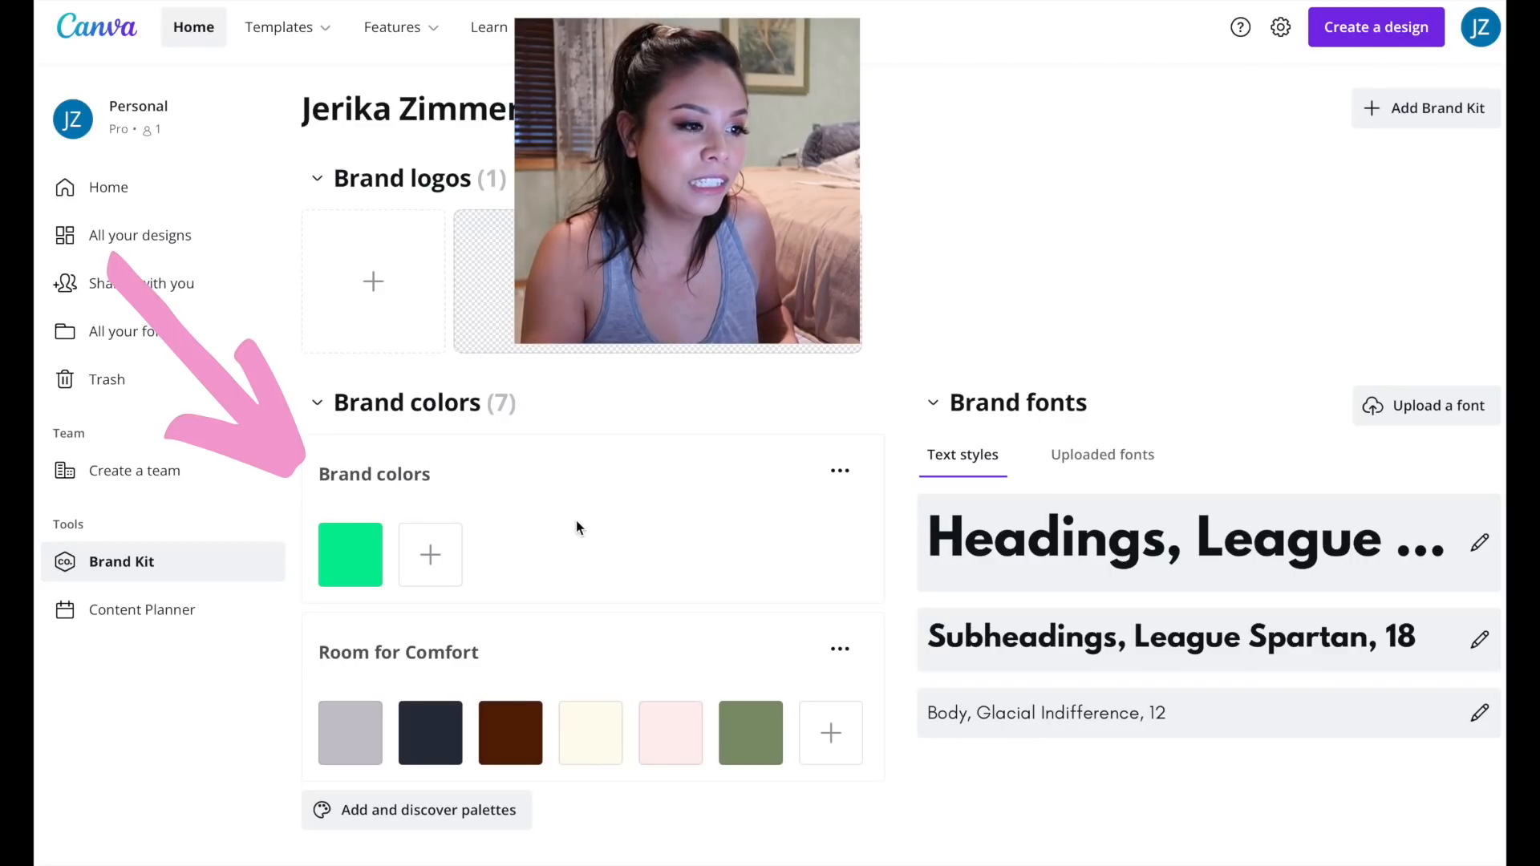
mouse_move(373, 757)
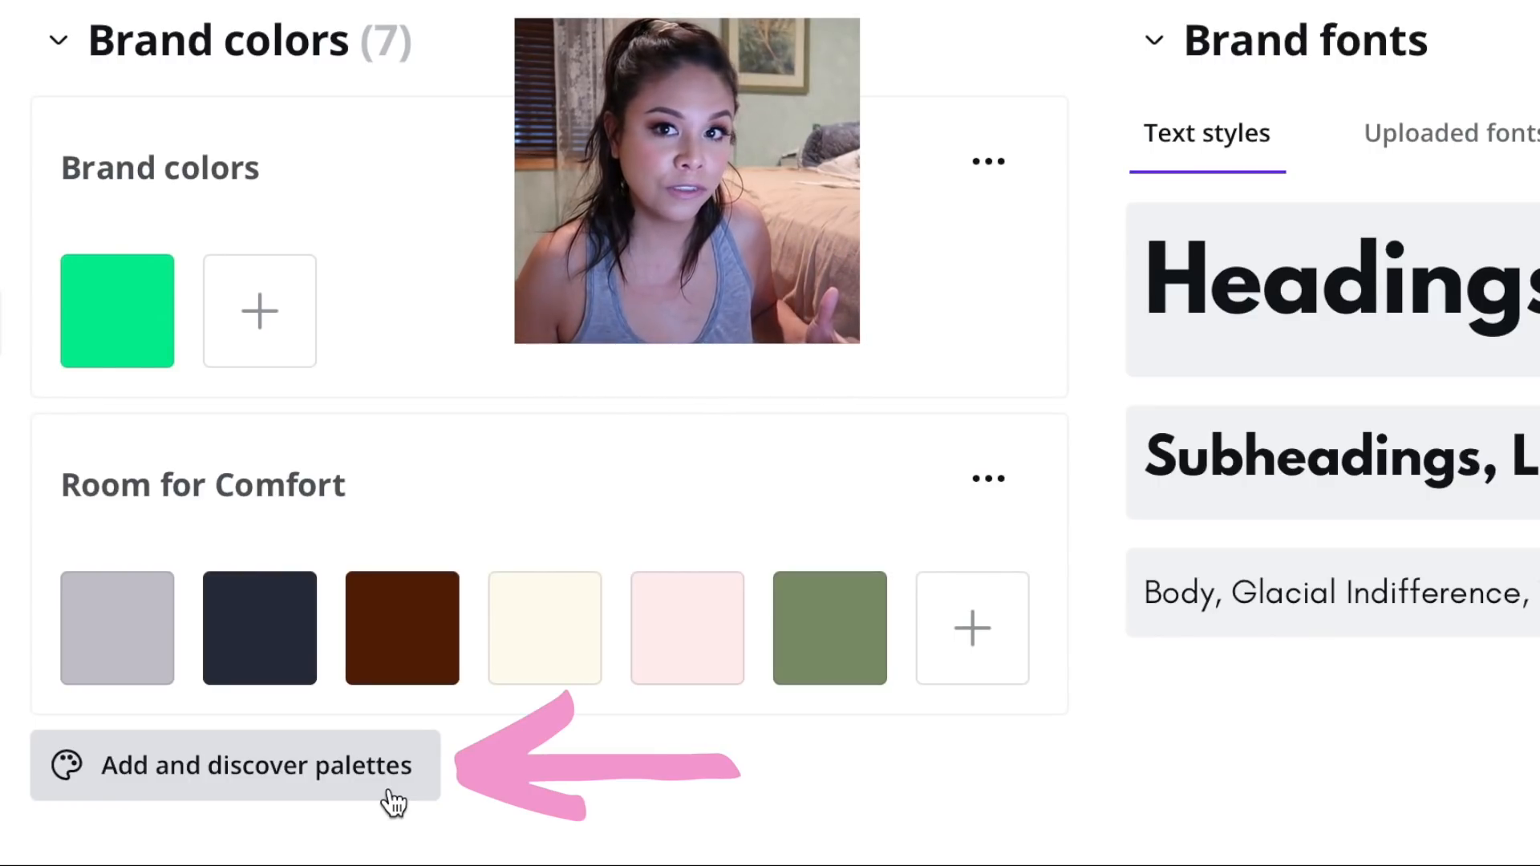
click(302, 792)
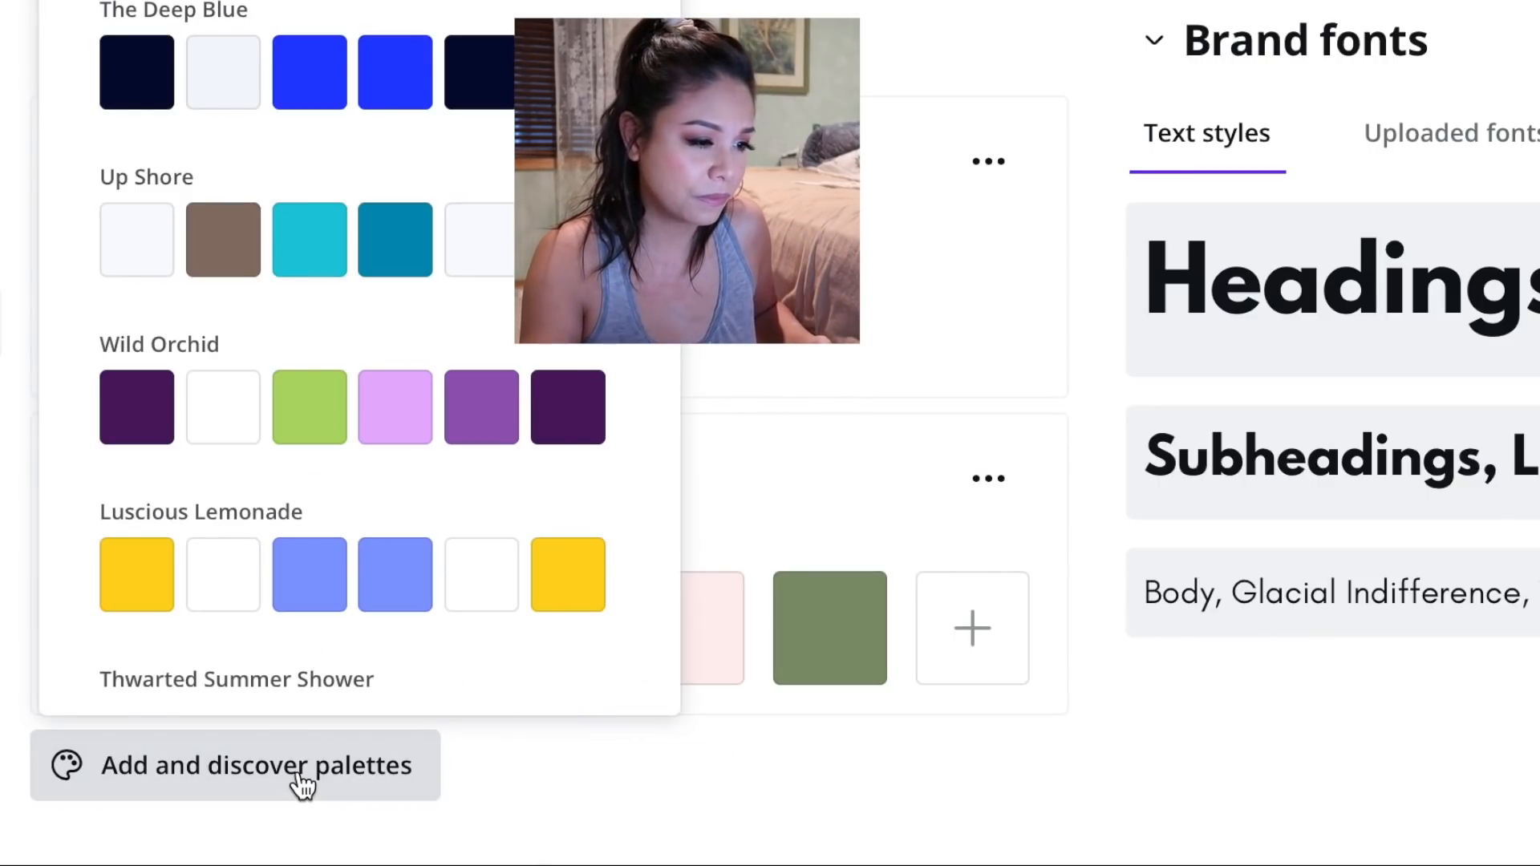
scroll(317, 470, down, 5)
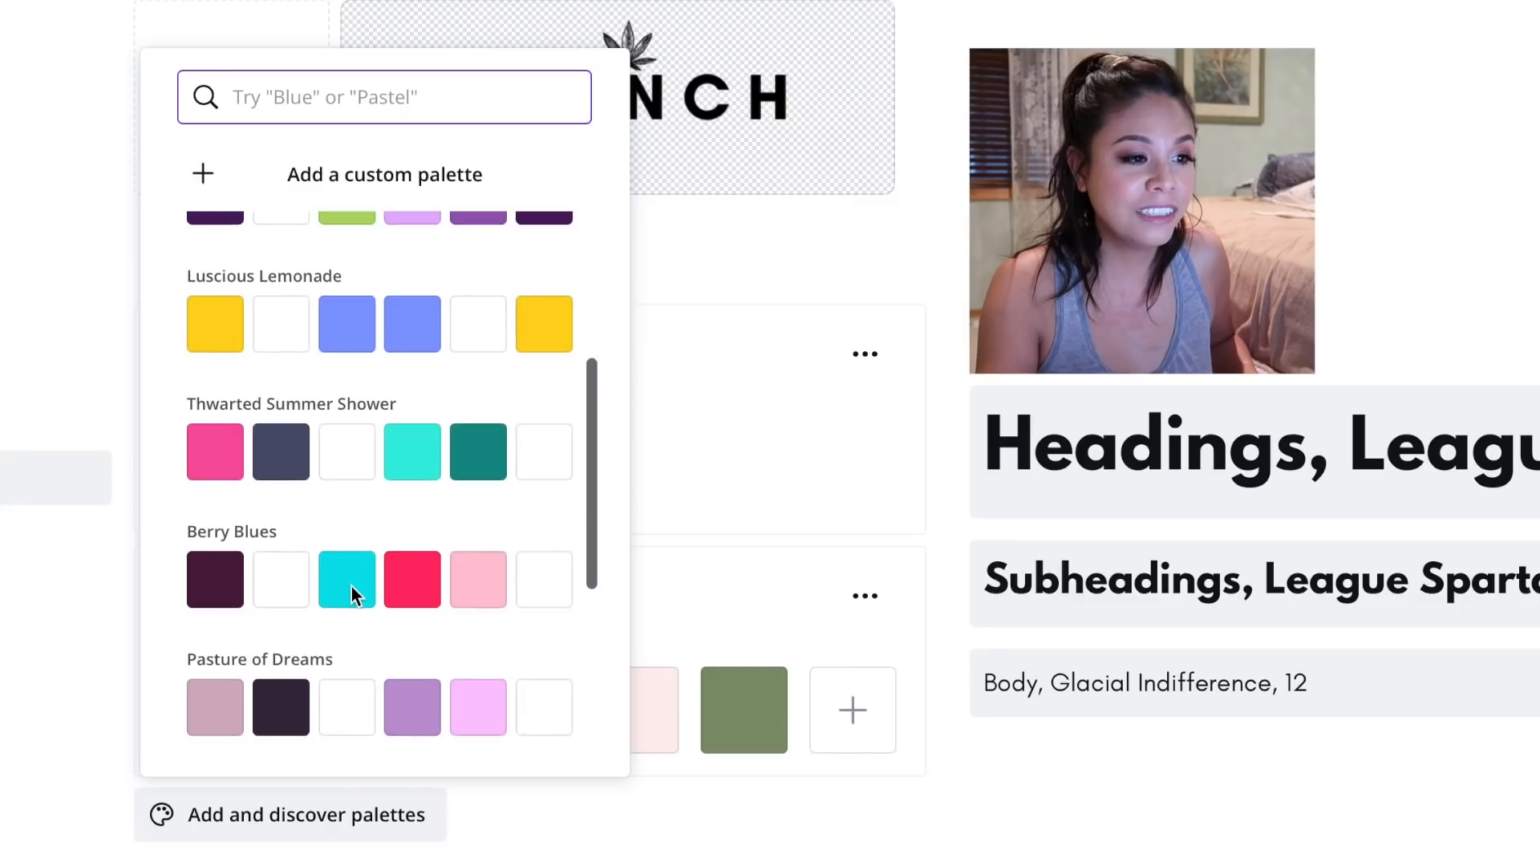
scroll(351, 594, down, 1)
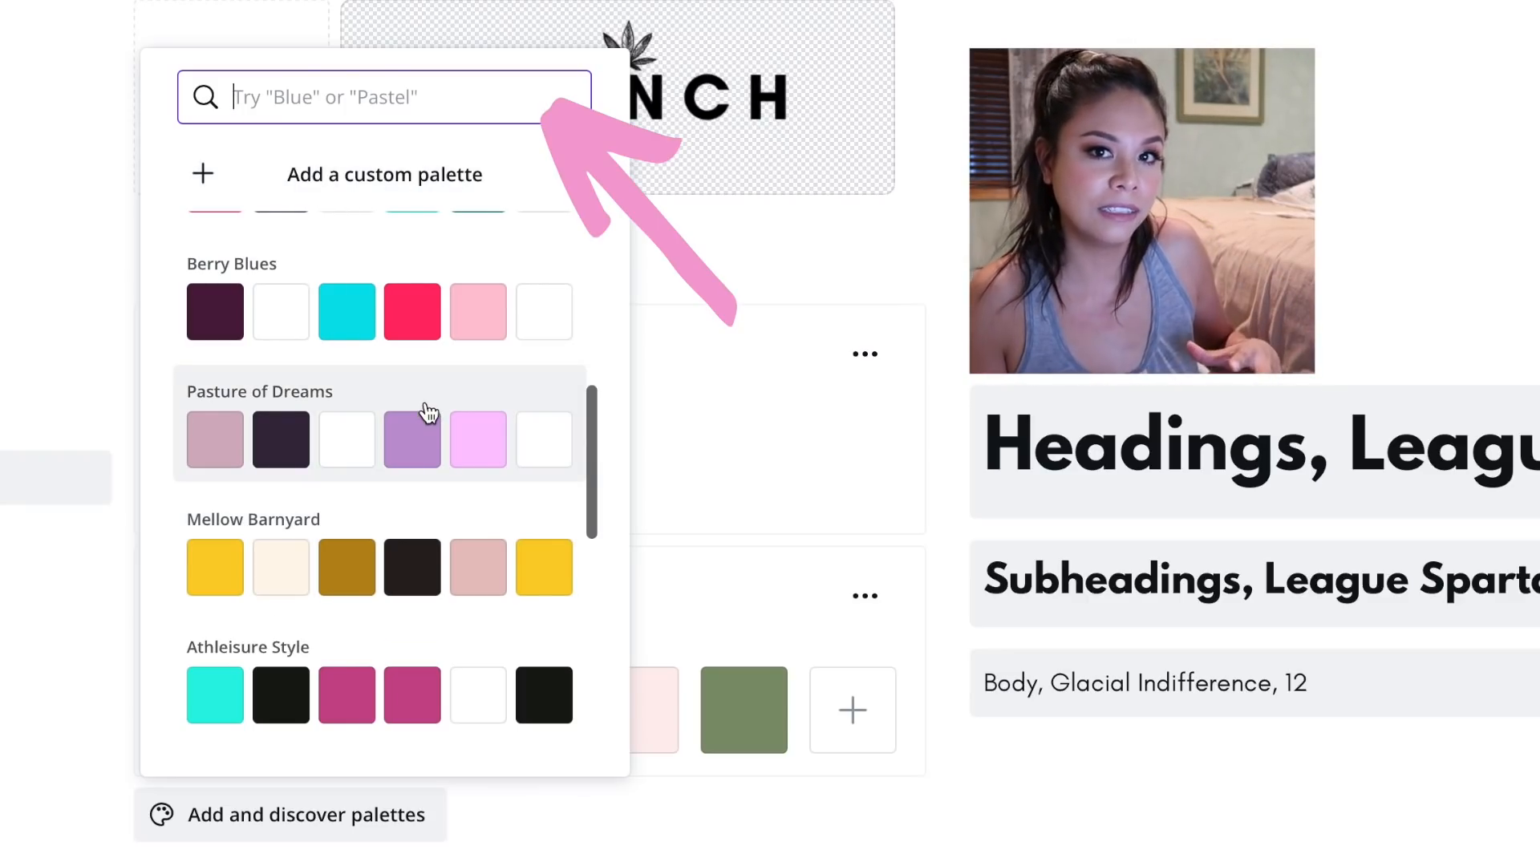
scroll(430, 412, up, 8)
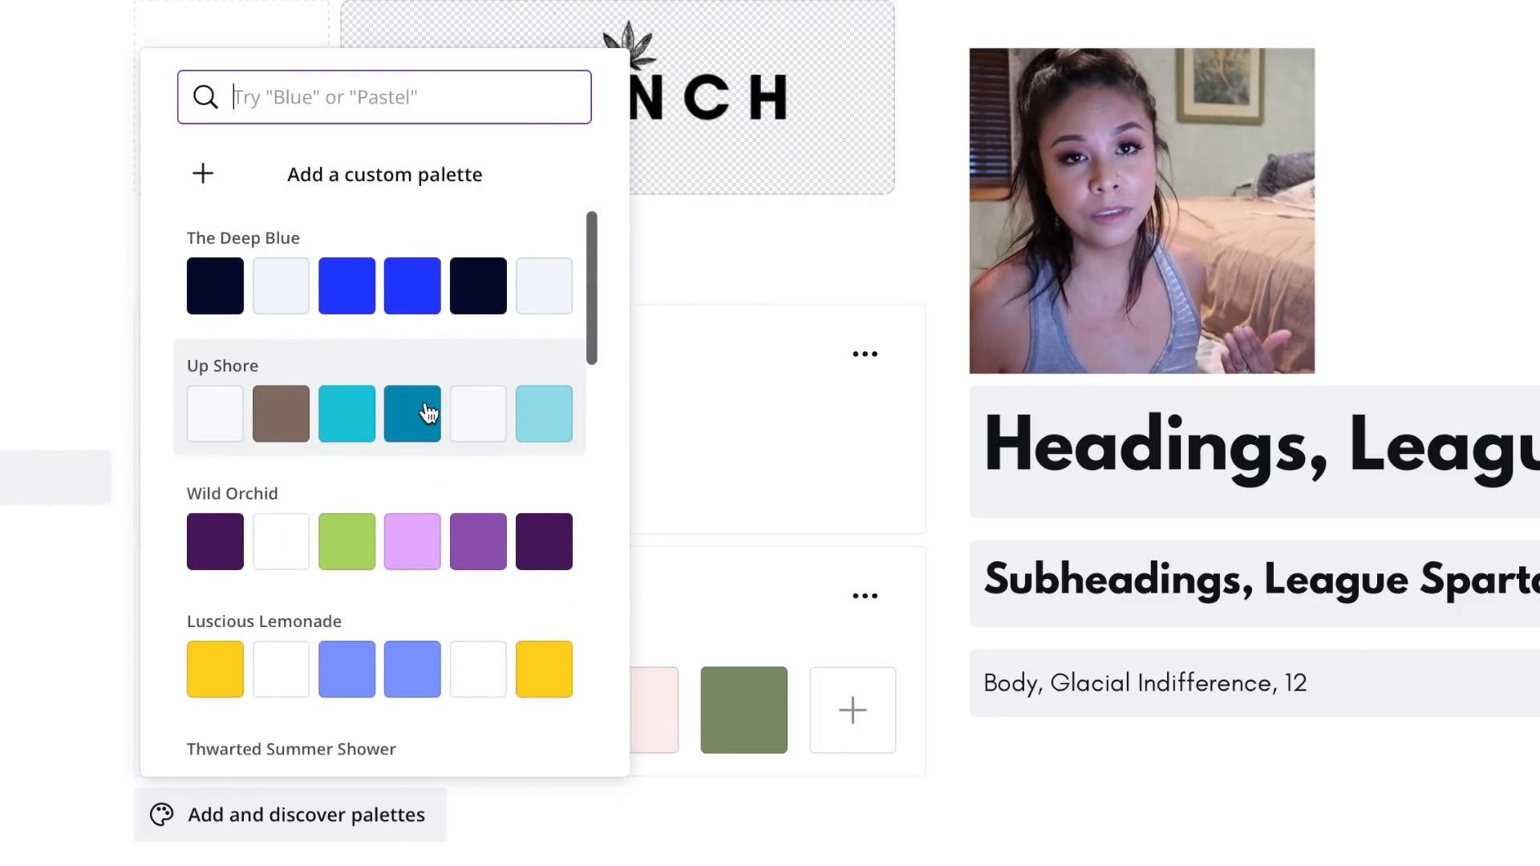
Search the color palettes for "green" and add the Padlocked Doors palette to the brand colors
text(green)
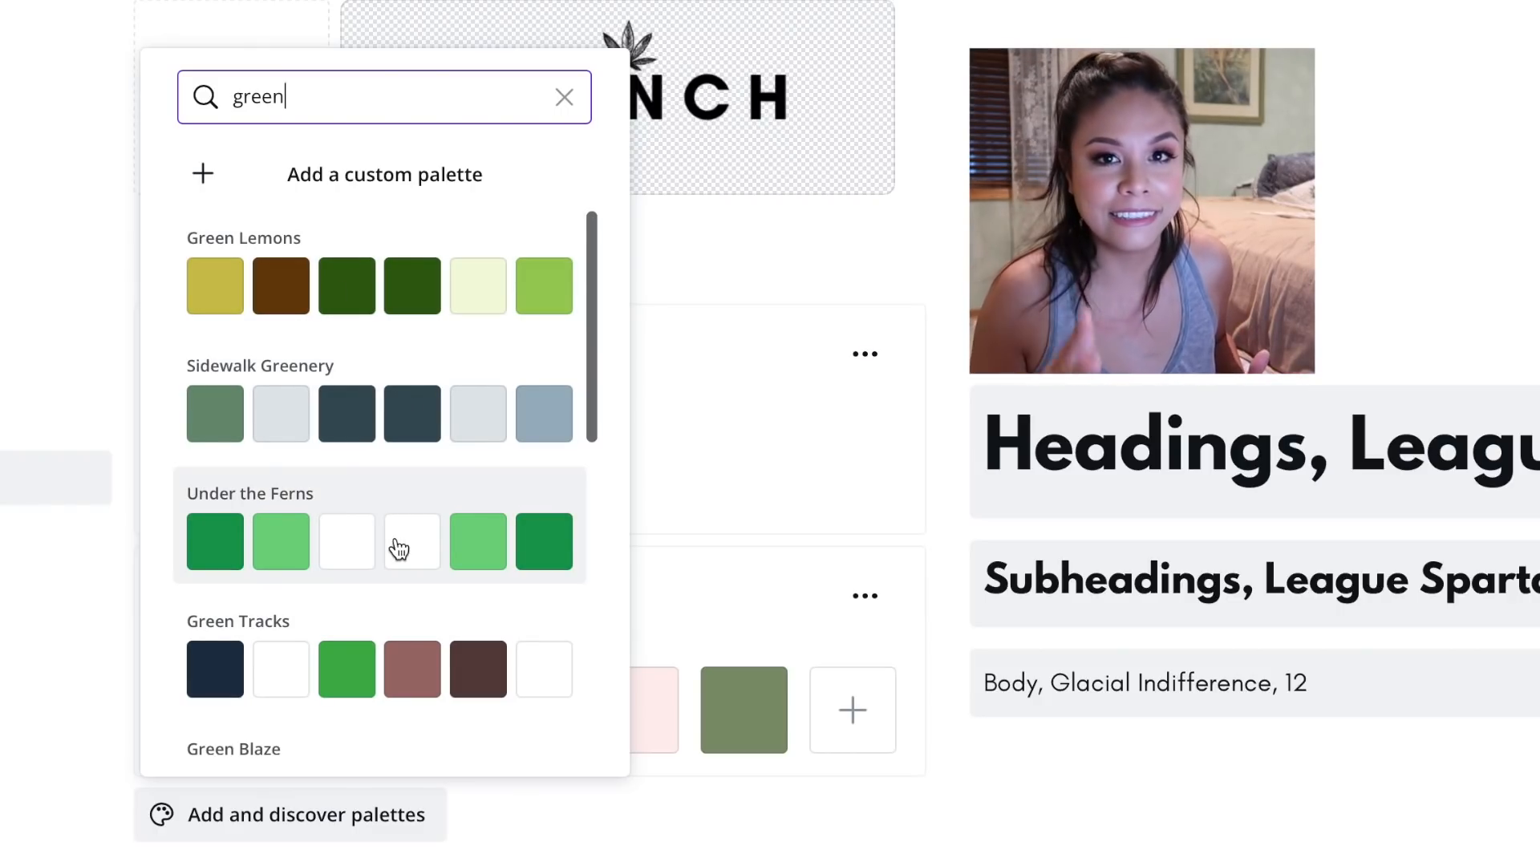
scroll(373, 411, down, 6)
scroll(373, 415, down, 1)
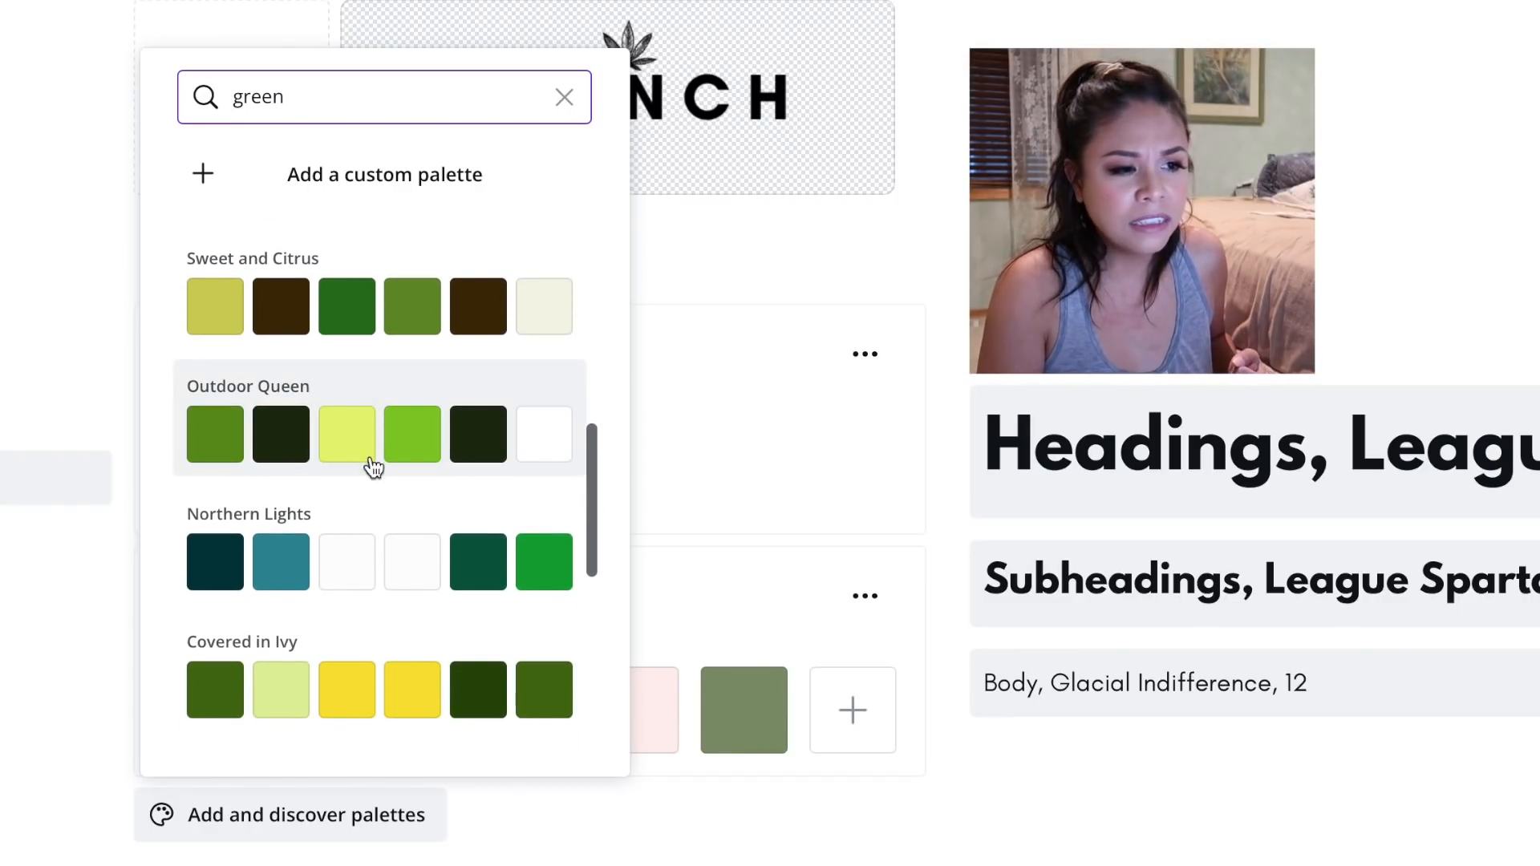
scroll(371, 537, up, 5)
scroll(372, 537, down, 2)
scroll(371, 537, up, 2)
scroll(371, 538, down, 6)
scroll(371, 537, down, 5)
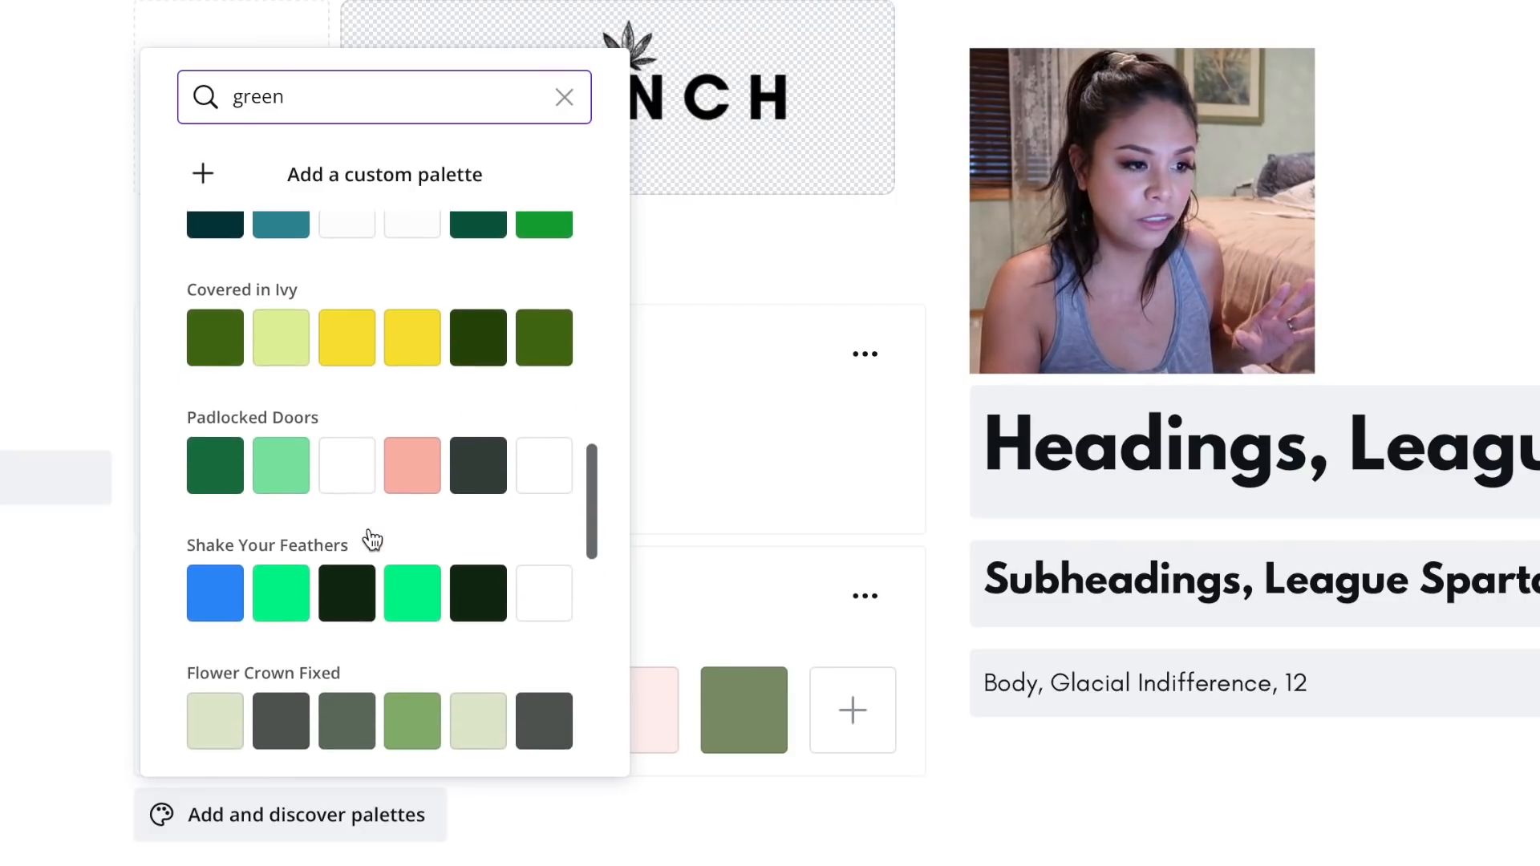
scroll(296, 392, up, 1)
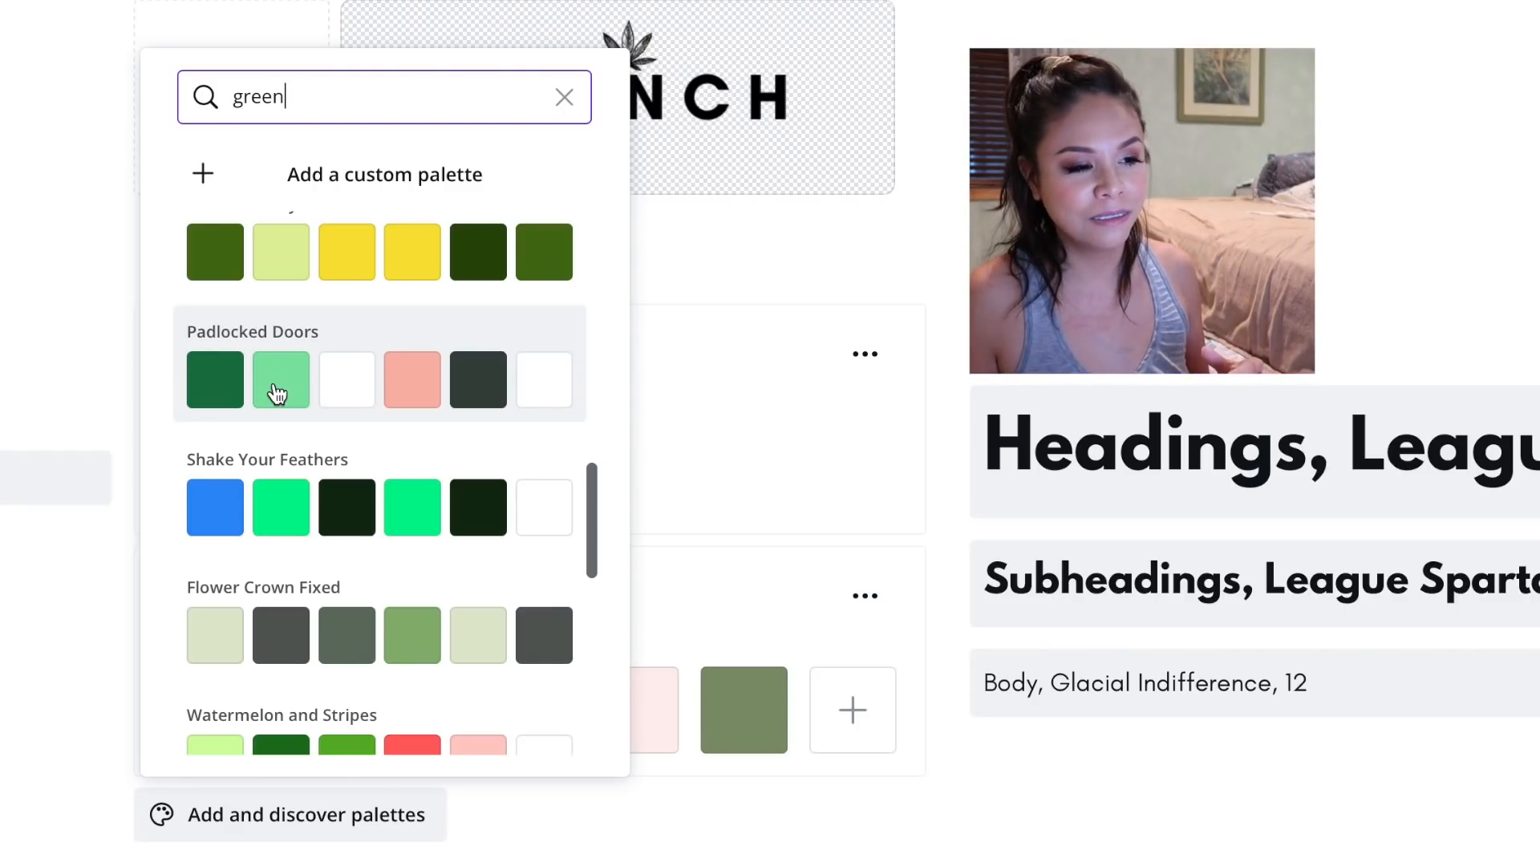
click(417, 358)
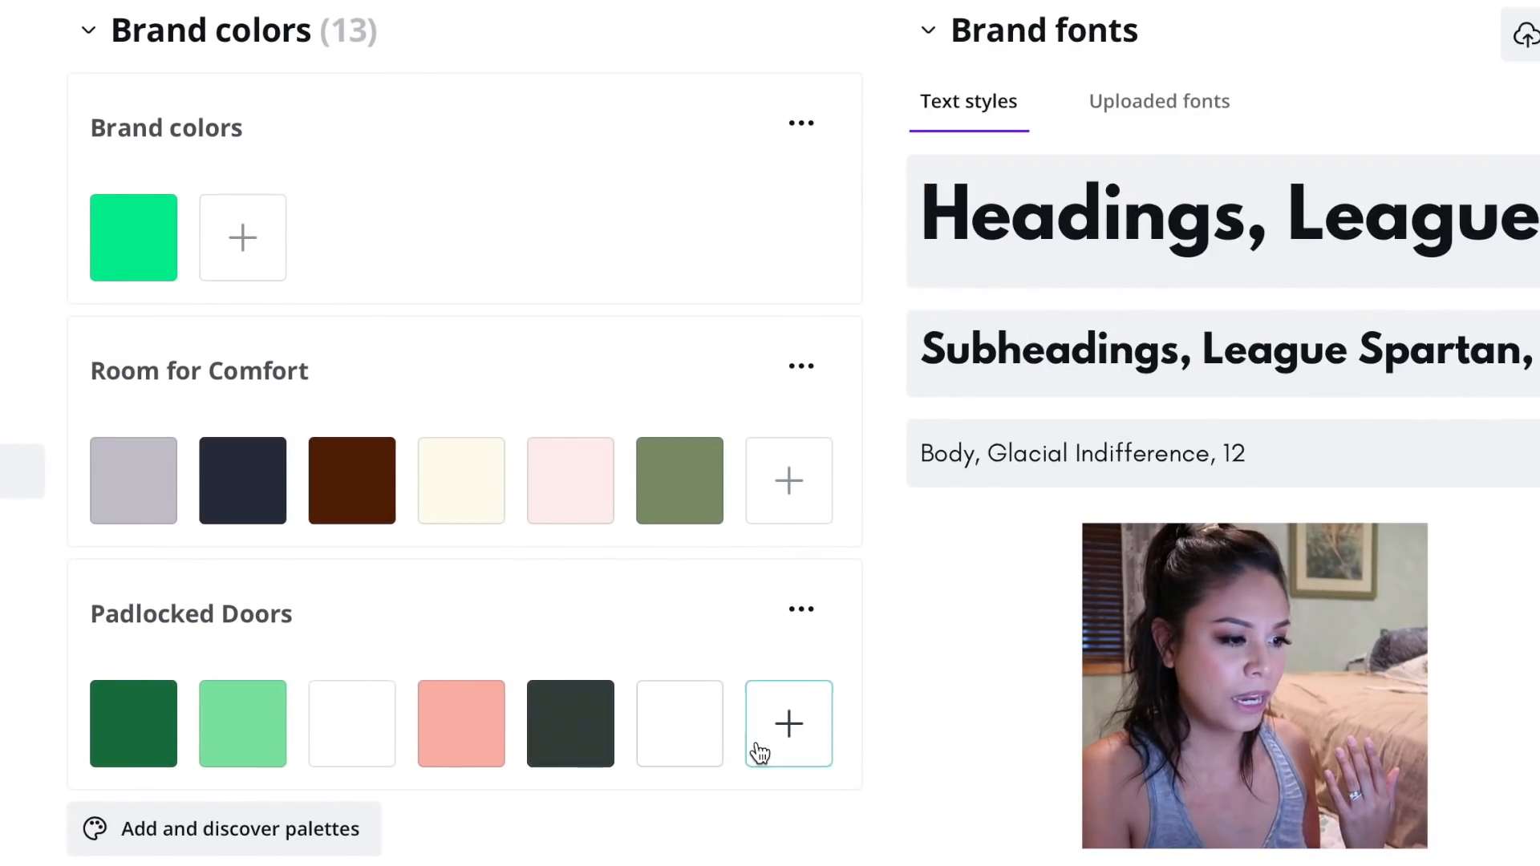
Recolor the third swatch, the white one after light green, in the Padlocked Doors palette to cream #F4EEDB
mouse_move(345, 726)
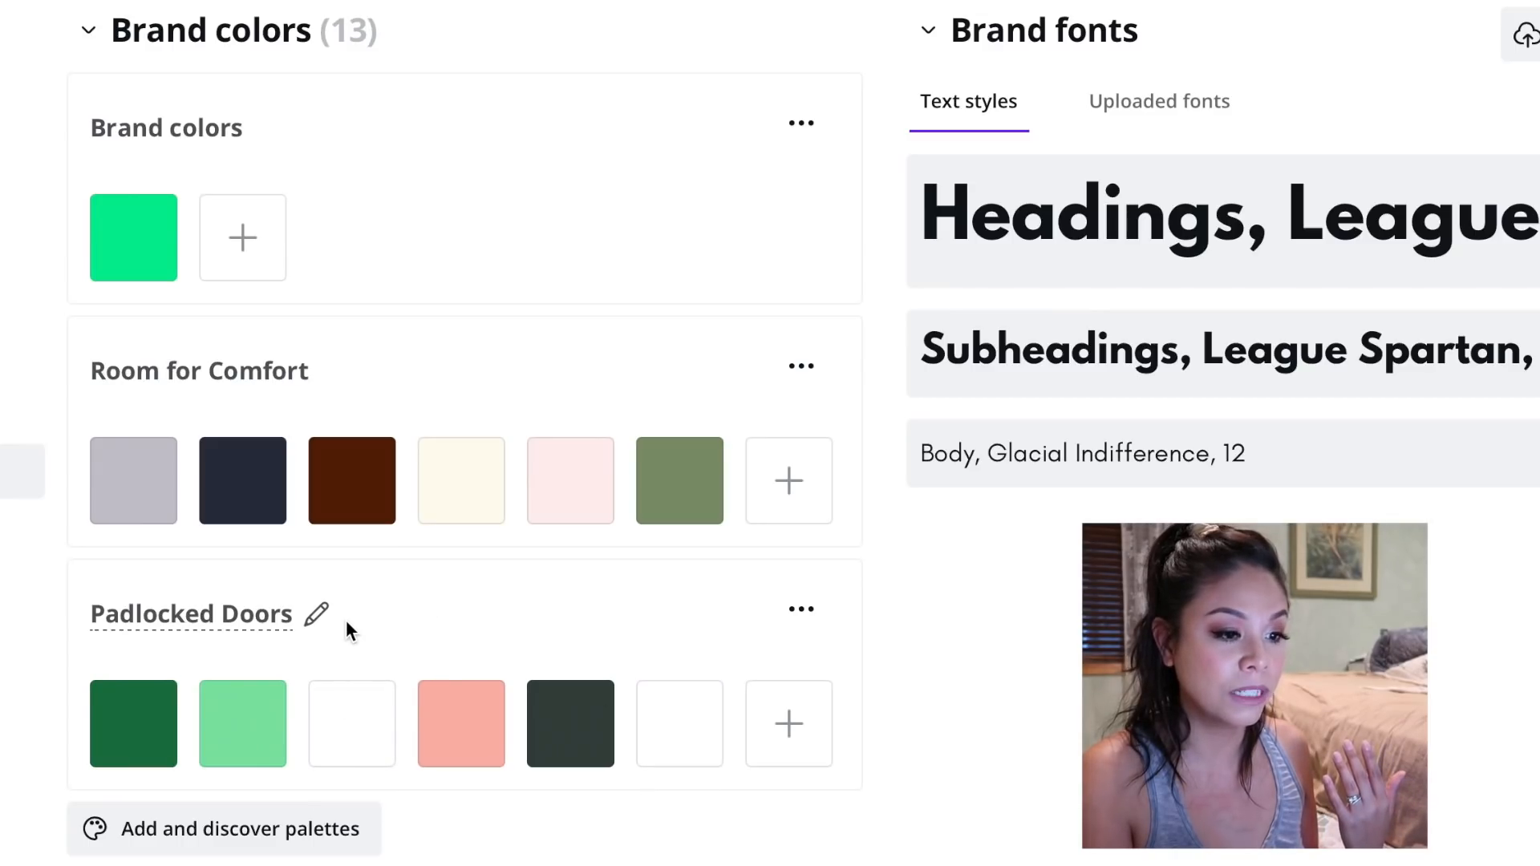
click(349, 710)
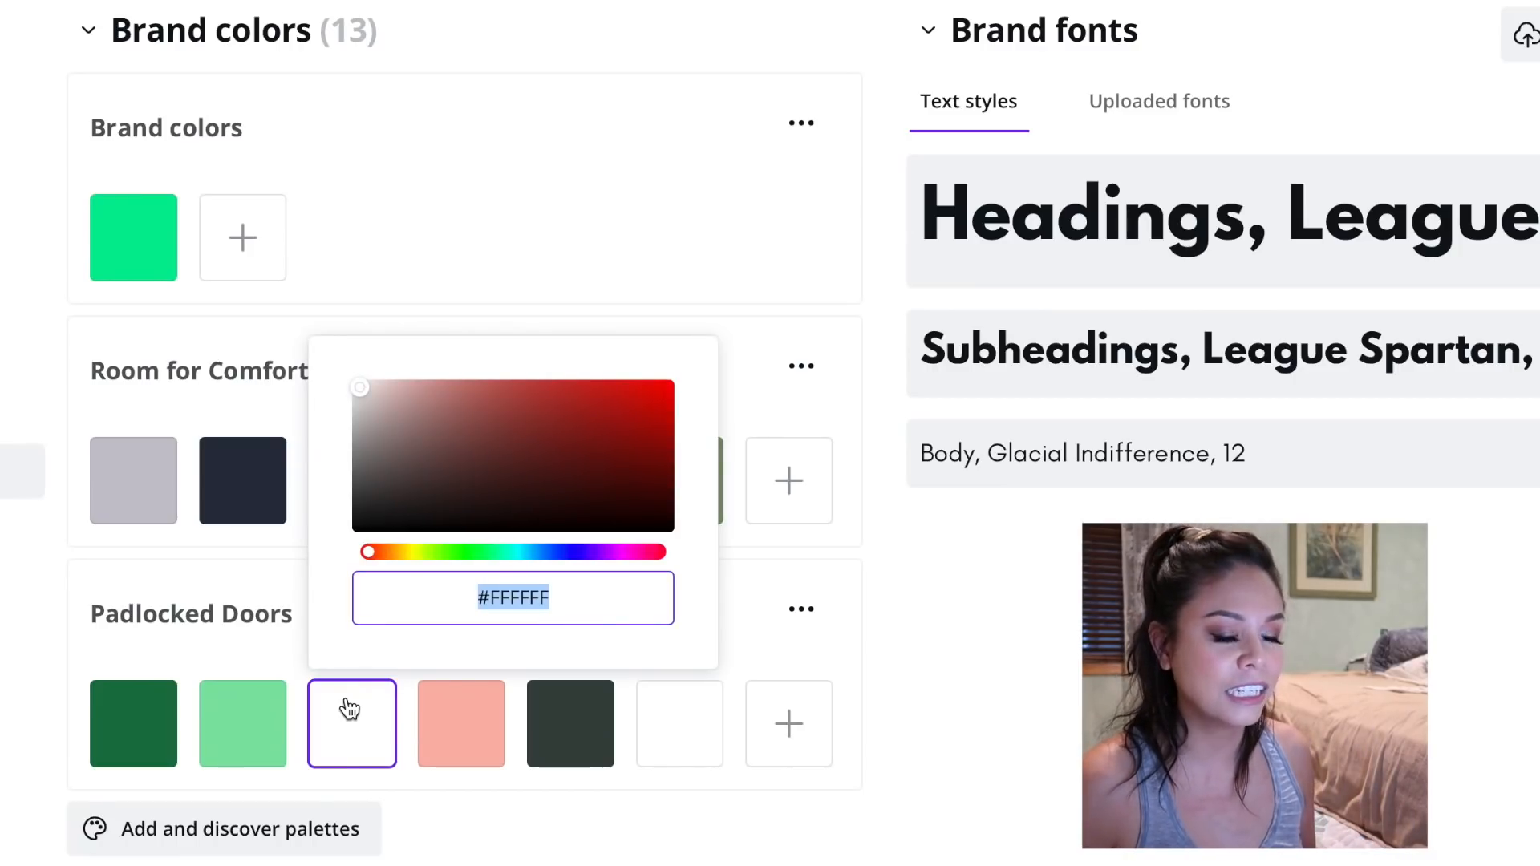
drag(369, 552, 406, 553)
click(386, 389)
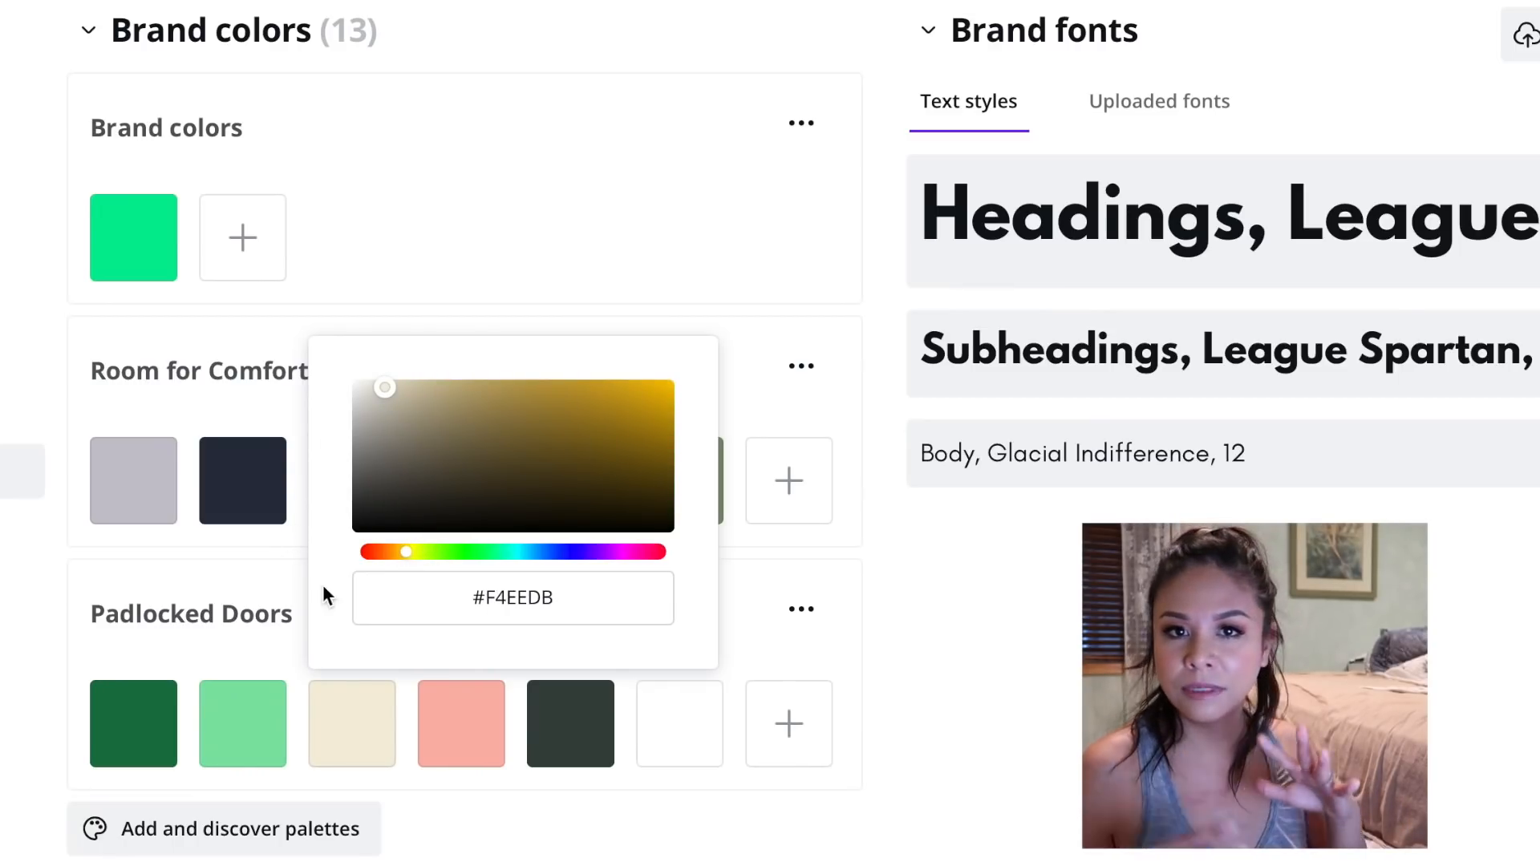
click(670, 724)
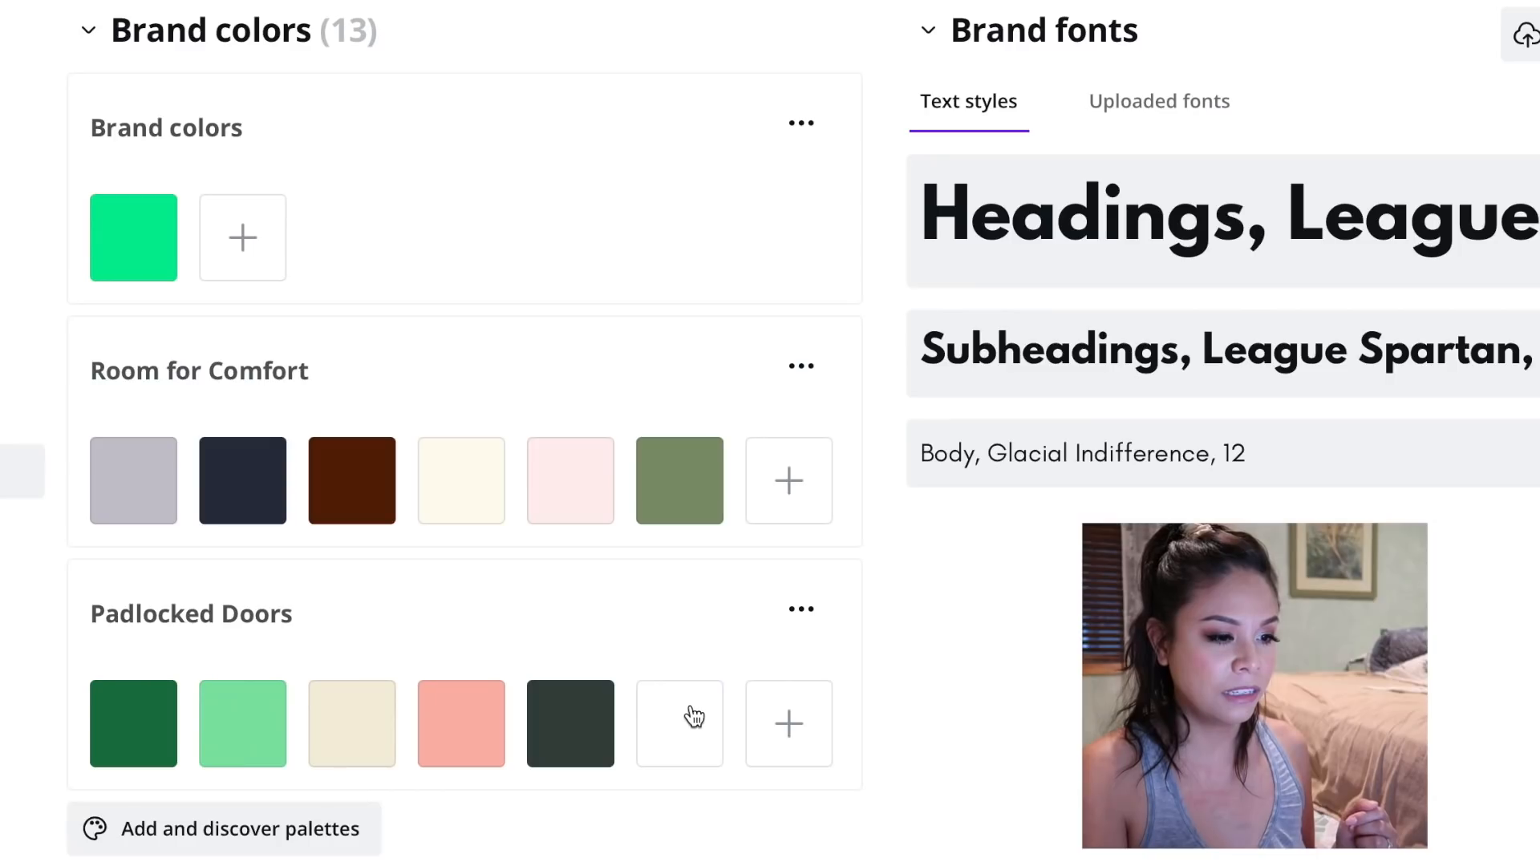
Recolor the last white swatch of the Padlocked Doors palette to dark blue-violet #362D60
click(690, 716)
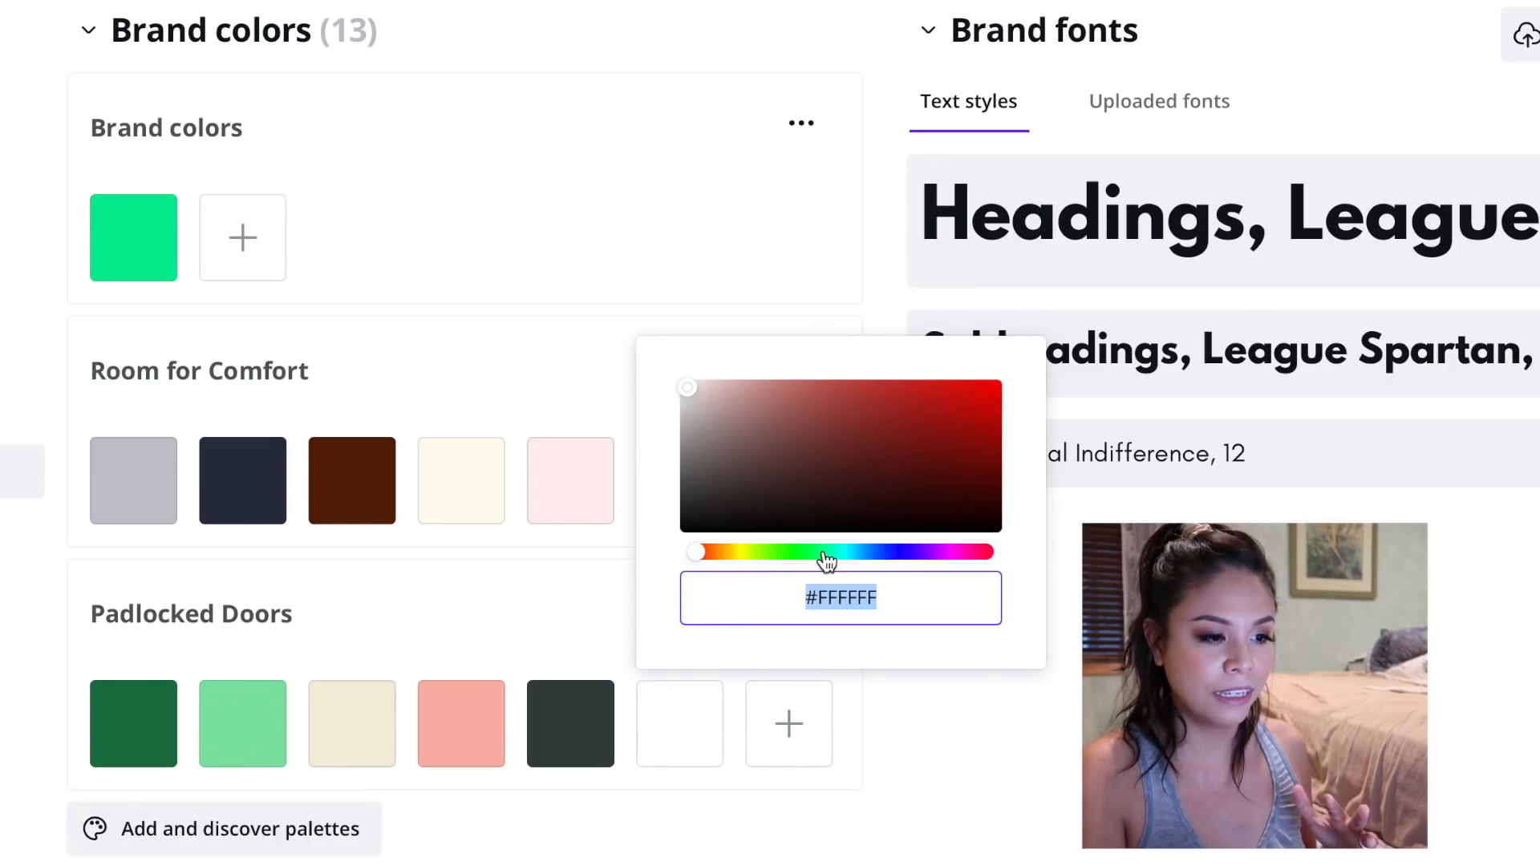
click(898, 553)
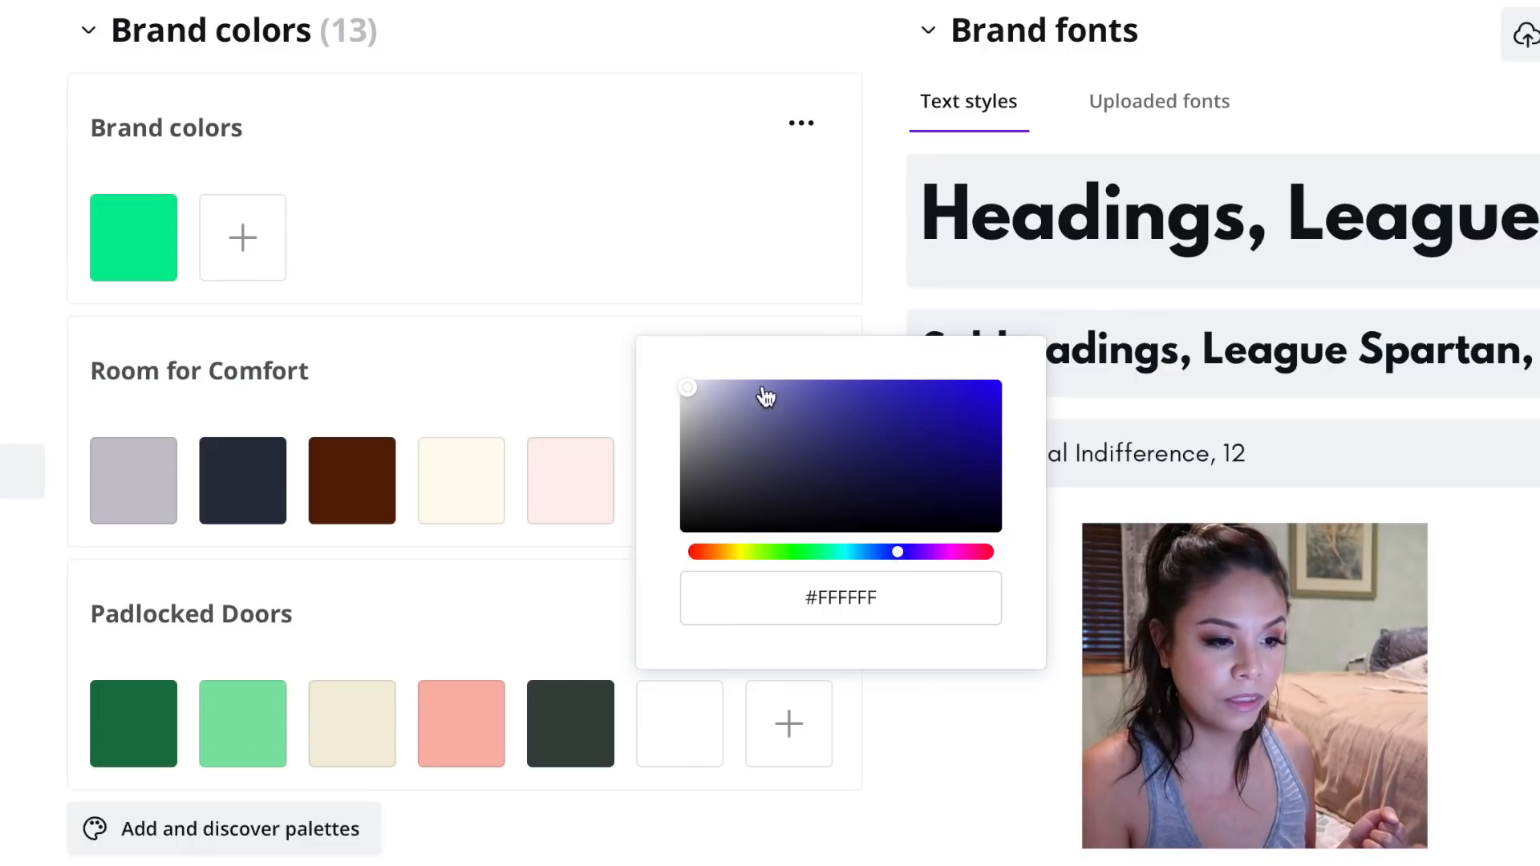
click(851, 479)
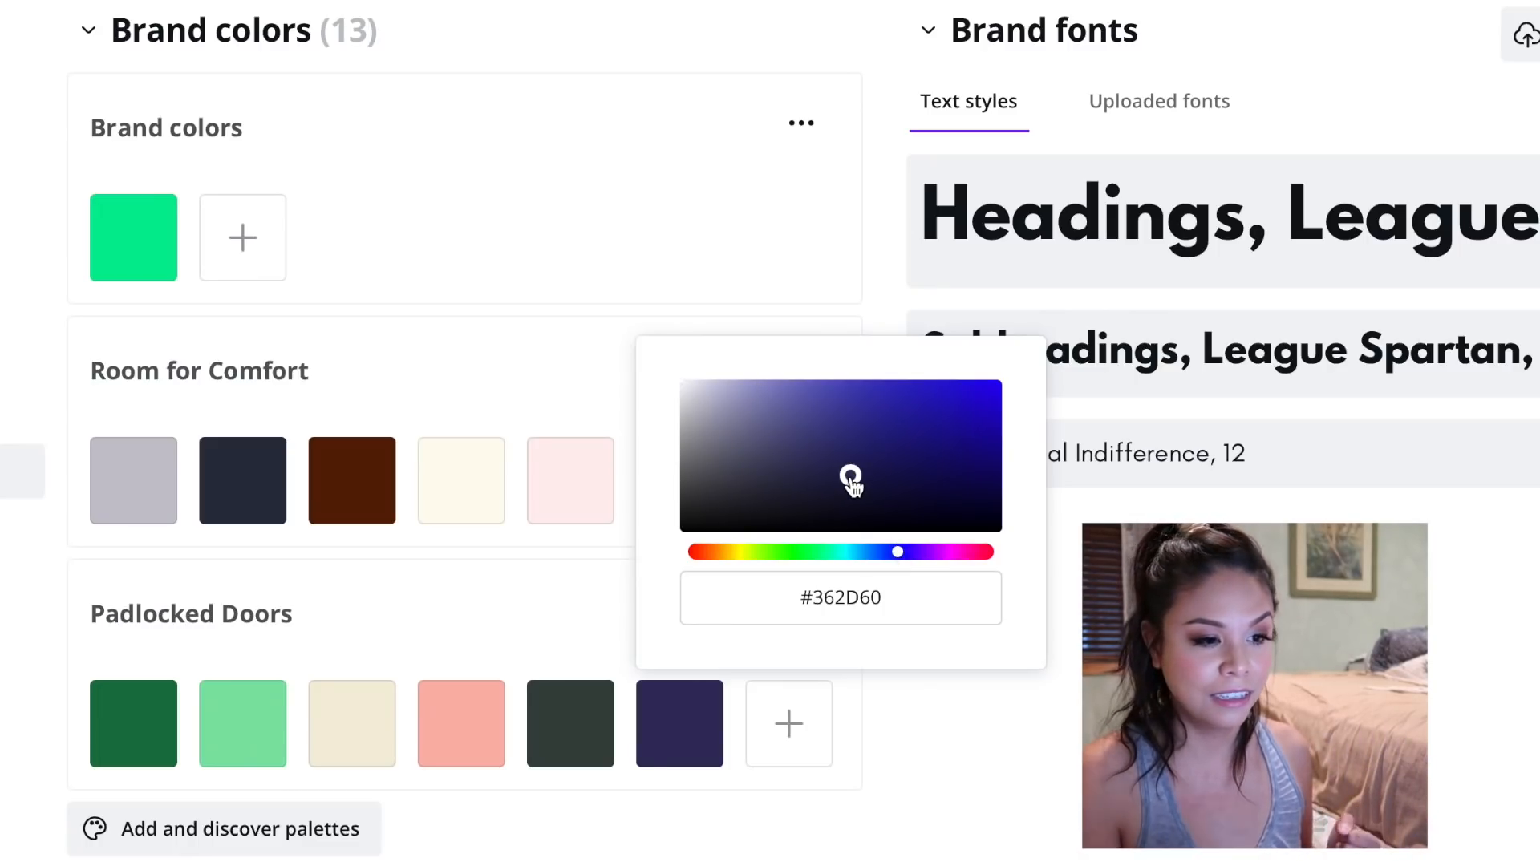
click(866, 748)
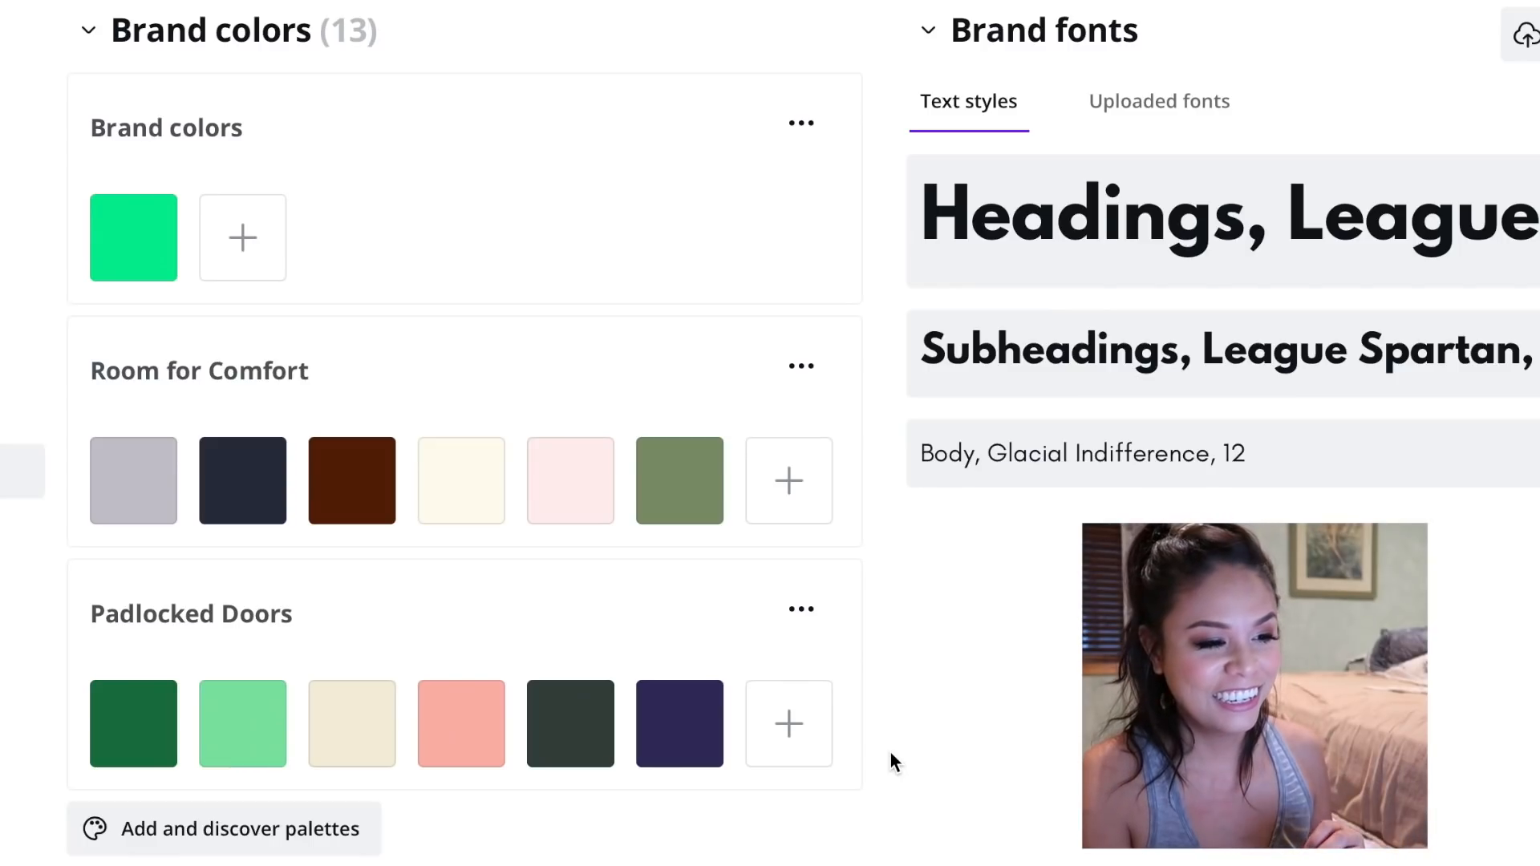
Remove the dark blue-violet swatch from the Padlocked Doors palette
click(705, 717)
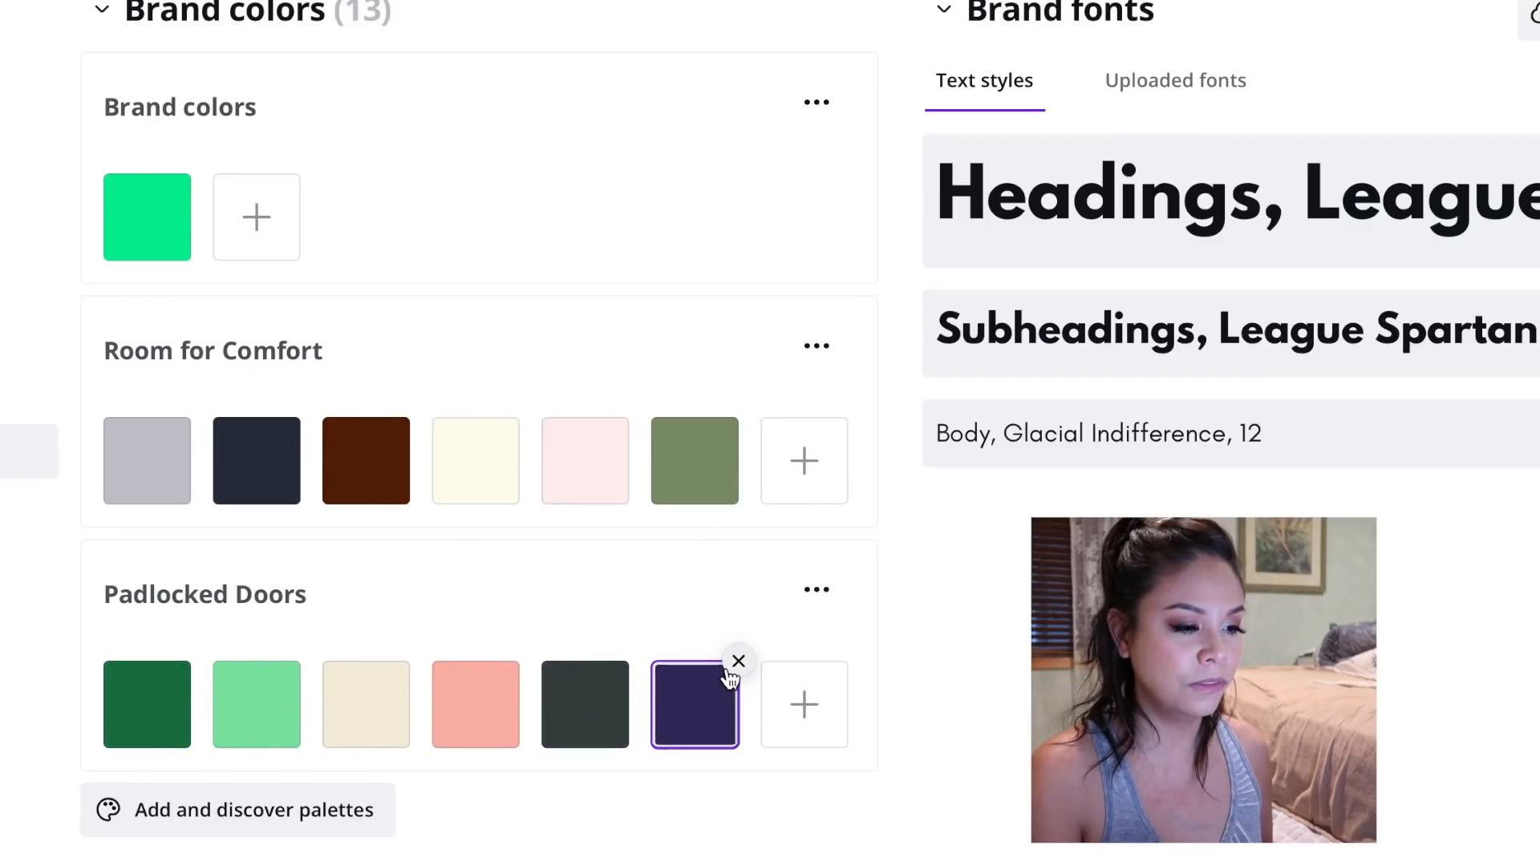
click(577, 756)
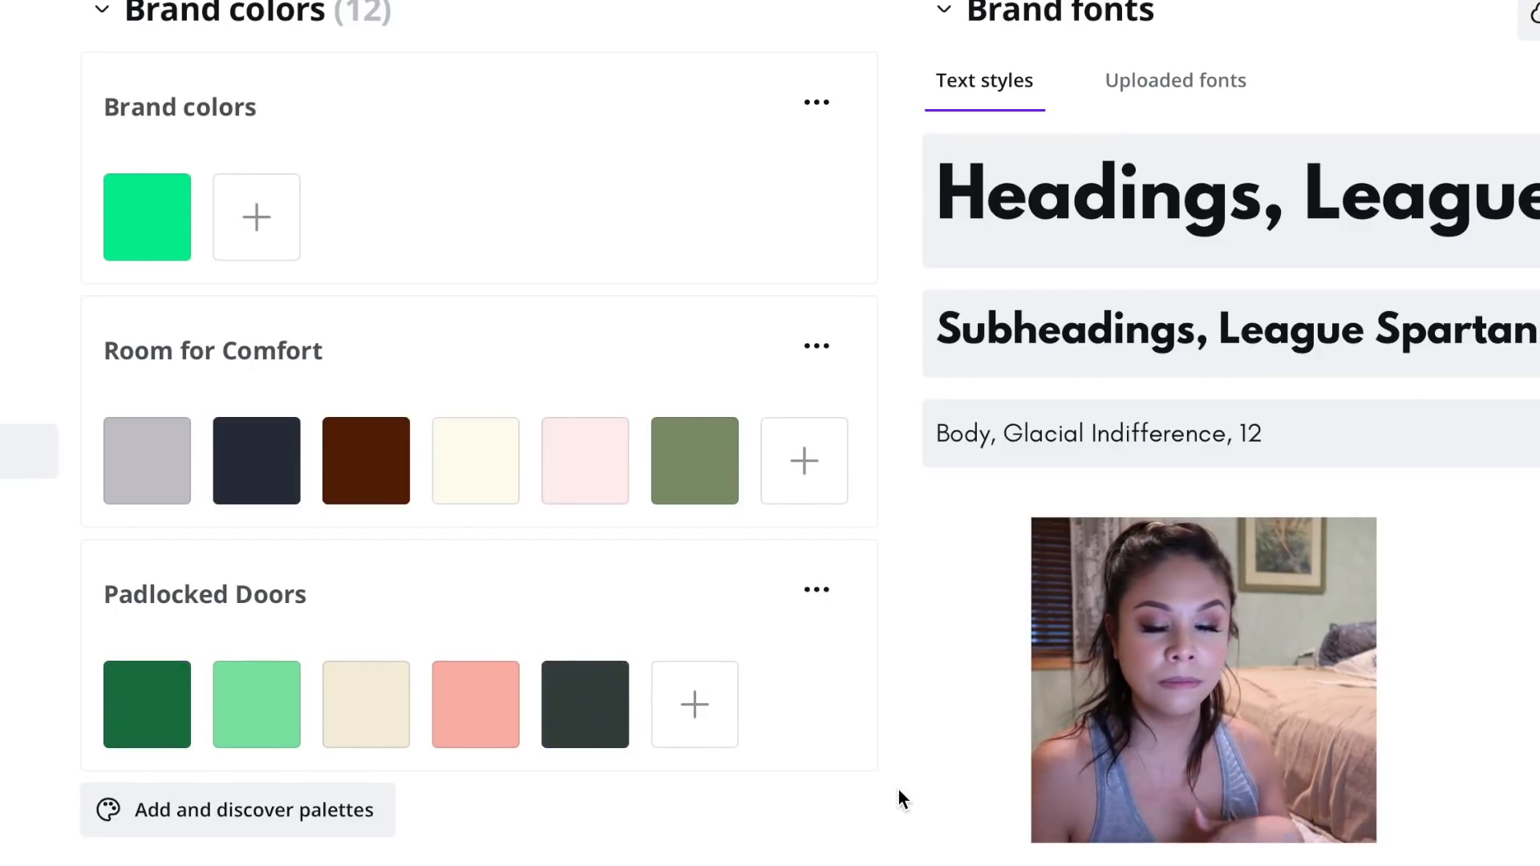
Rename the Room for Comfort palette to "Quench Brand Colors"
scroll(897, 788, up, 1)
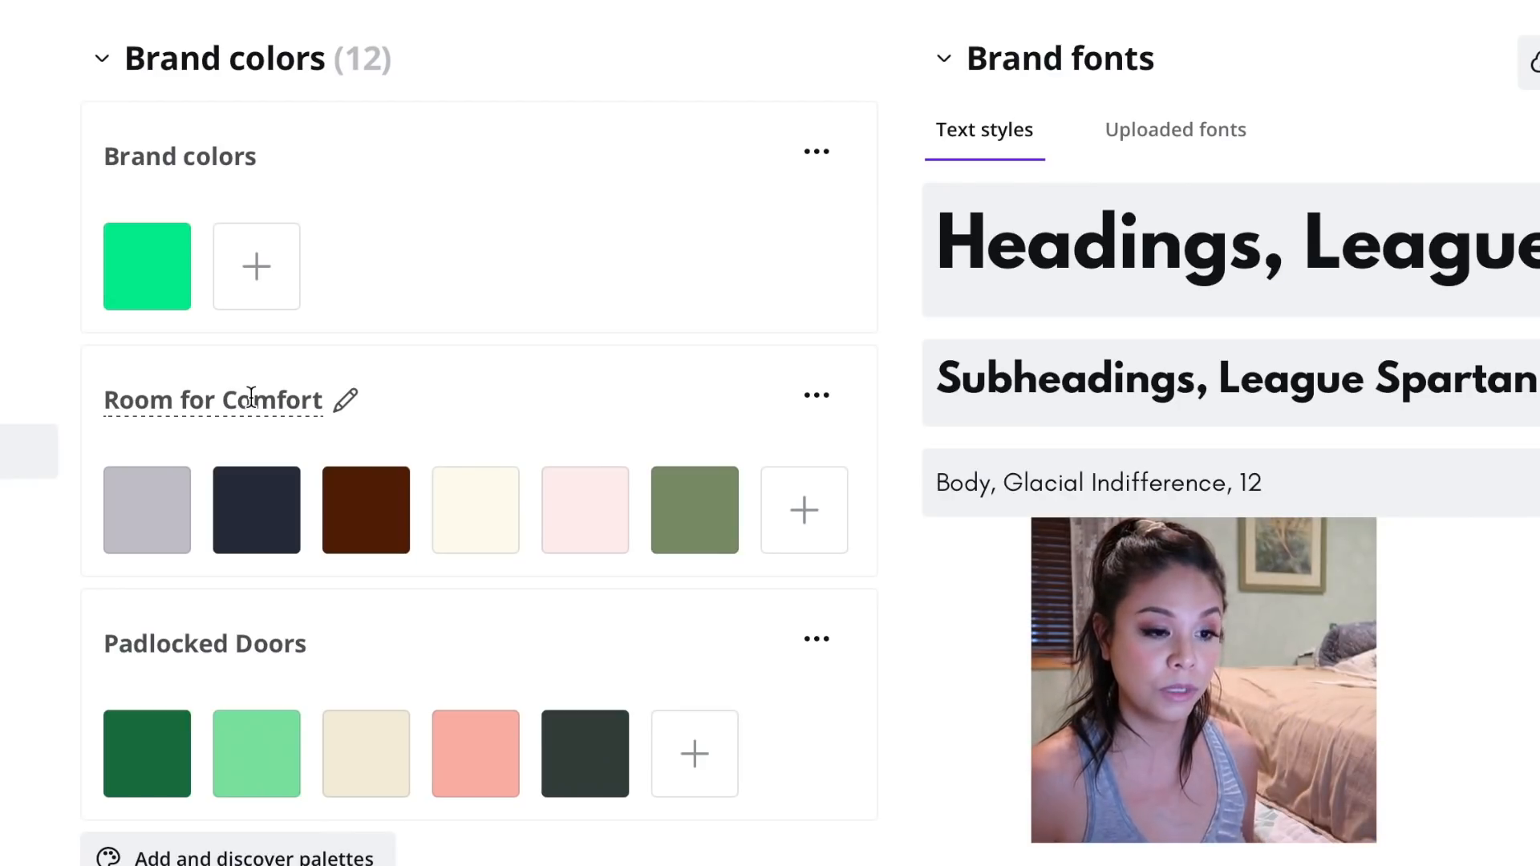
click(345, 401)
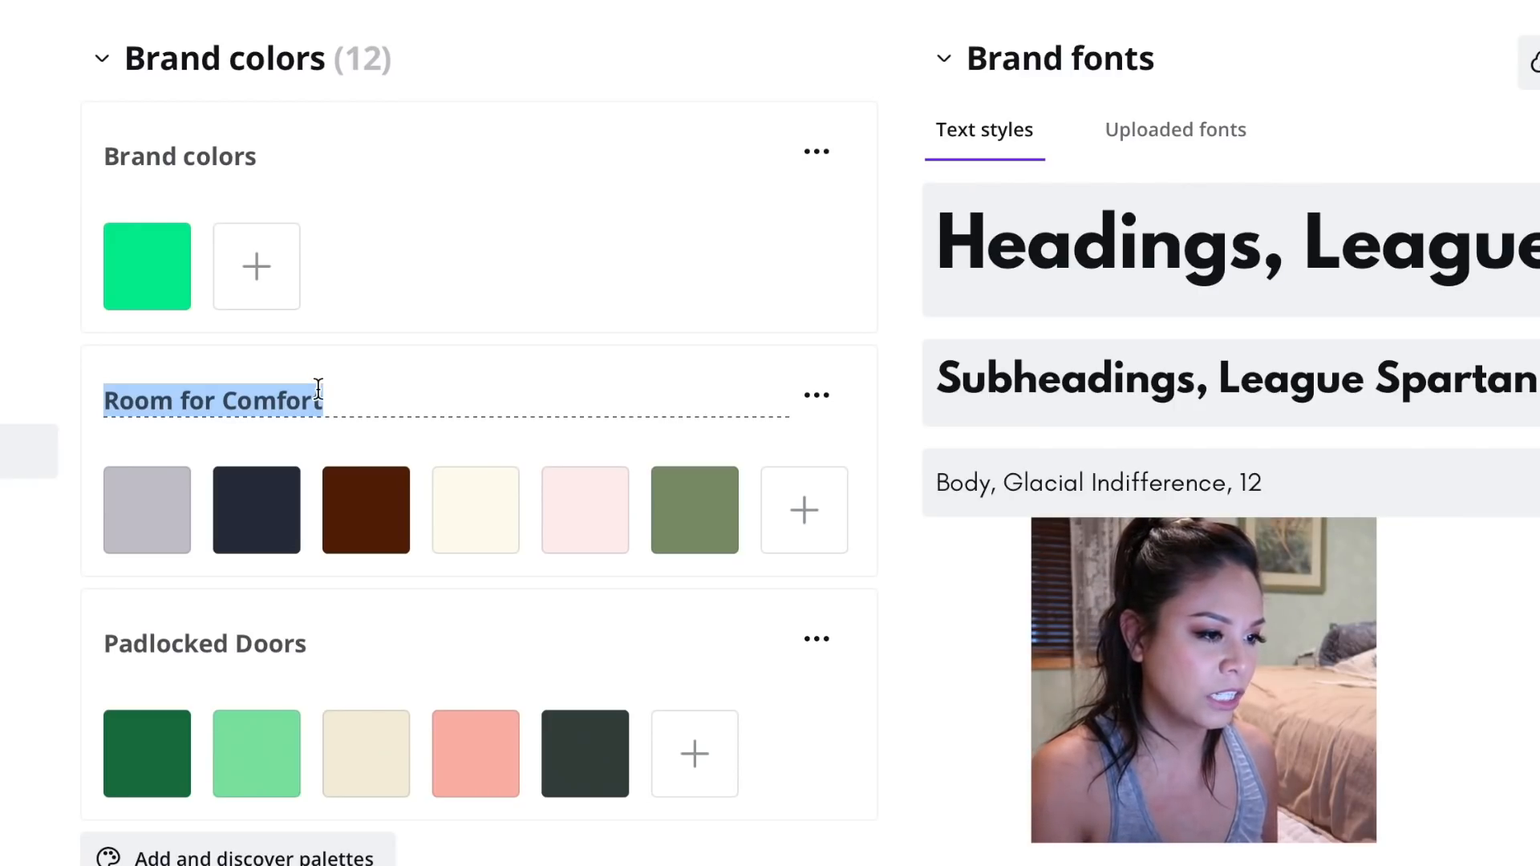
text(Quench Bran)
key(BackSpace)
text(and Colors)
key(Return)
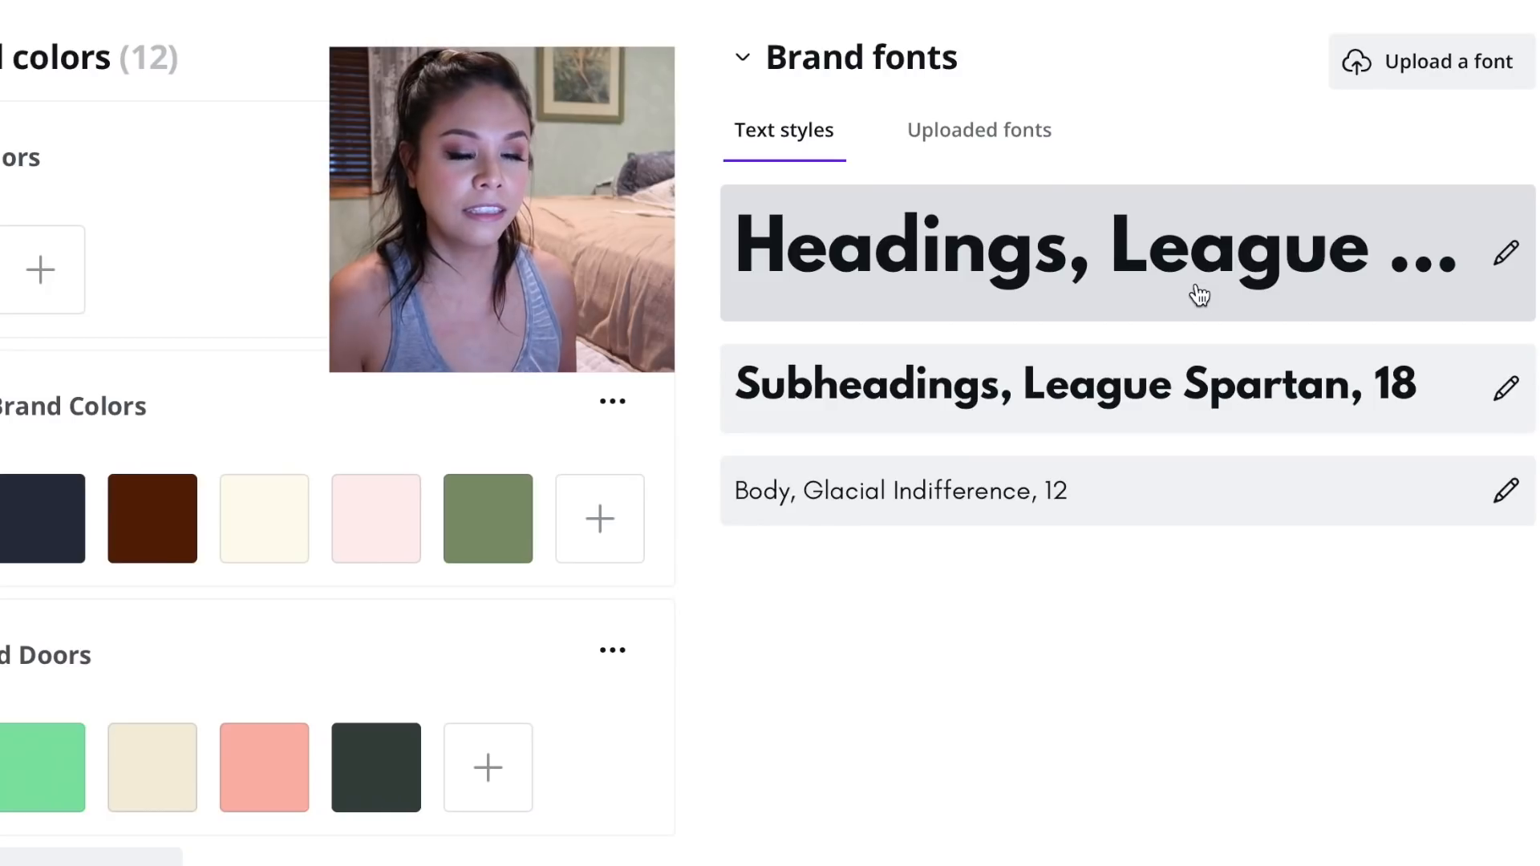
Try Findel as the font of the Headings text style and replace it with Eczar SemiBold
click(1508, 257)
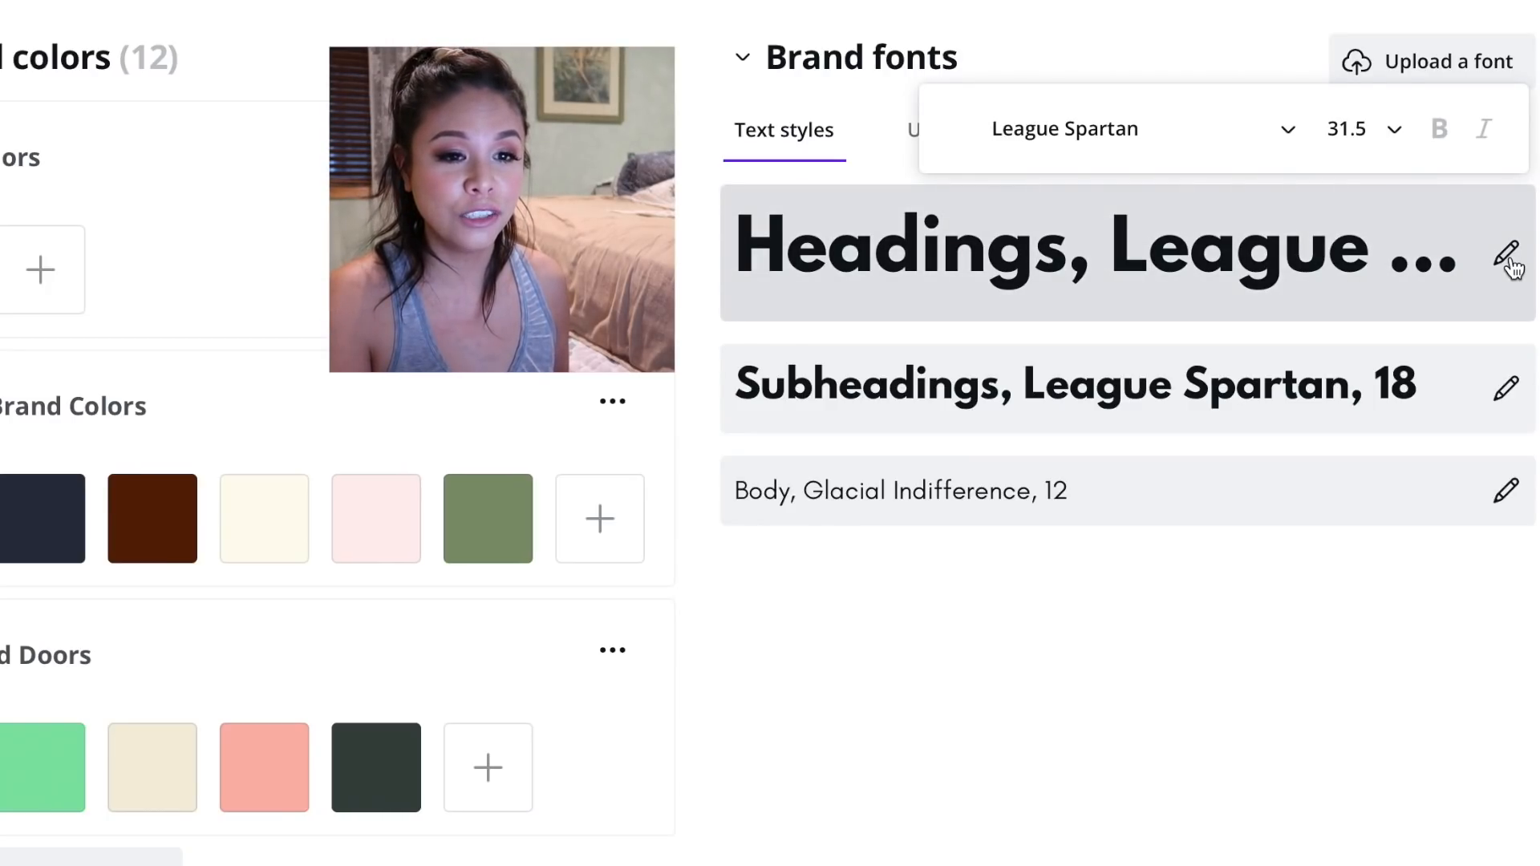
click(1302, 148)
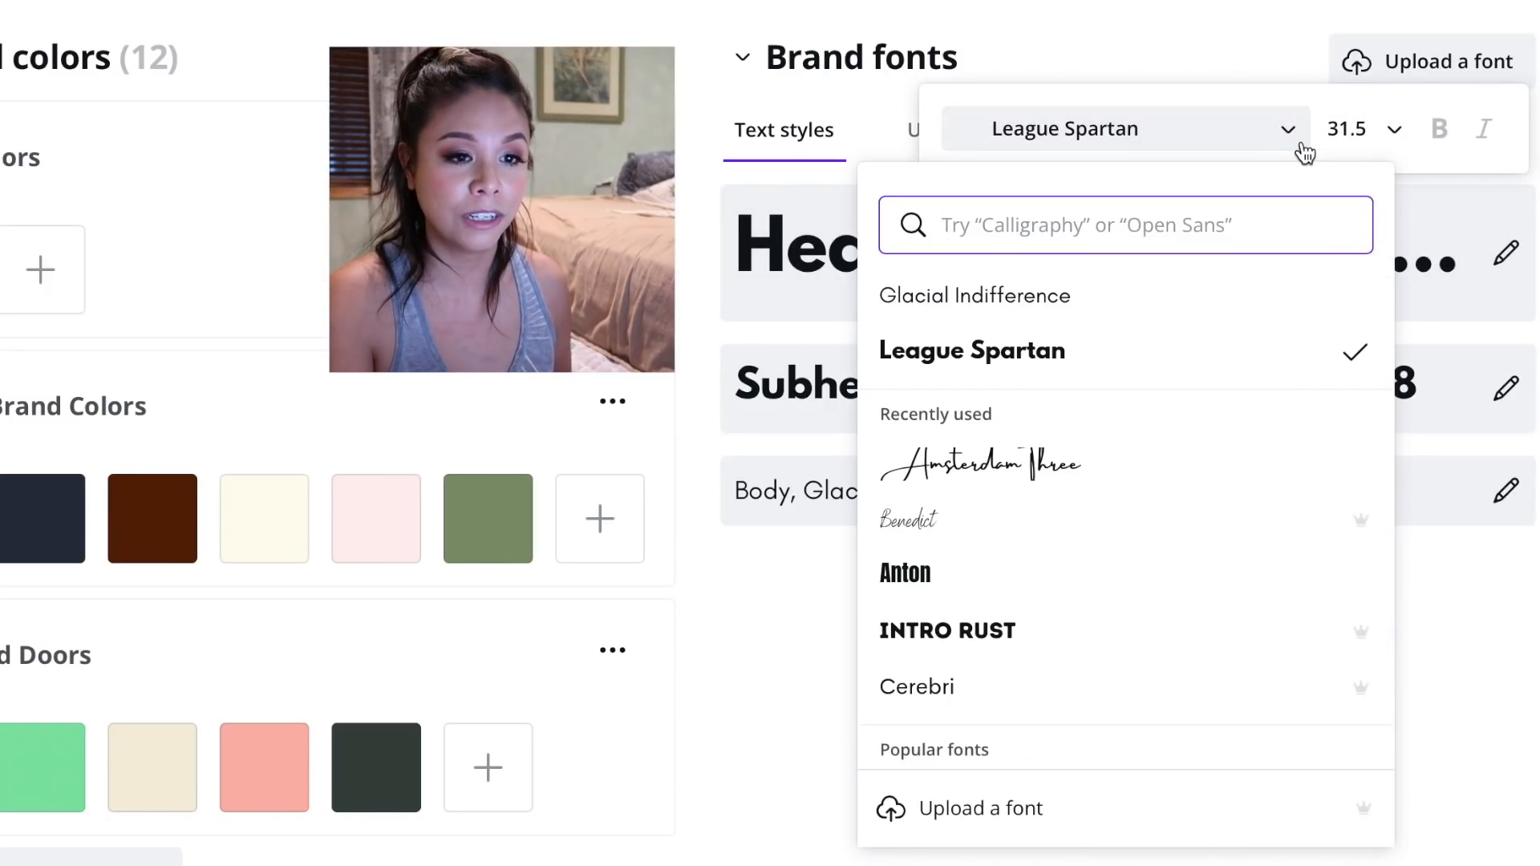
scroll(1238, 540, down, 10)
scroll(1239, 552, down, 1)
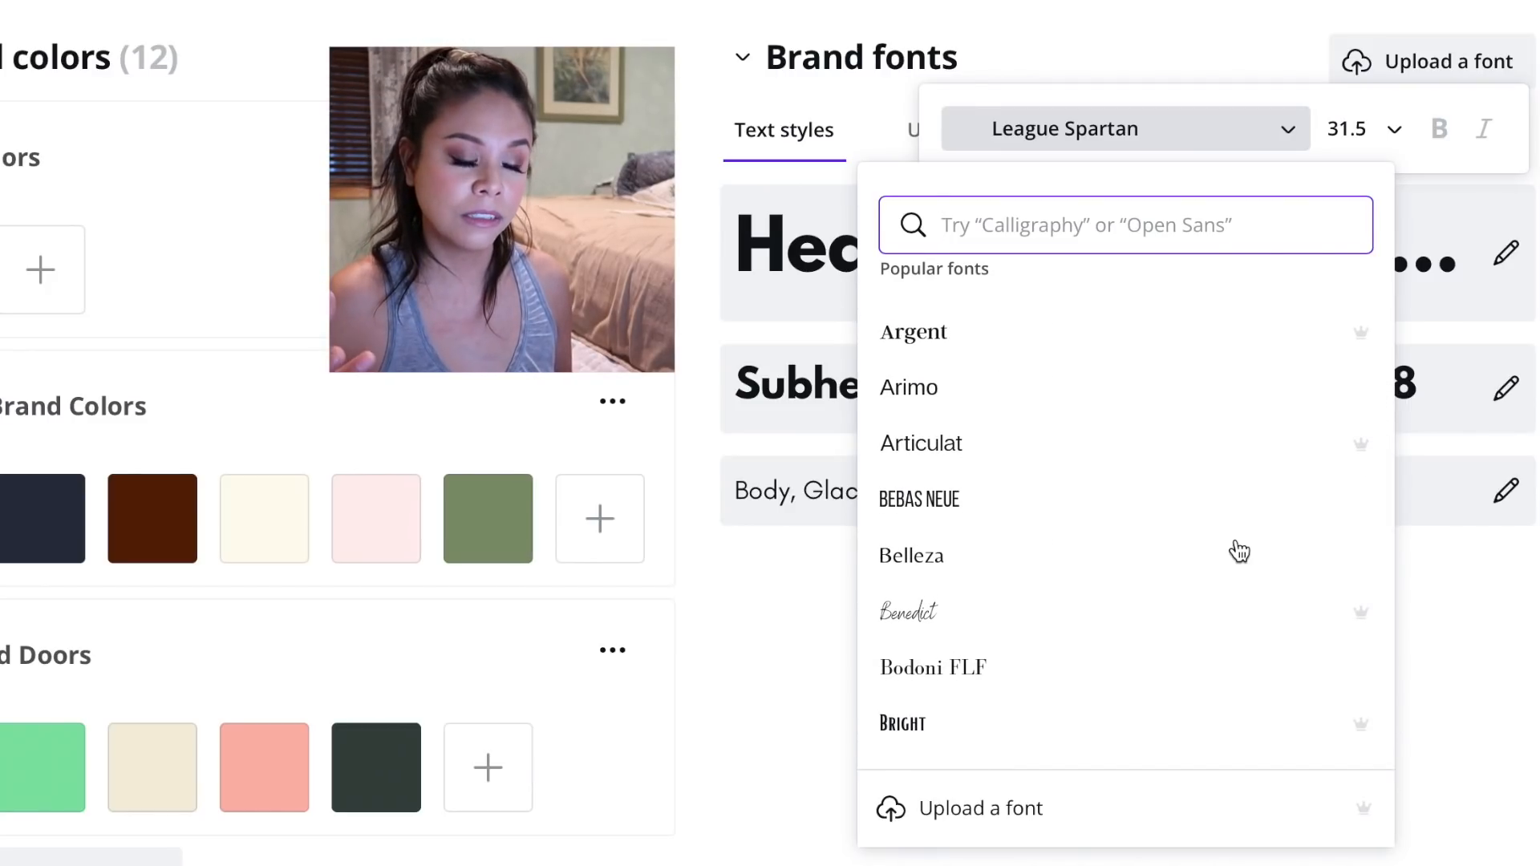
scroll(1239, 552, down, 8)
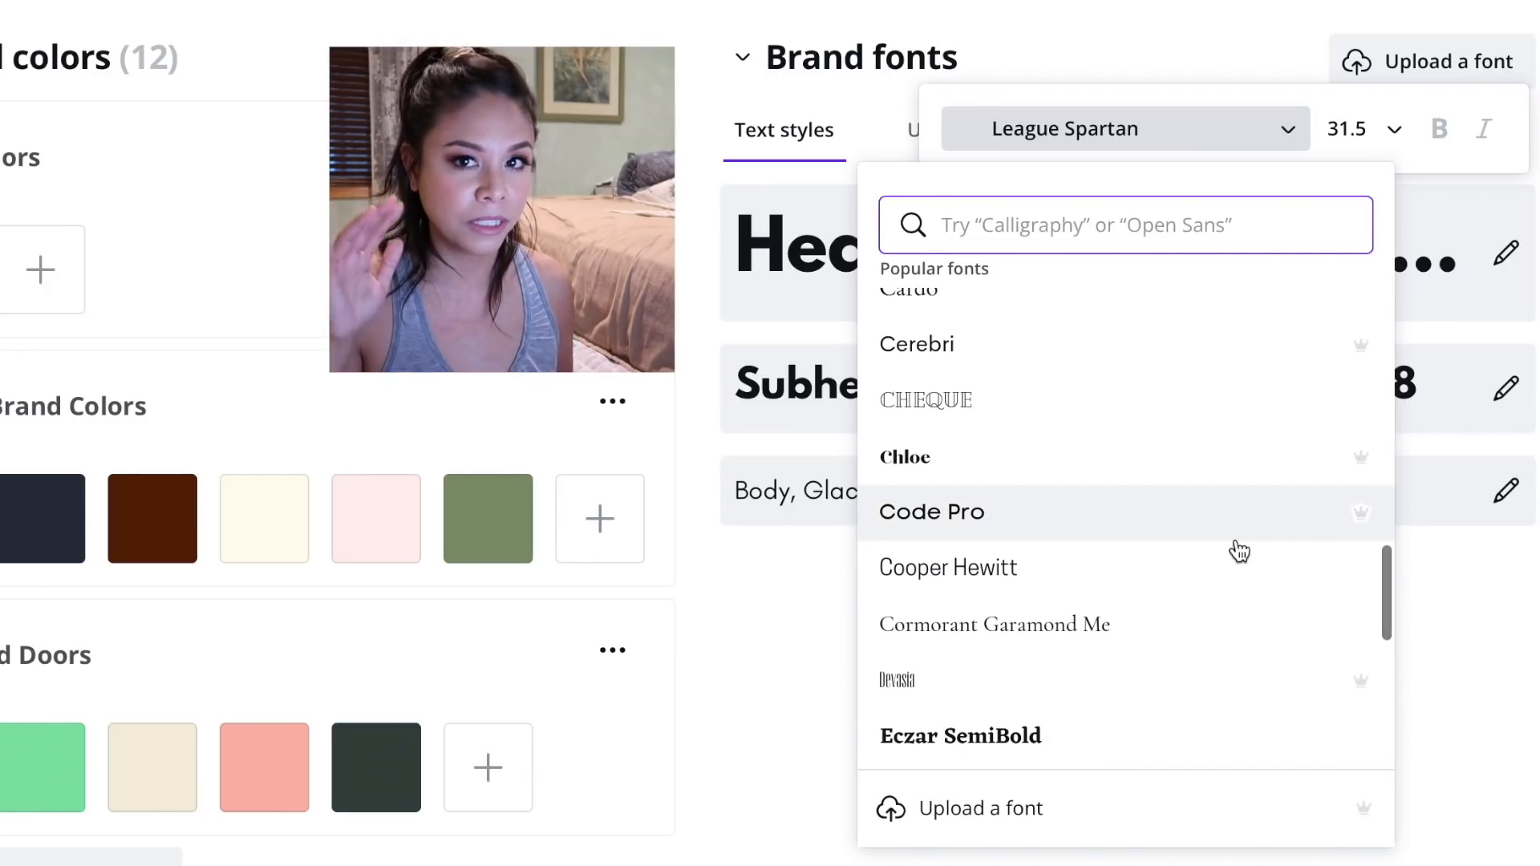
scroll(1239, 551, down, 10)
scroll(1240, 552, up, 5)
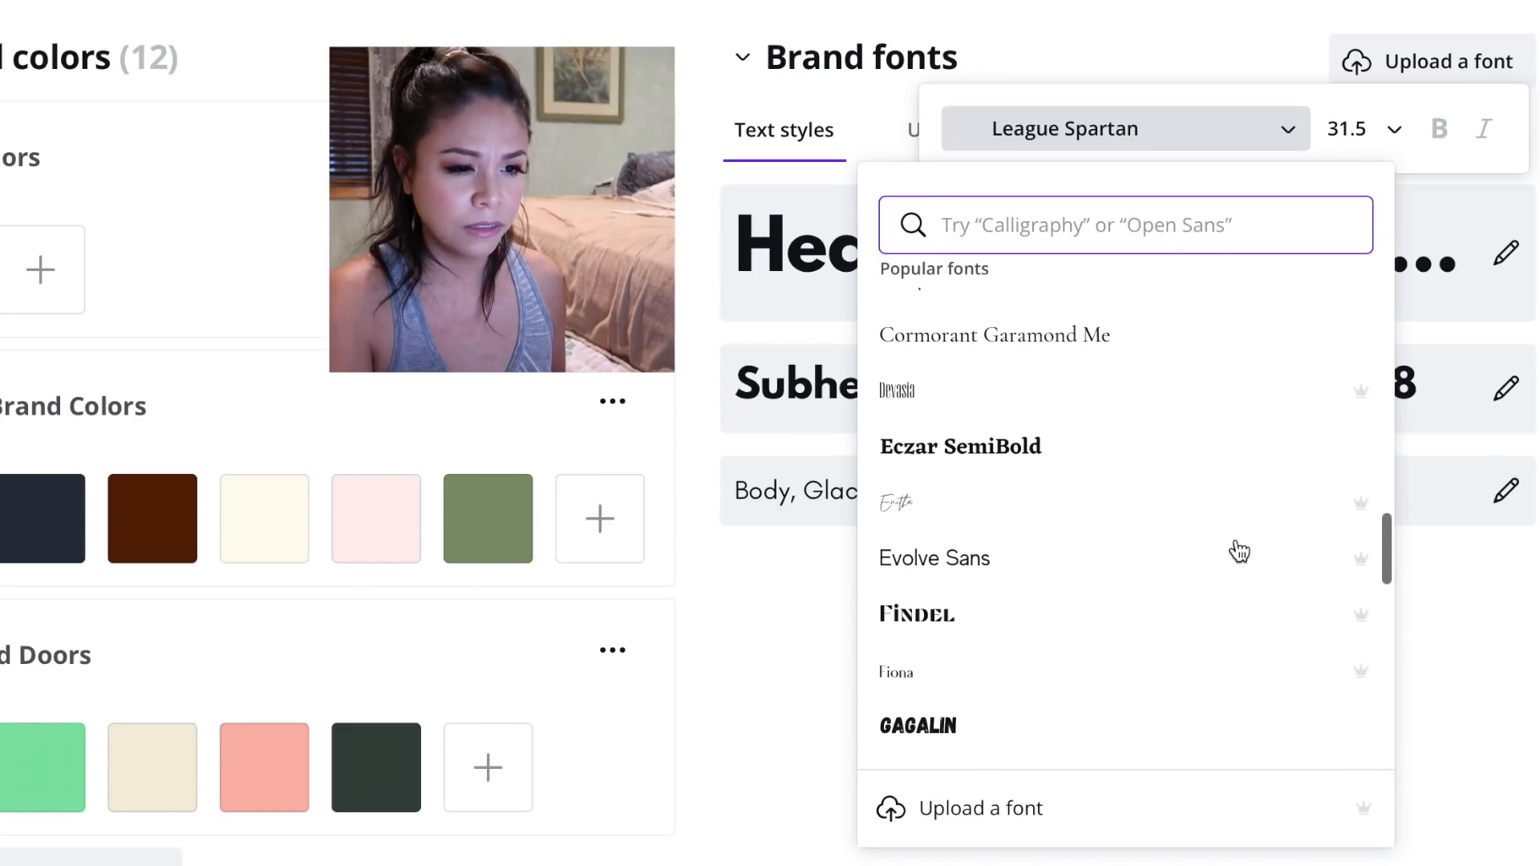
scroll(1228, 554, up, 1)
click(818, 706)
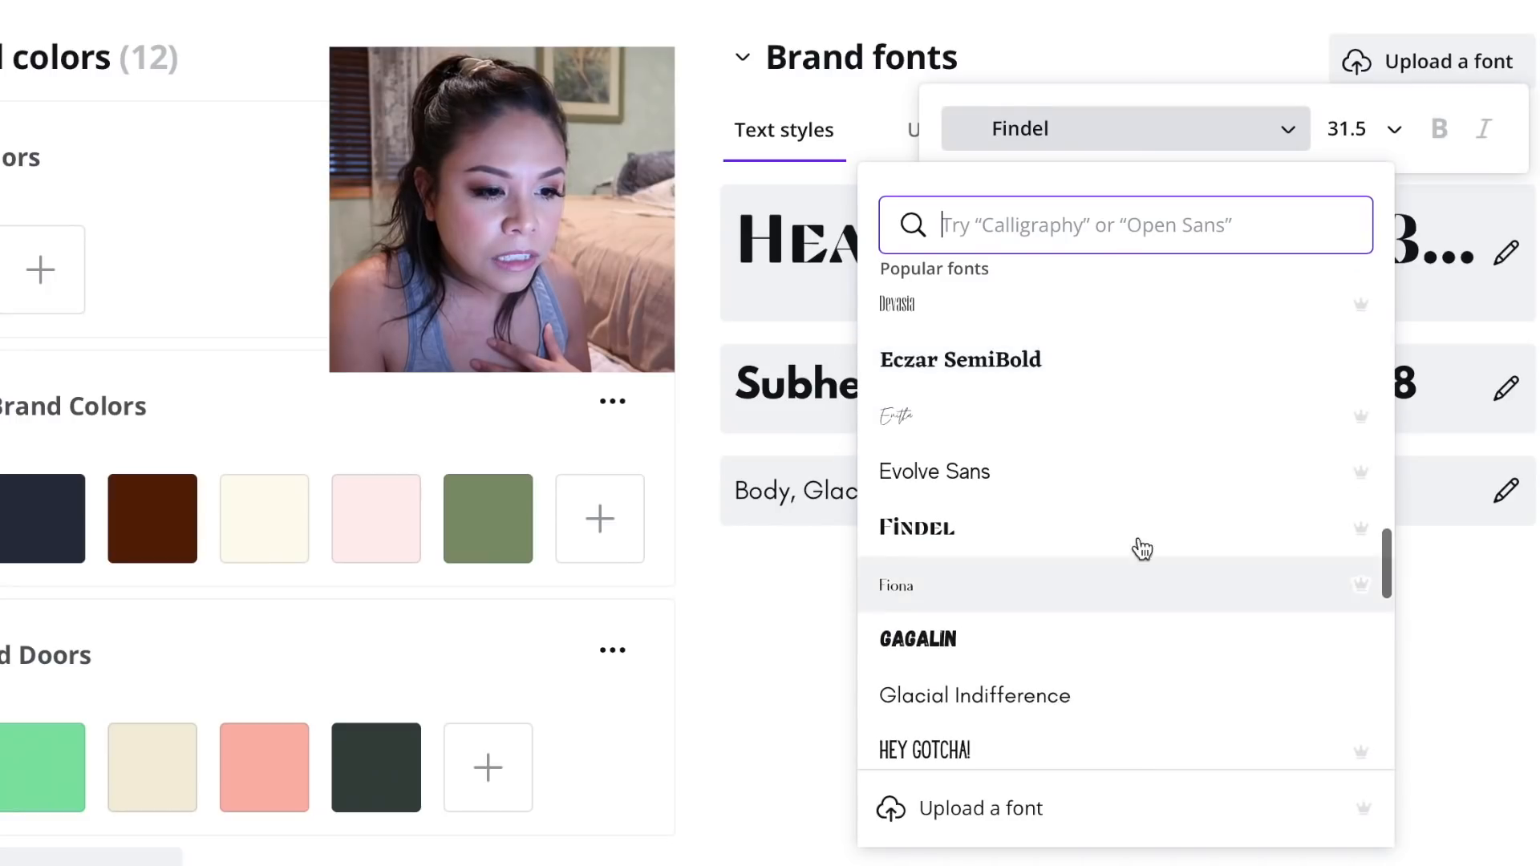
click(1001, 368)
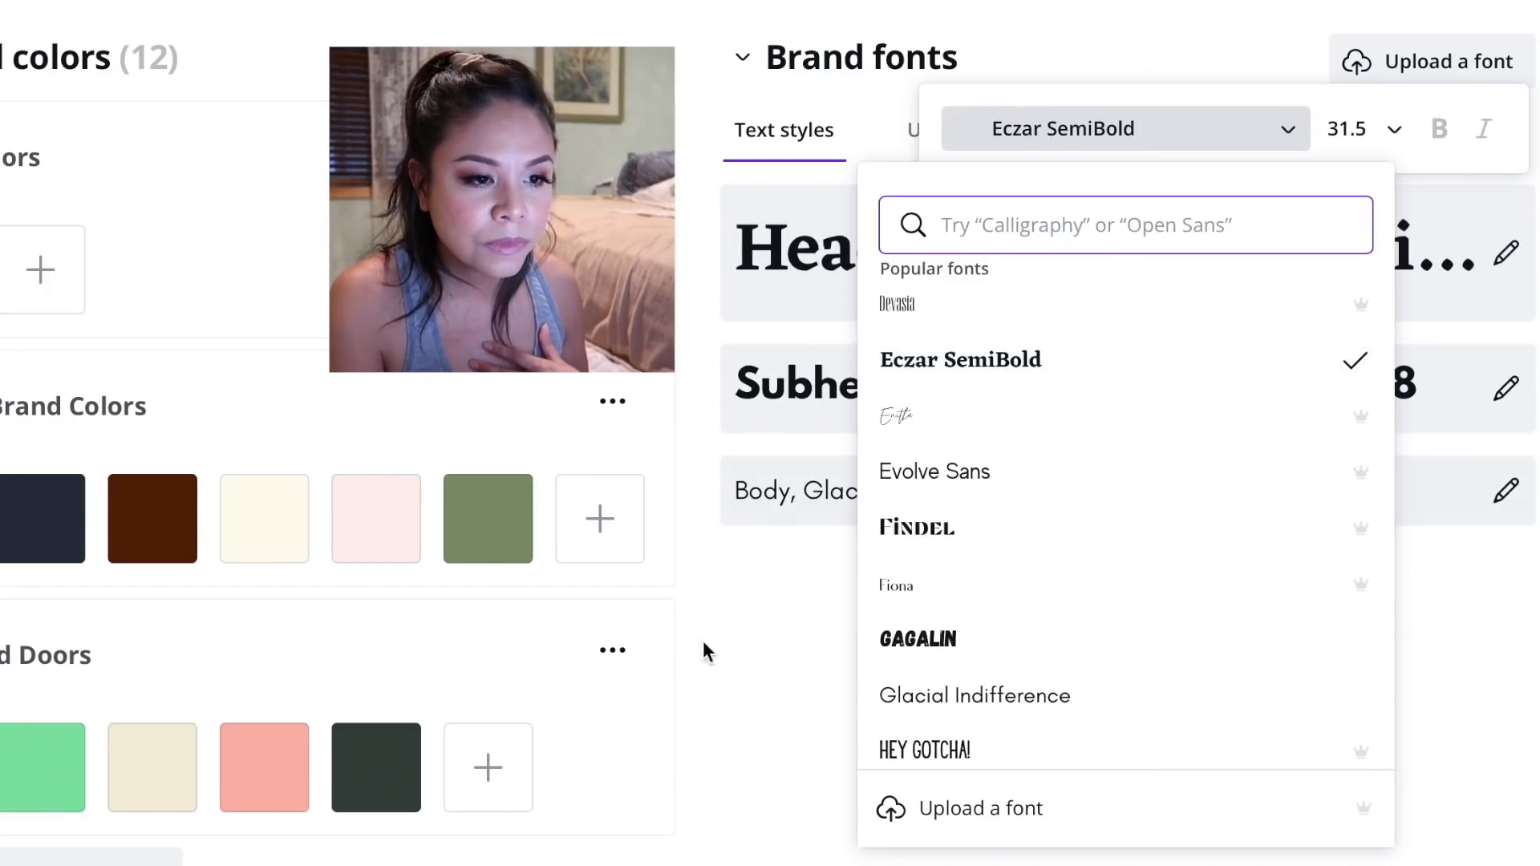
click(720, 728)
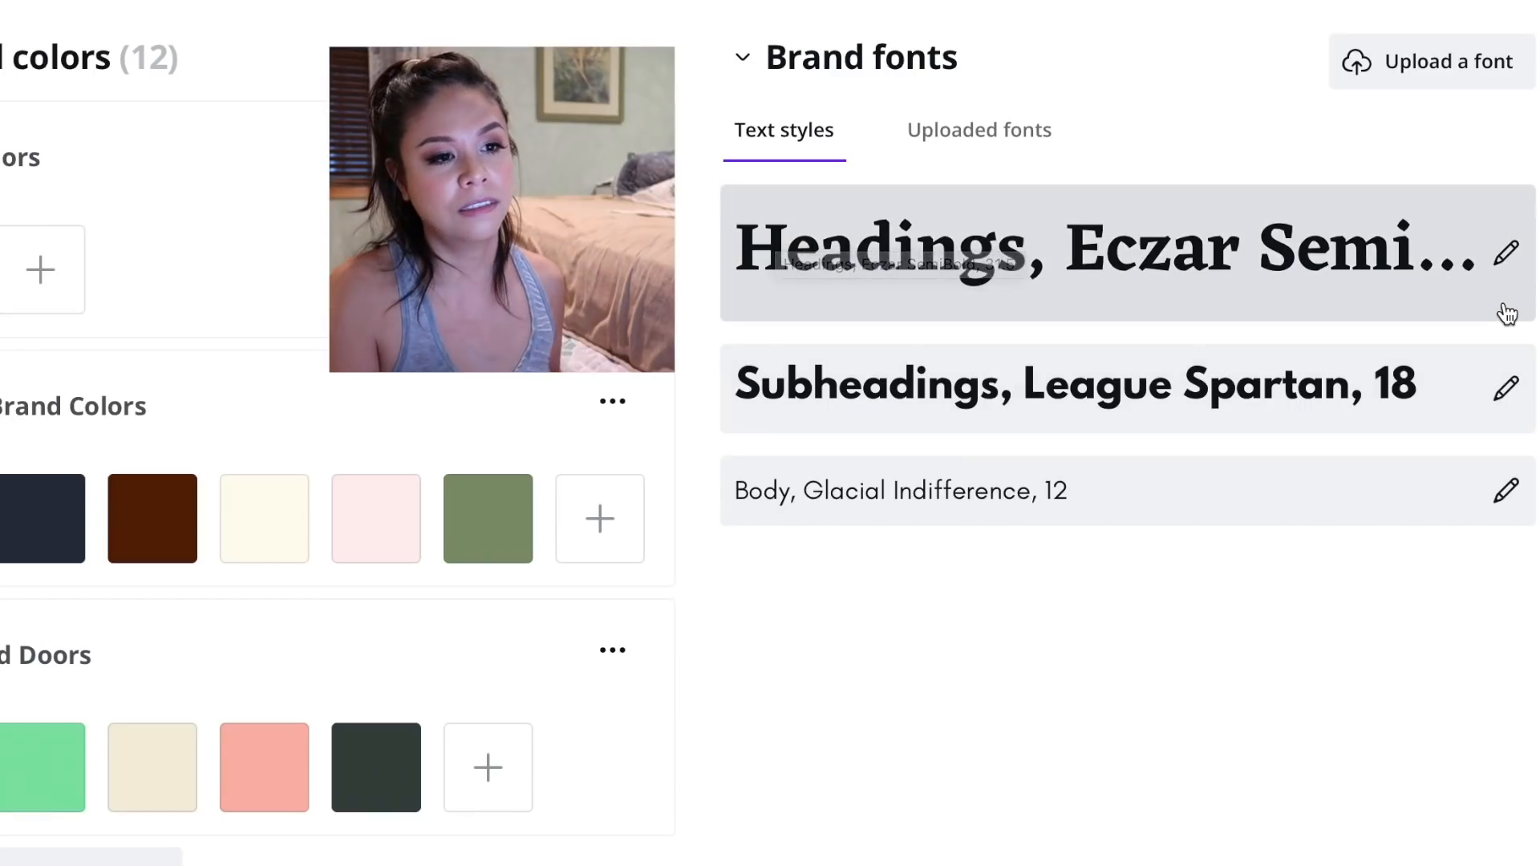
Set the Headings text style's font back to League Spartan
click(1505, 275)
scroll(1066, 449, up, 10)
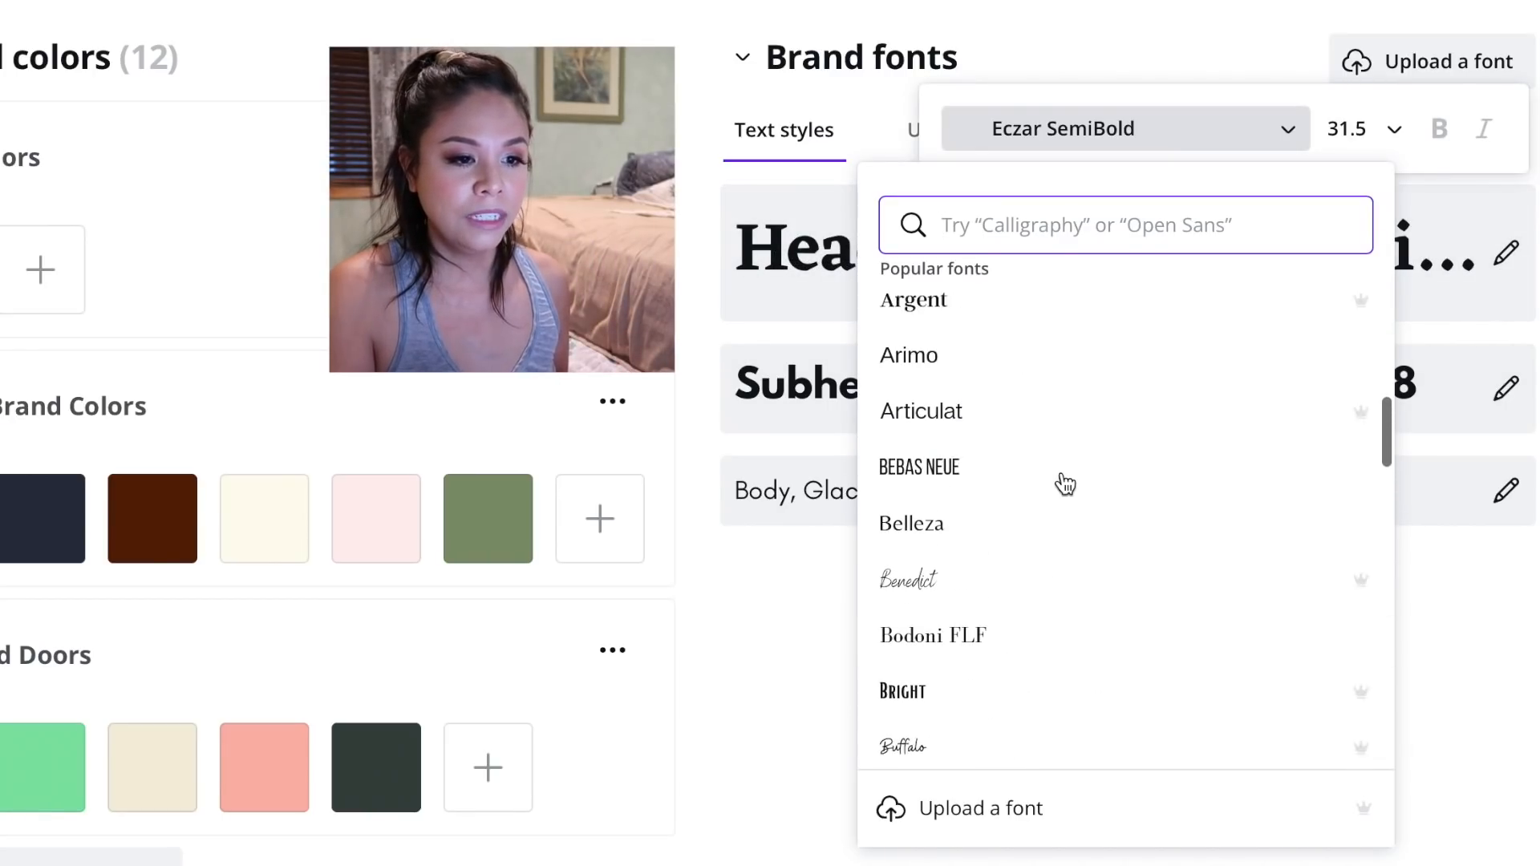
scroll(1066, 484, down, 1)
click(1048, 417)
click(794, 719)
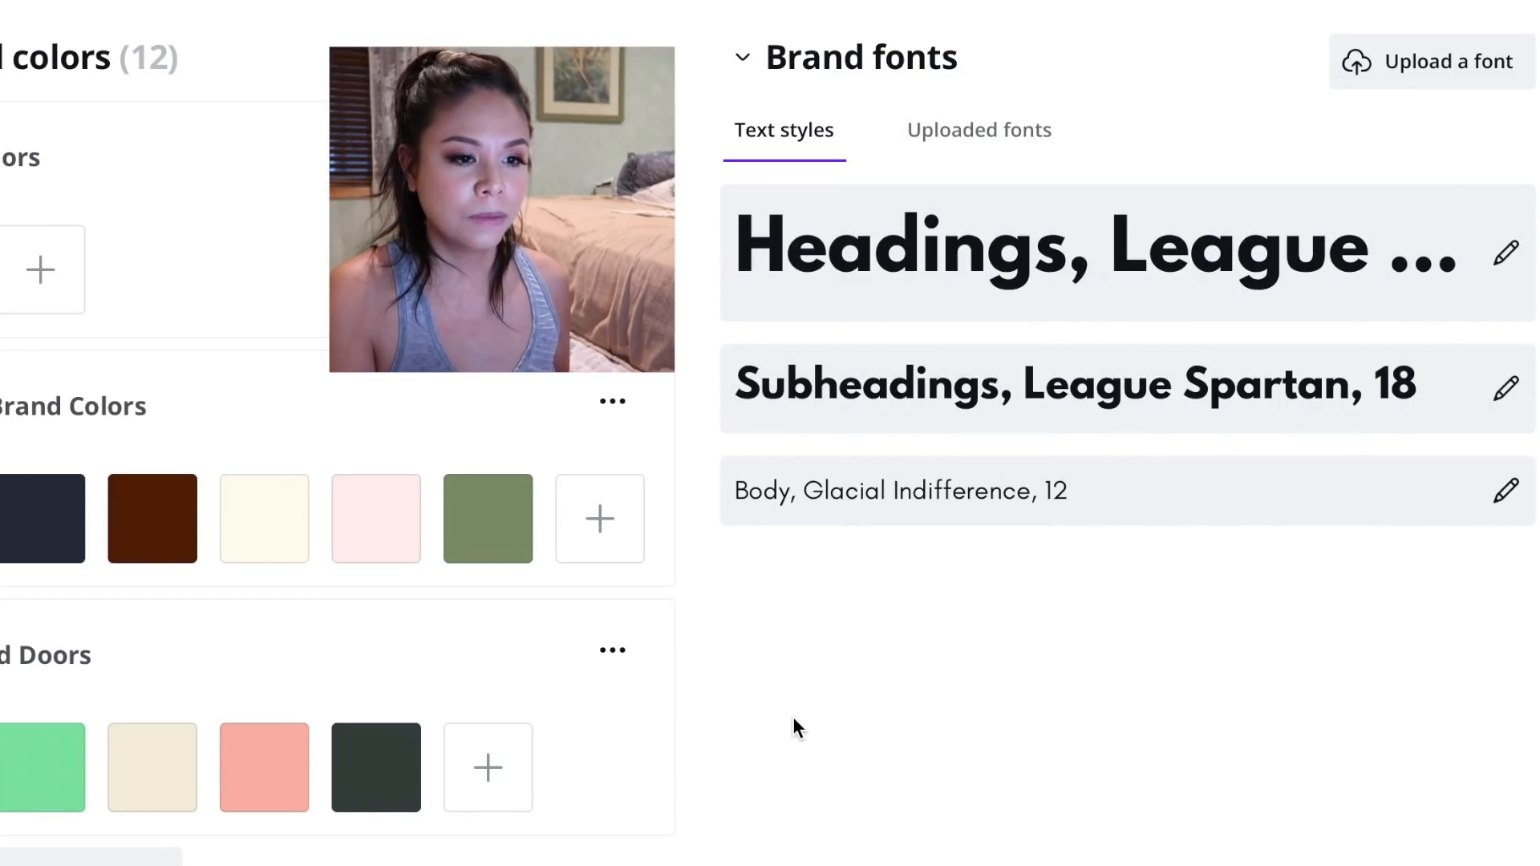
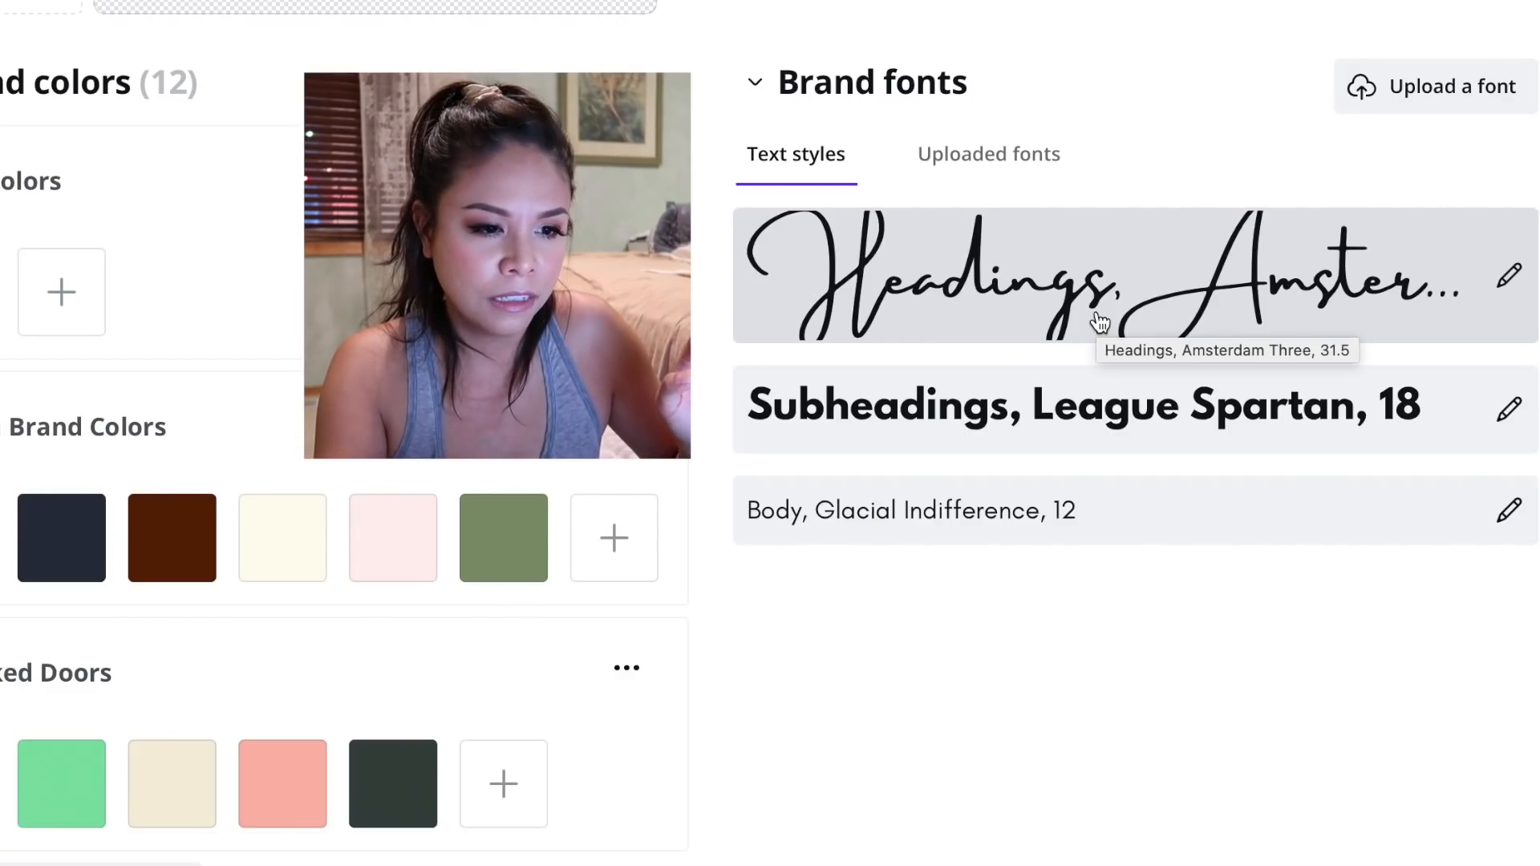
Try Madelyn as the font of the Headings text style
click(1510, 276)
click(1112, 533)
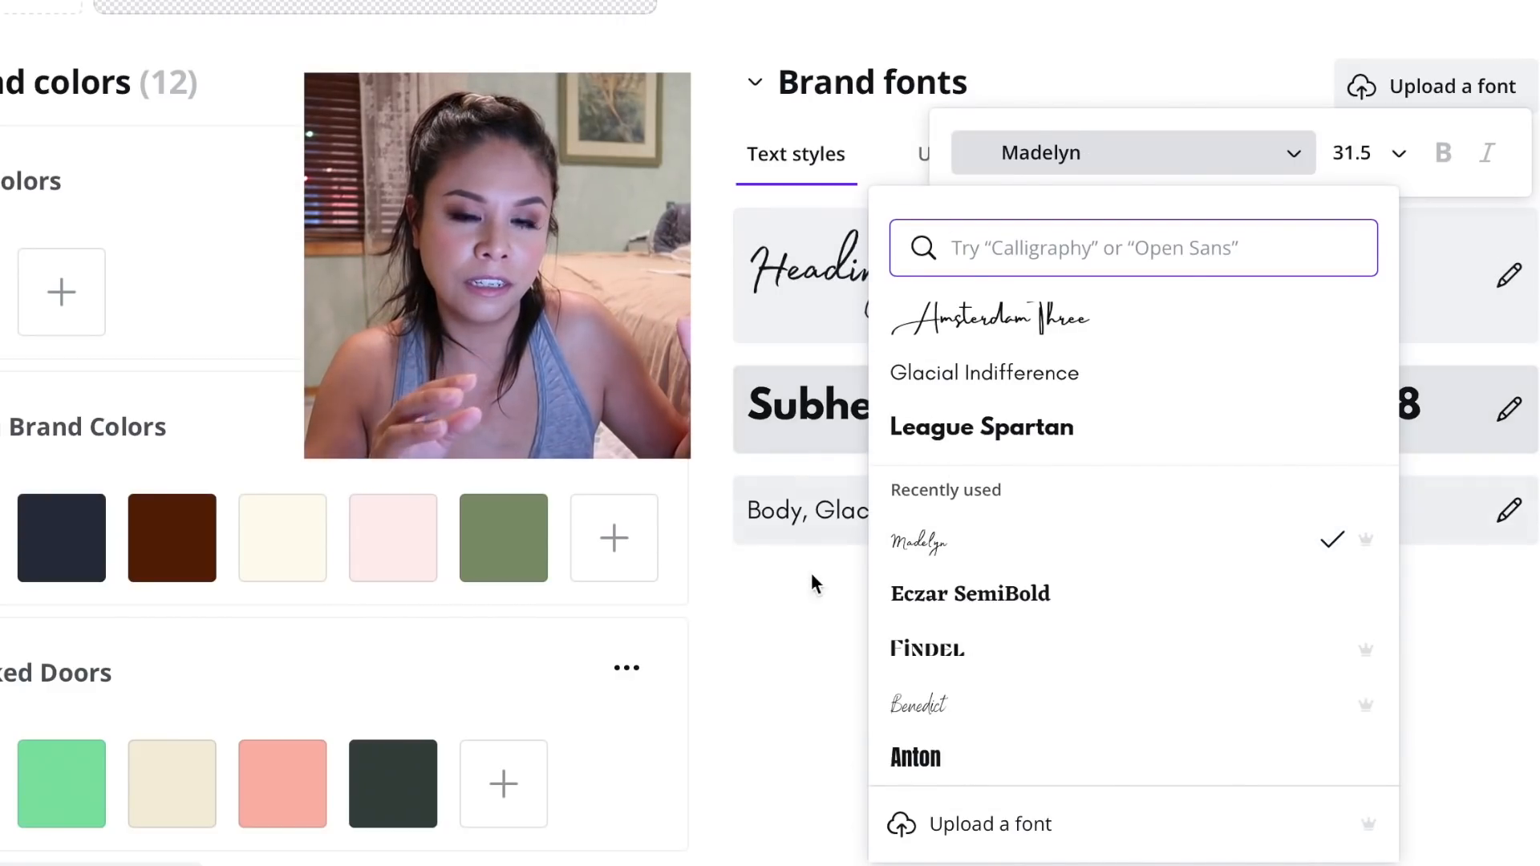
click(807, 642)
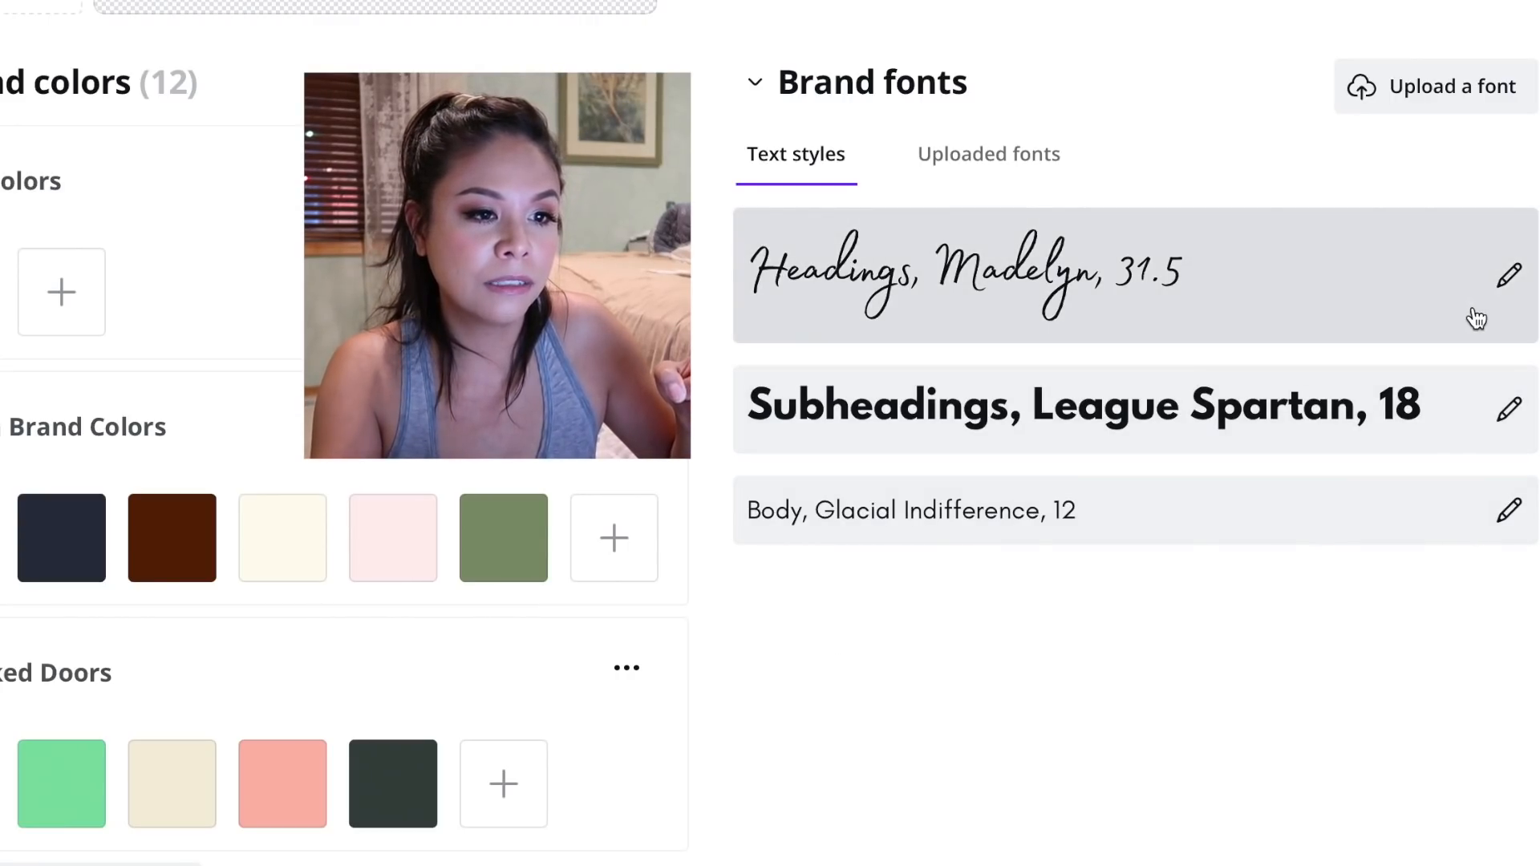
Set the Headings text style's font to Benedict
click(1508, 280)
scroll(1187, 536, down, 1)
click(1086, 629)
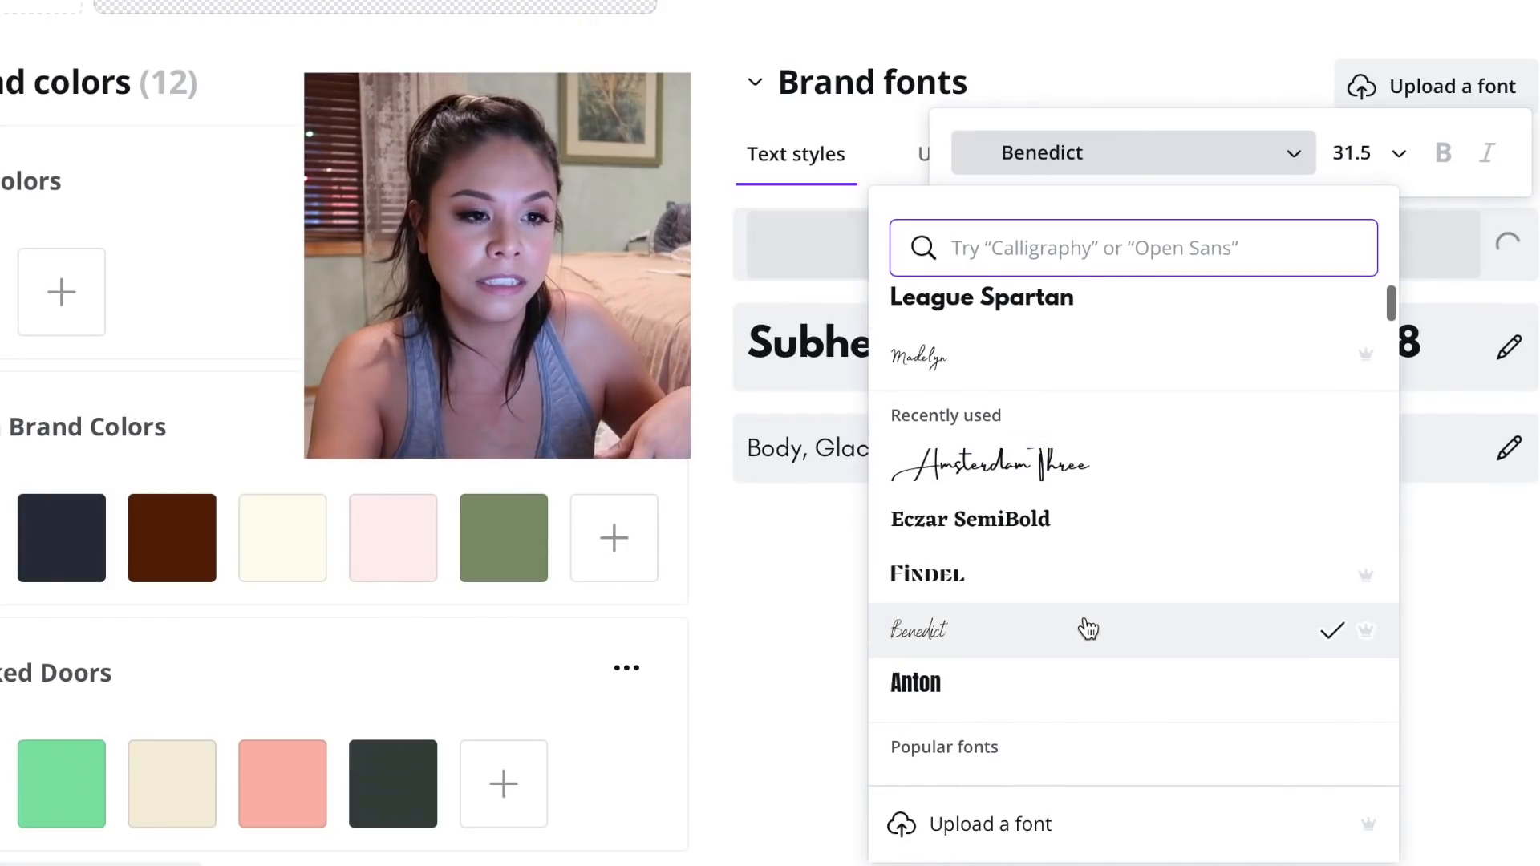
click(838, 760)
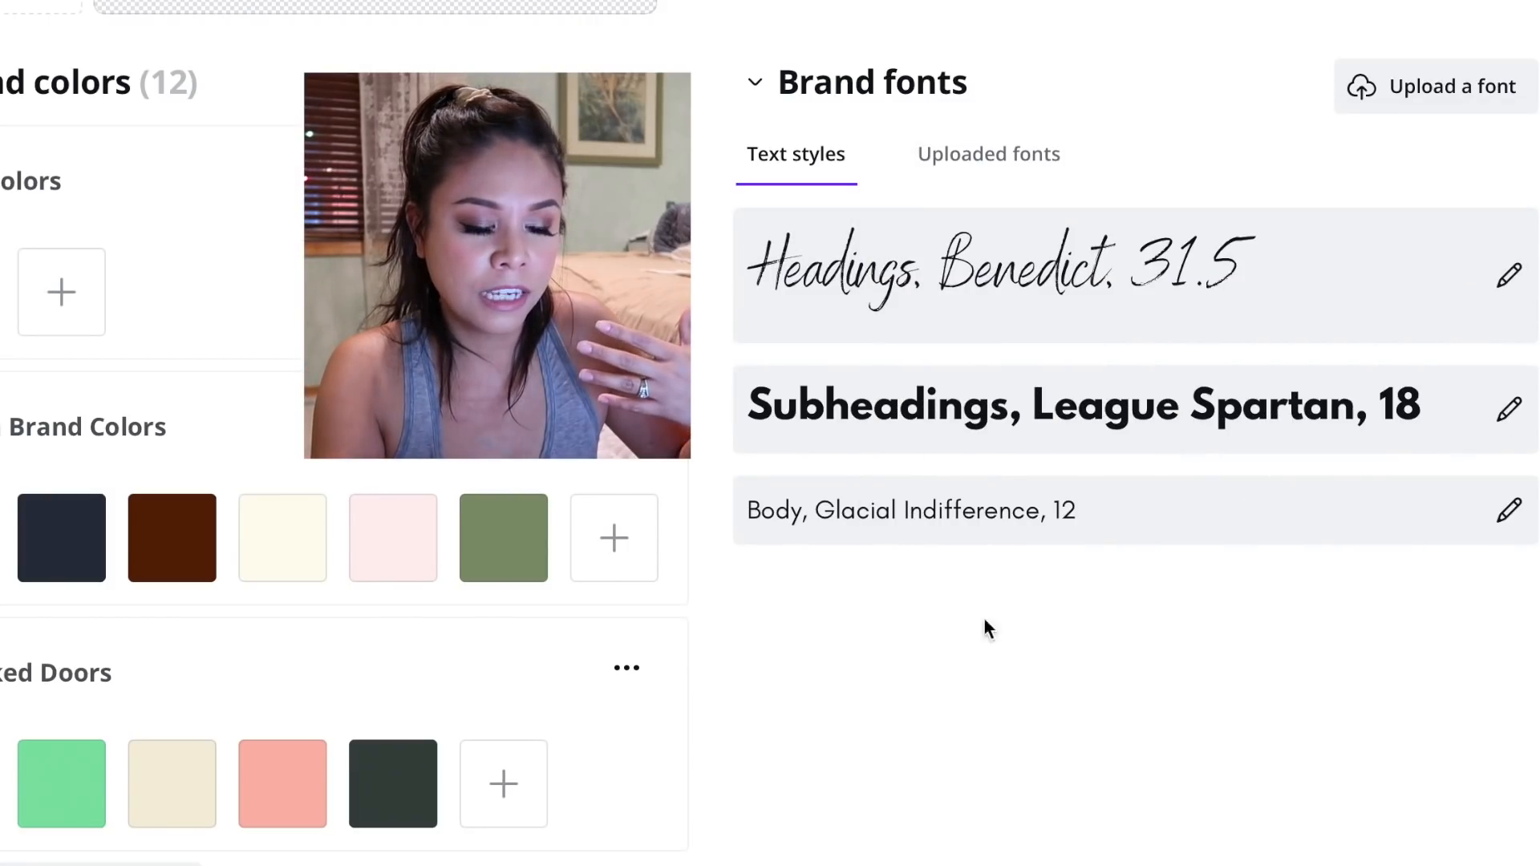
Look through the popular fonts offered for the Headings text style and search the fonts for "calligraphy"
click(1508, 275)
scroll(1268, 648, down, 6)
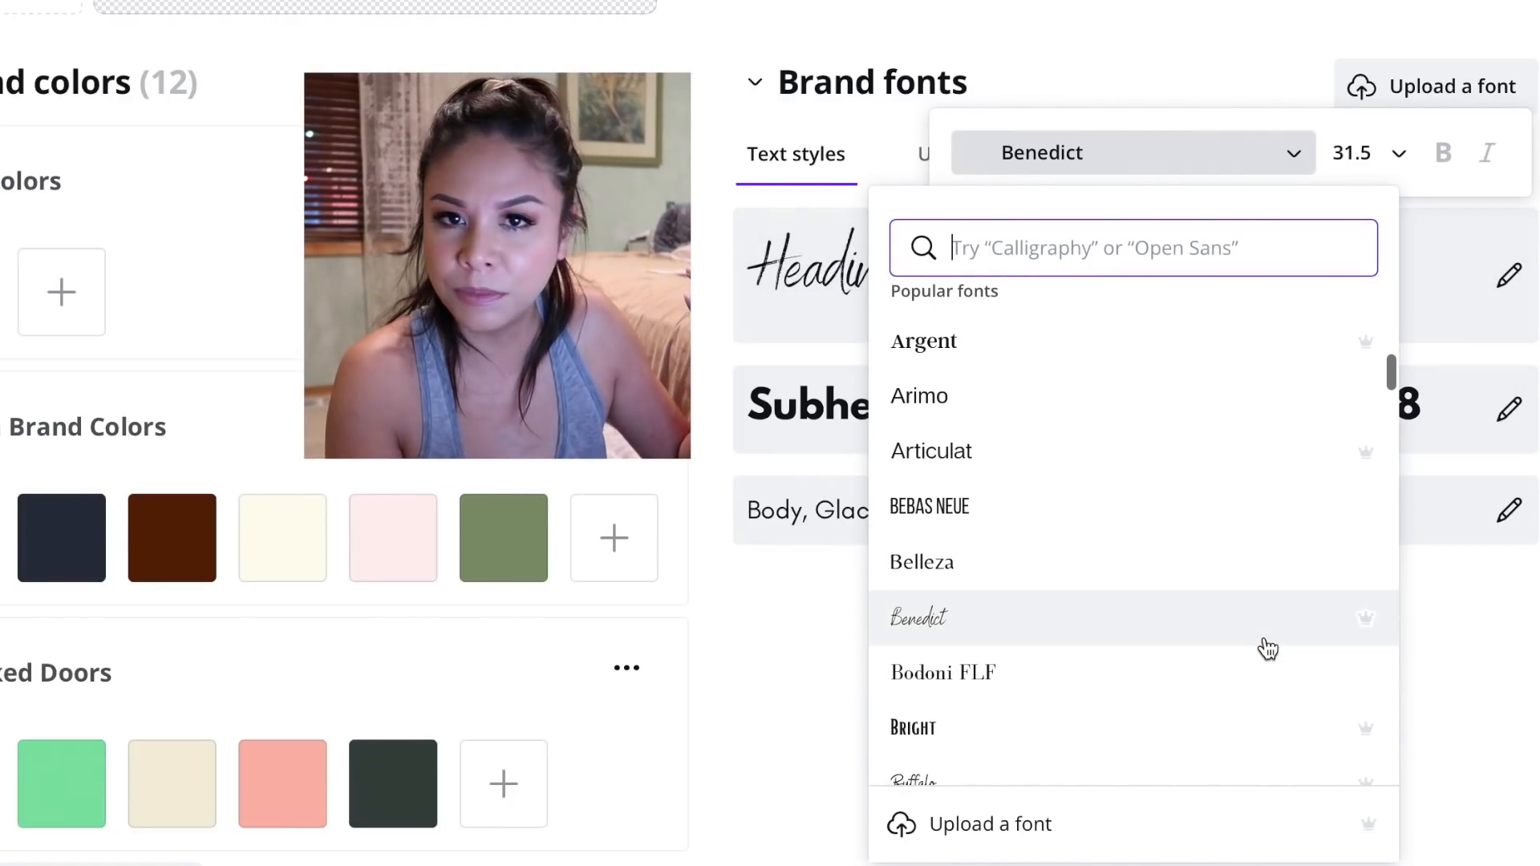
scroll(1267, 648, down, 1)
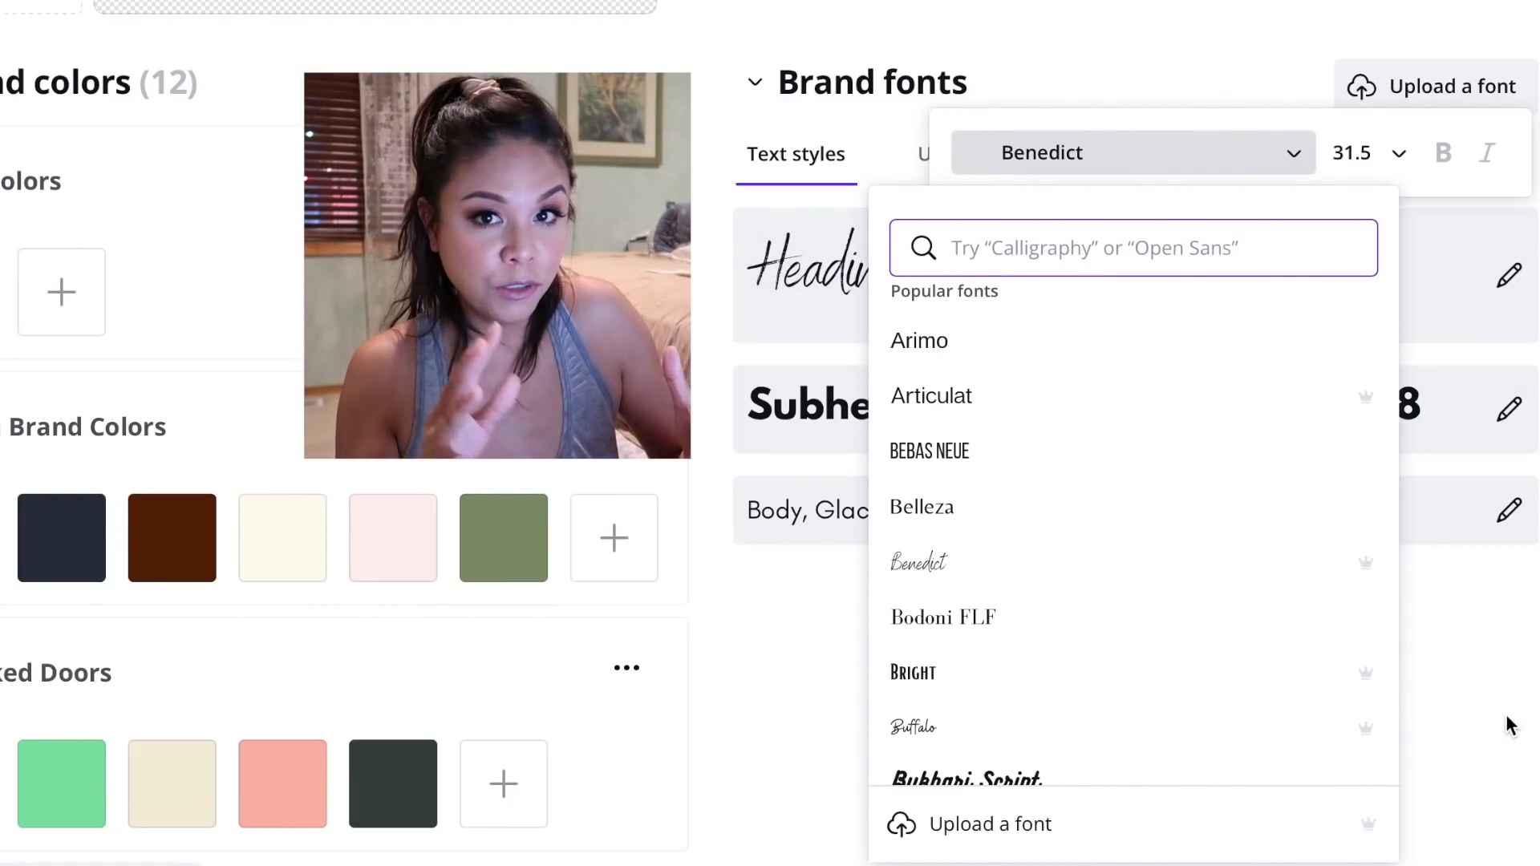
click(1476, 724)
click(1499, 283)
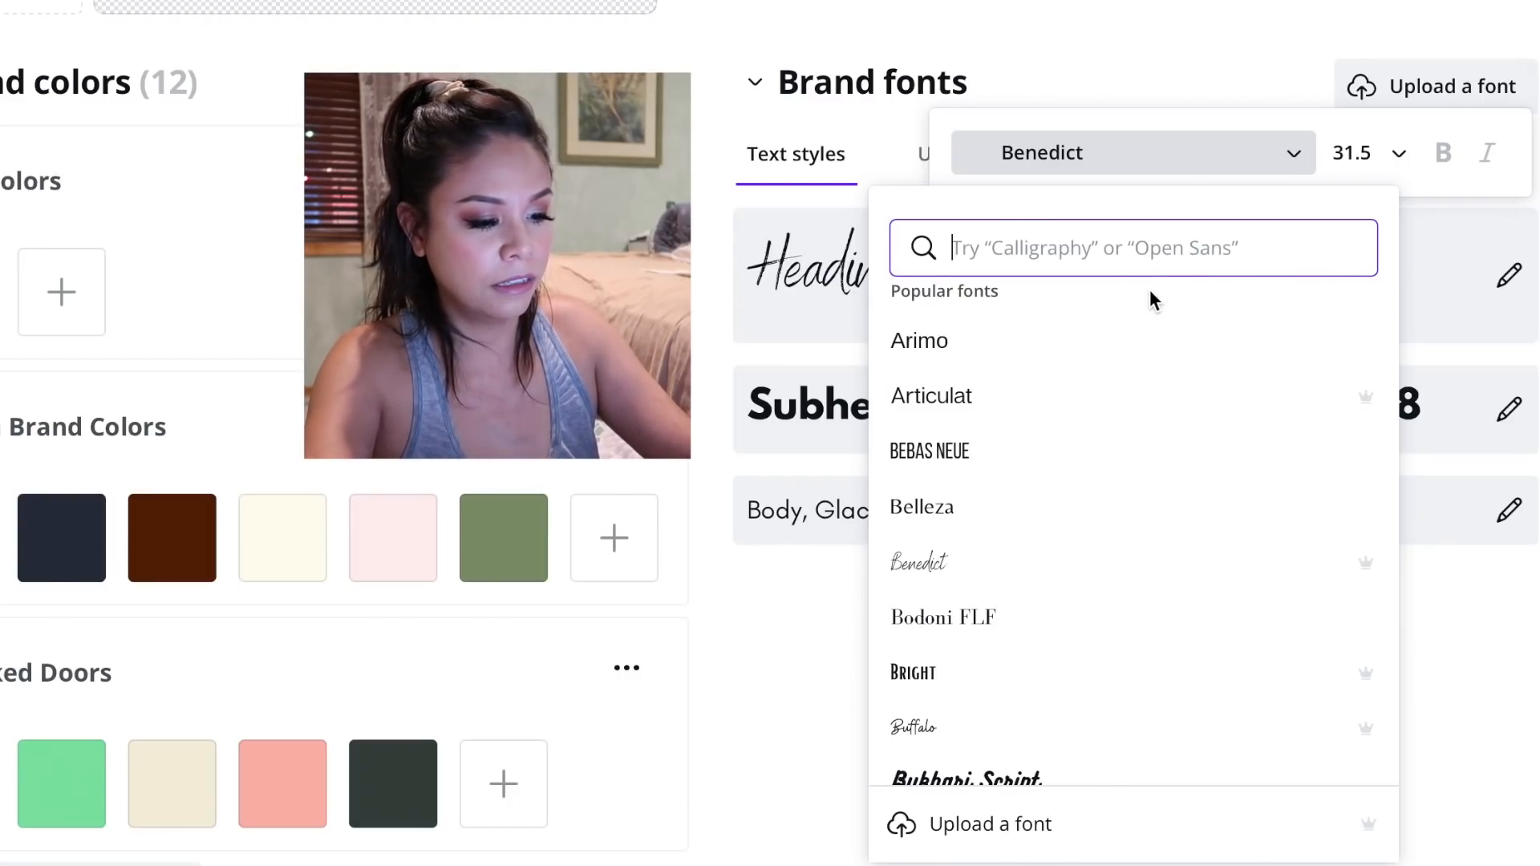
text(calligraphy)
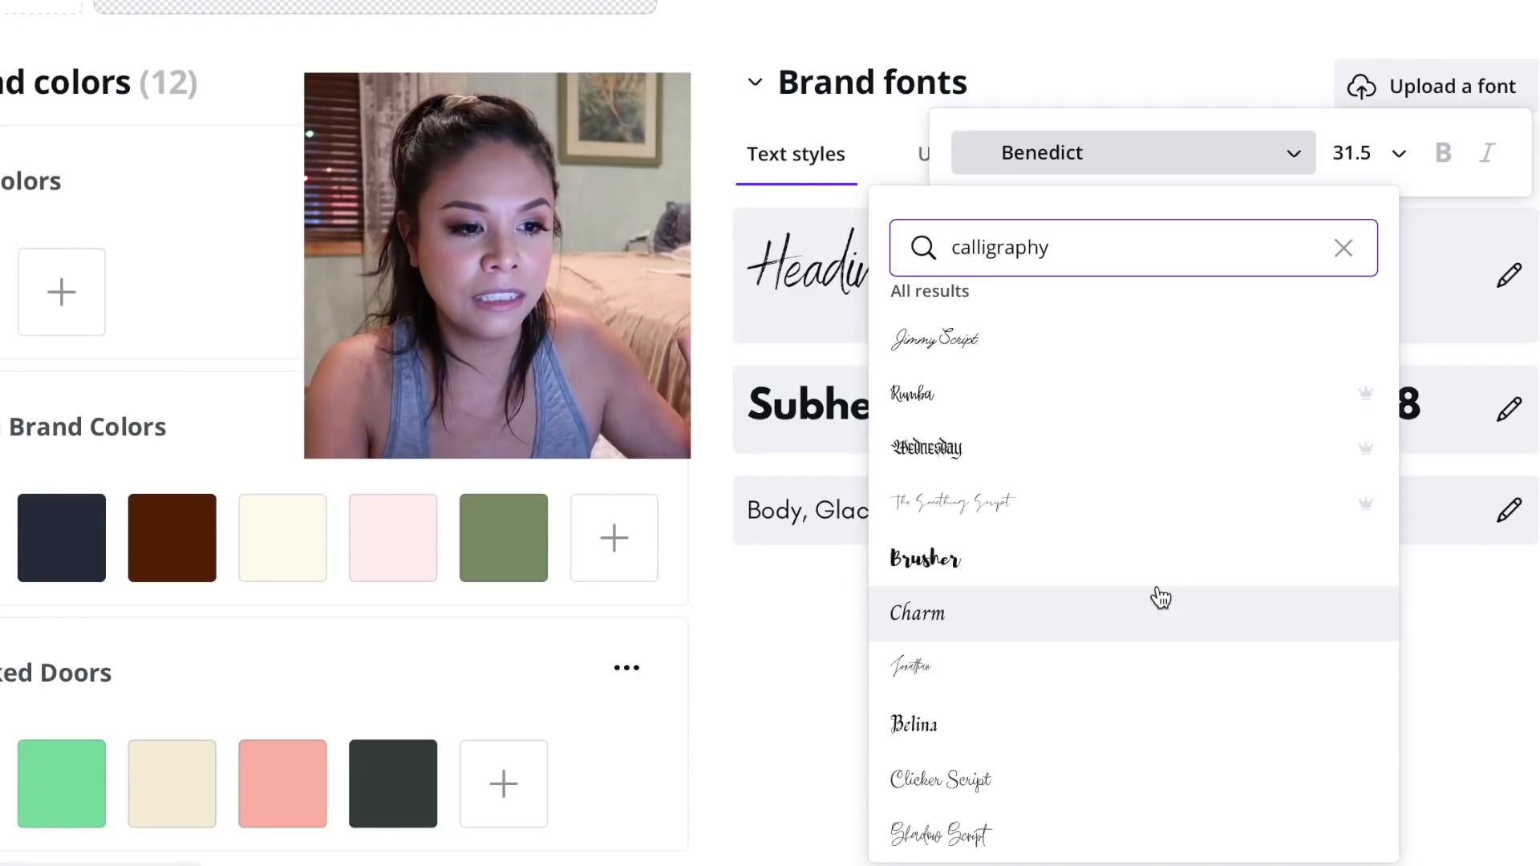
scroll(1161, 598, down, 3)
scroll(1003, 615, down, 6)
click(844, 727)
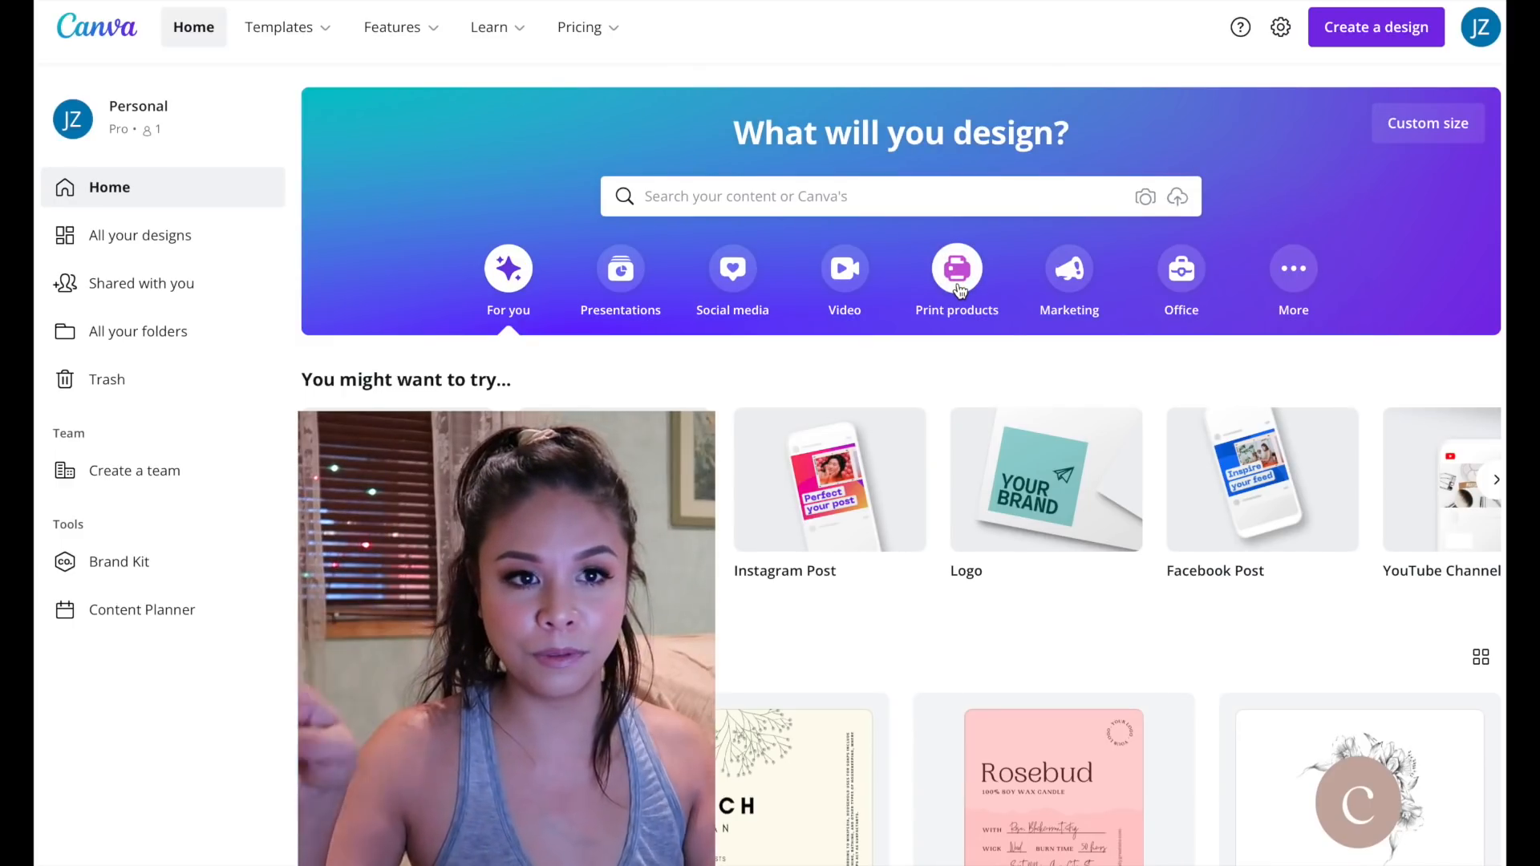
Search Canva's templates from the home page for "soap label" using the recent search
click(736, 195)
key(Escape)
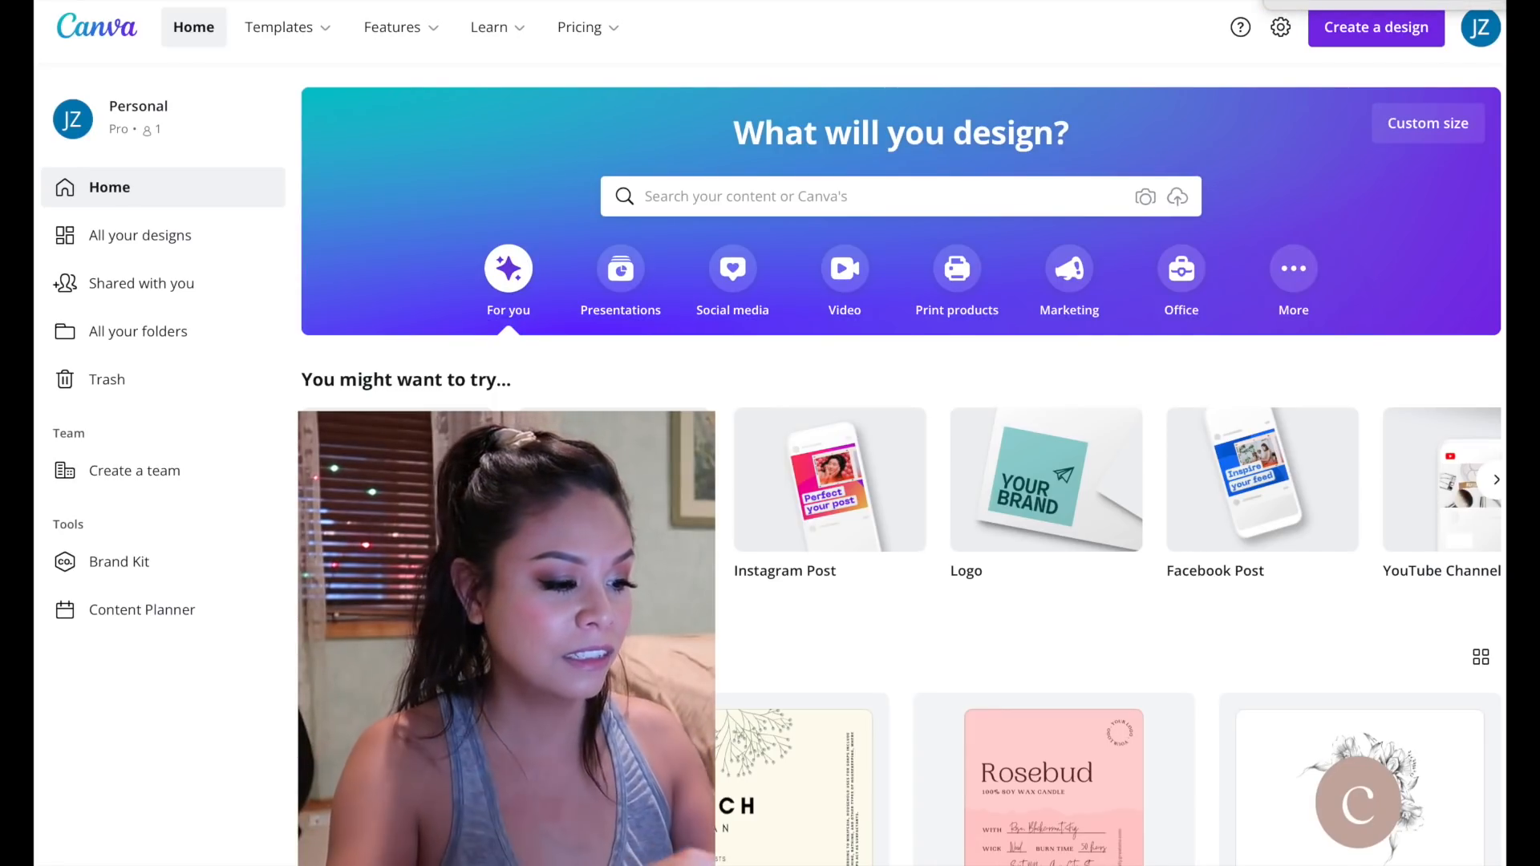
click(740, 197)
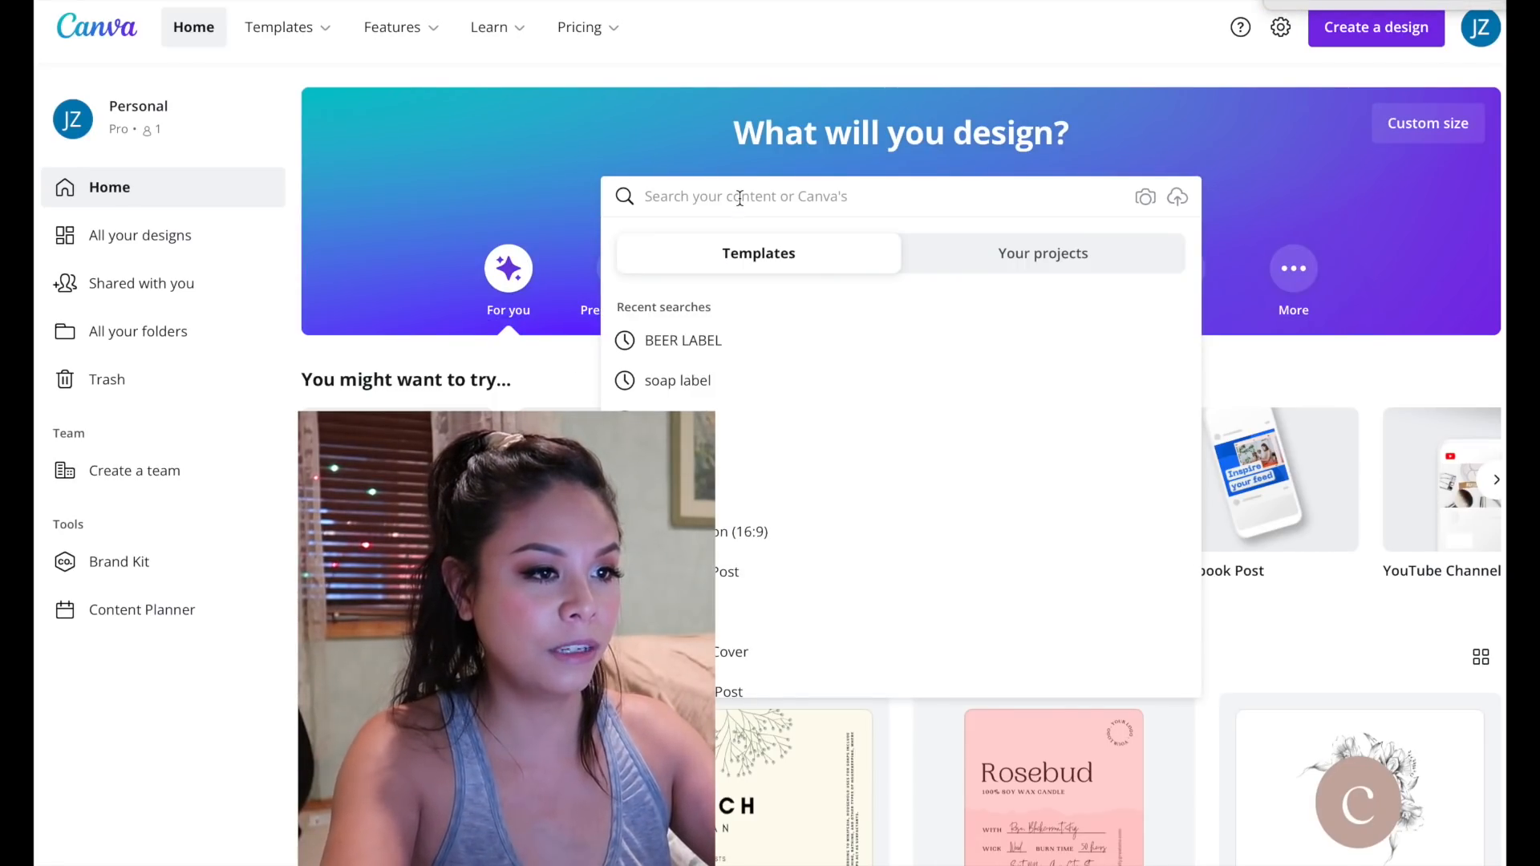
click(677, 381)
Open the beige Spellbound handmade soap label template from the soap label results for editing
scroll(855, 339, down, 6)
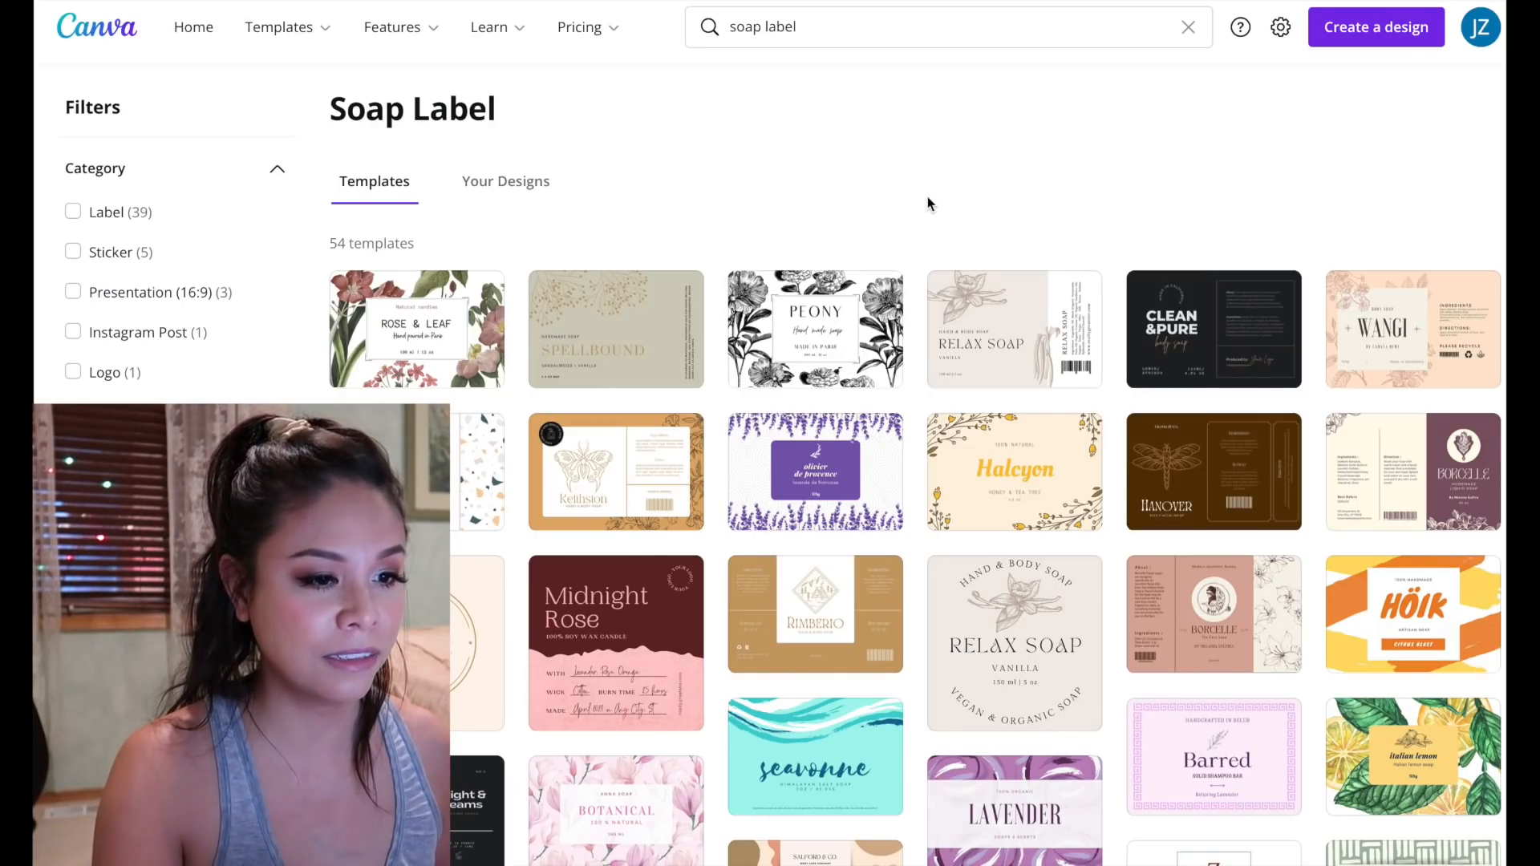
scroll(866, 192, down, 3)
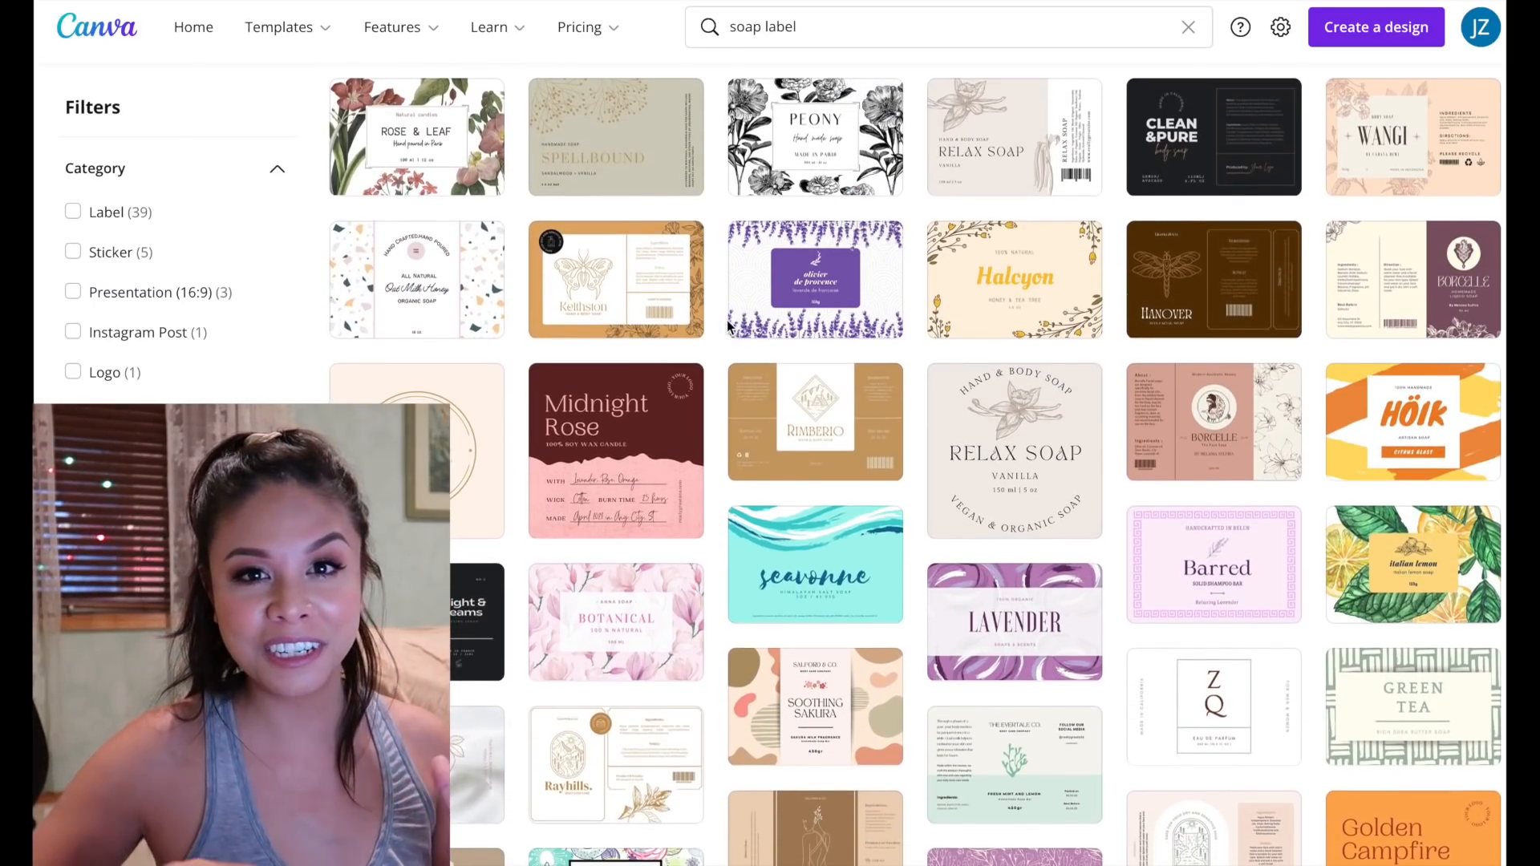
scroll(730, 325, down, 2)
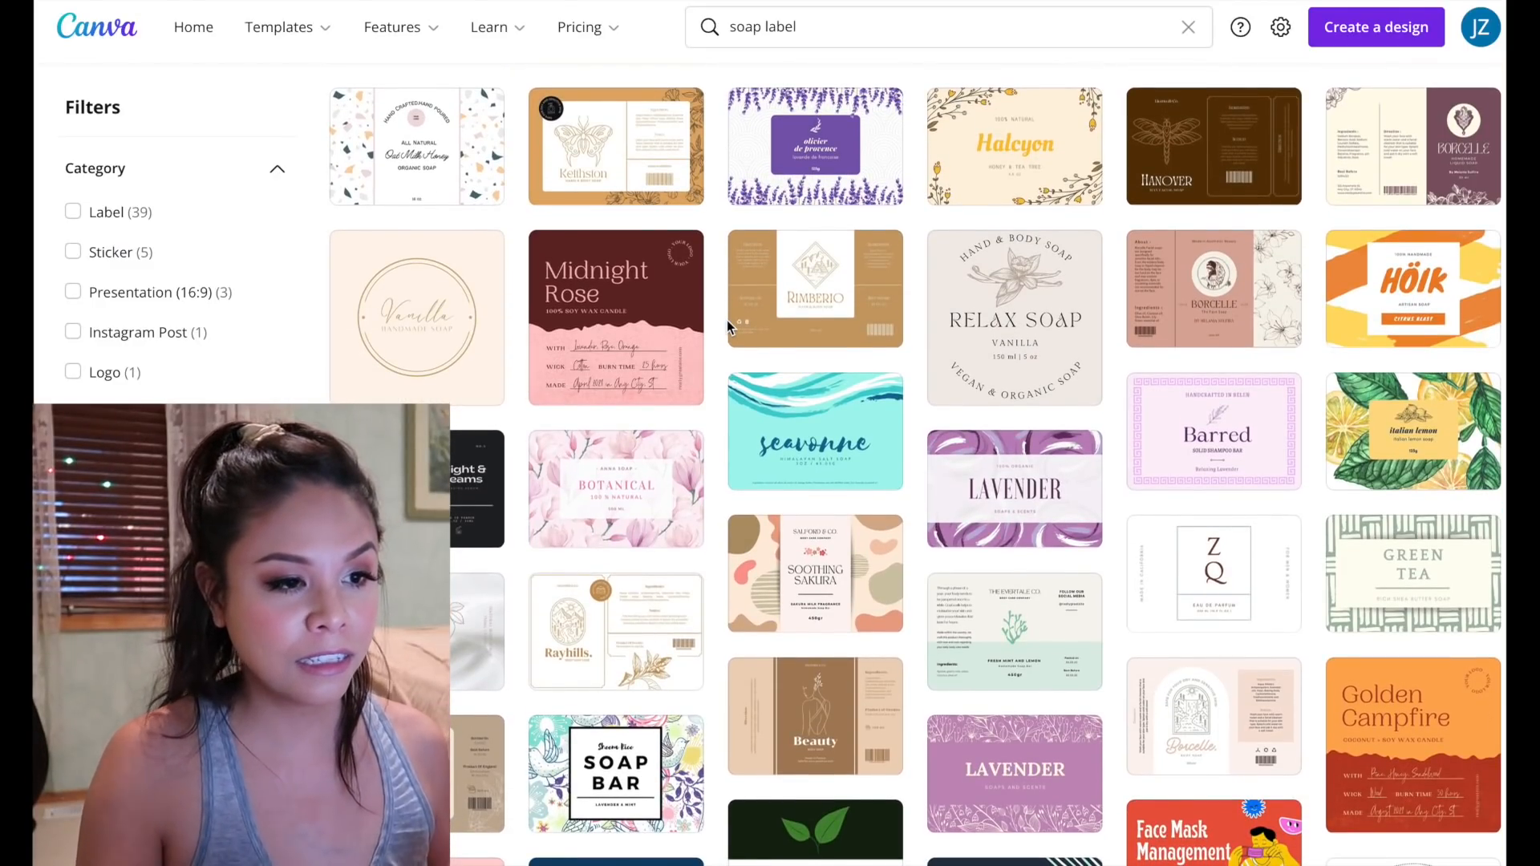
scroll(726, 321, down, 4)
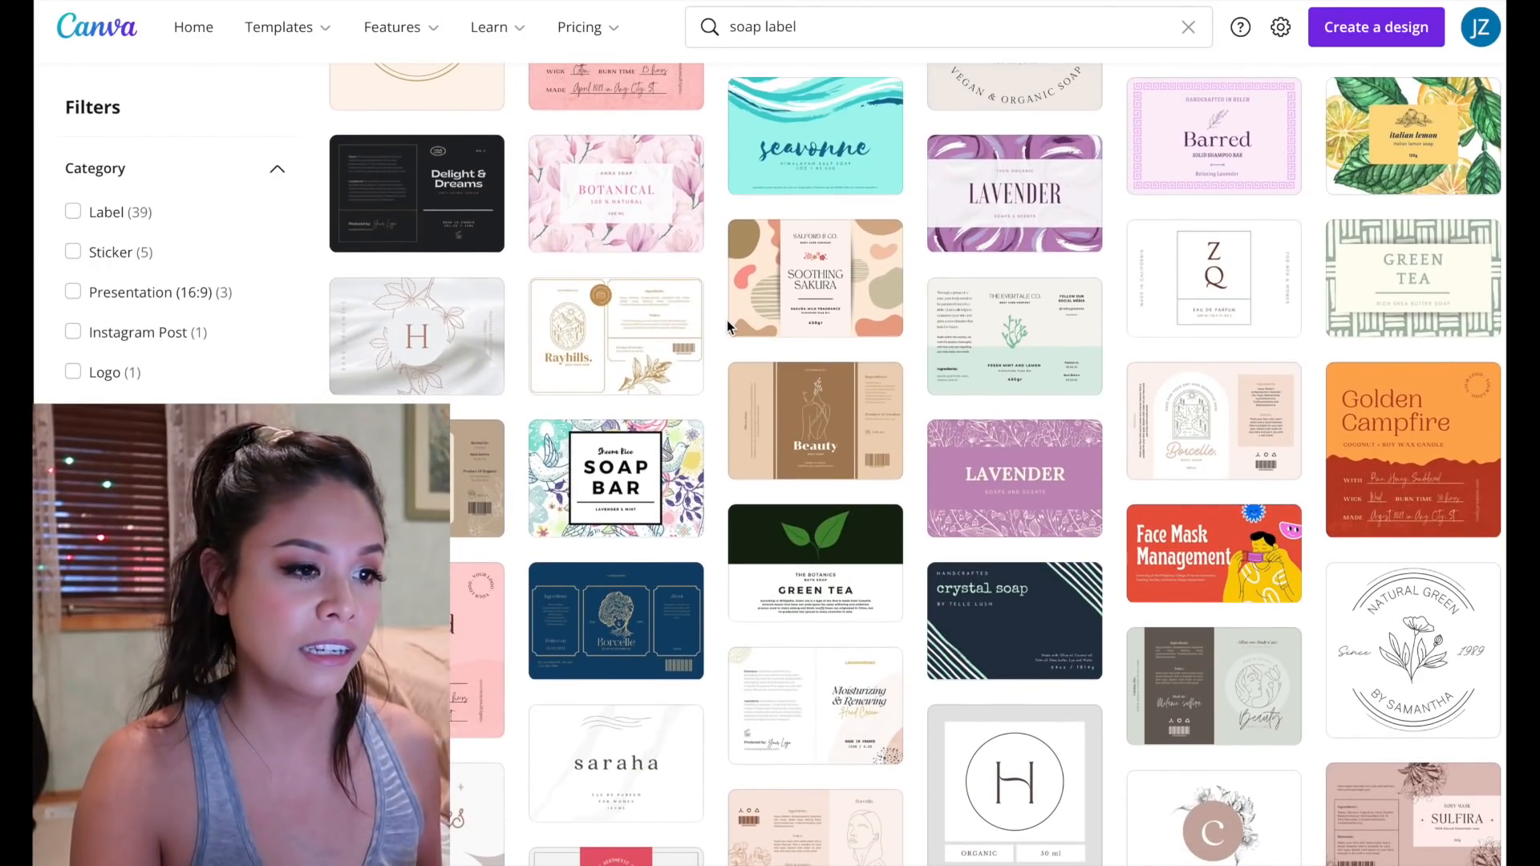
scroll(721, 444, down, 4)
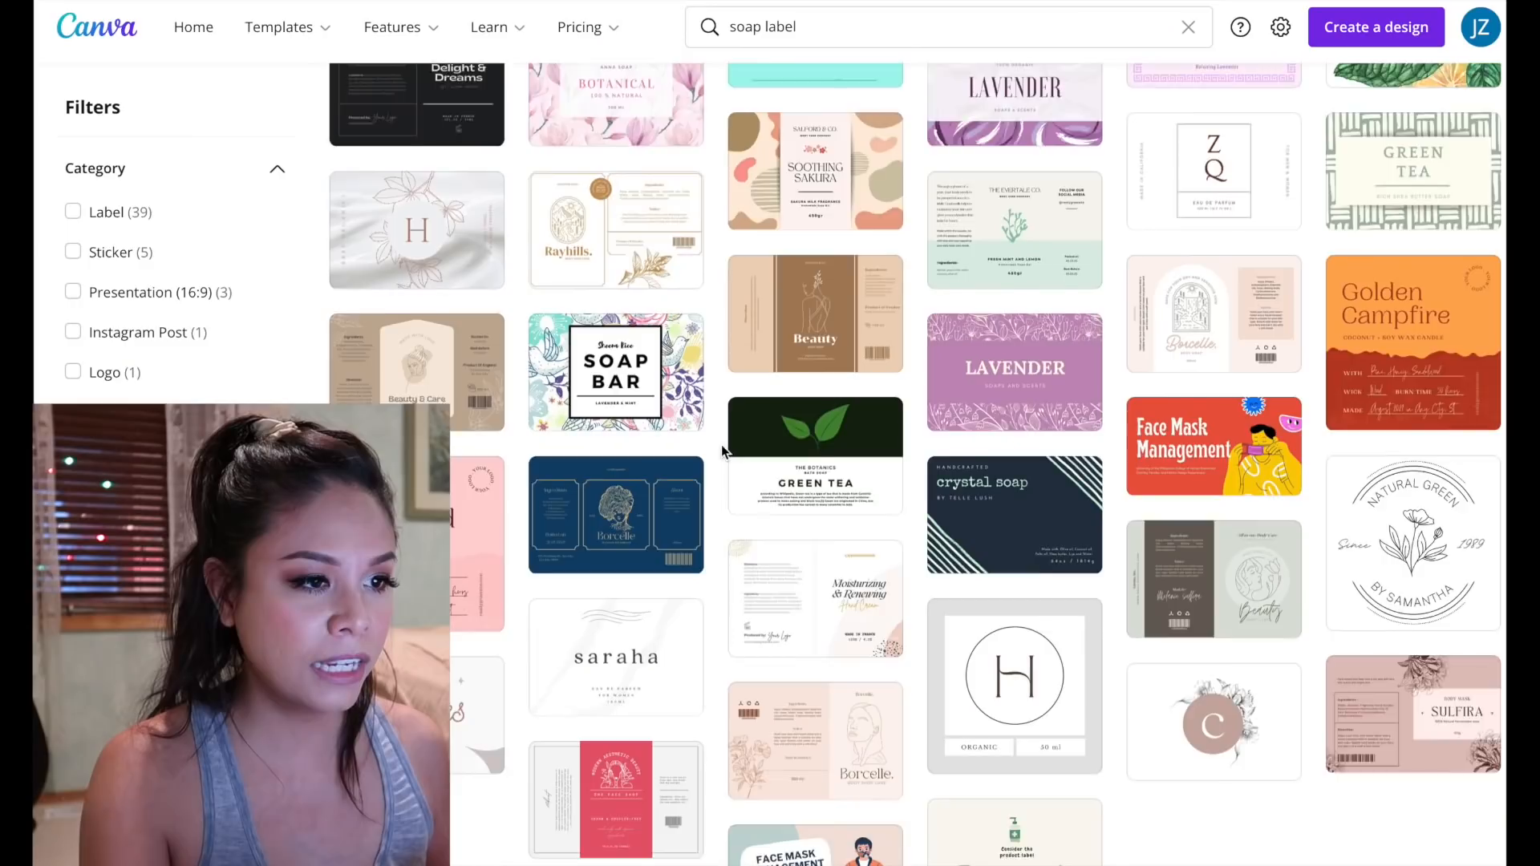
scroll(720, 444, up, 2)
scroll(720, 444, up, 6)
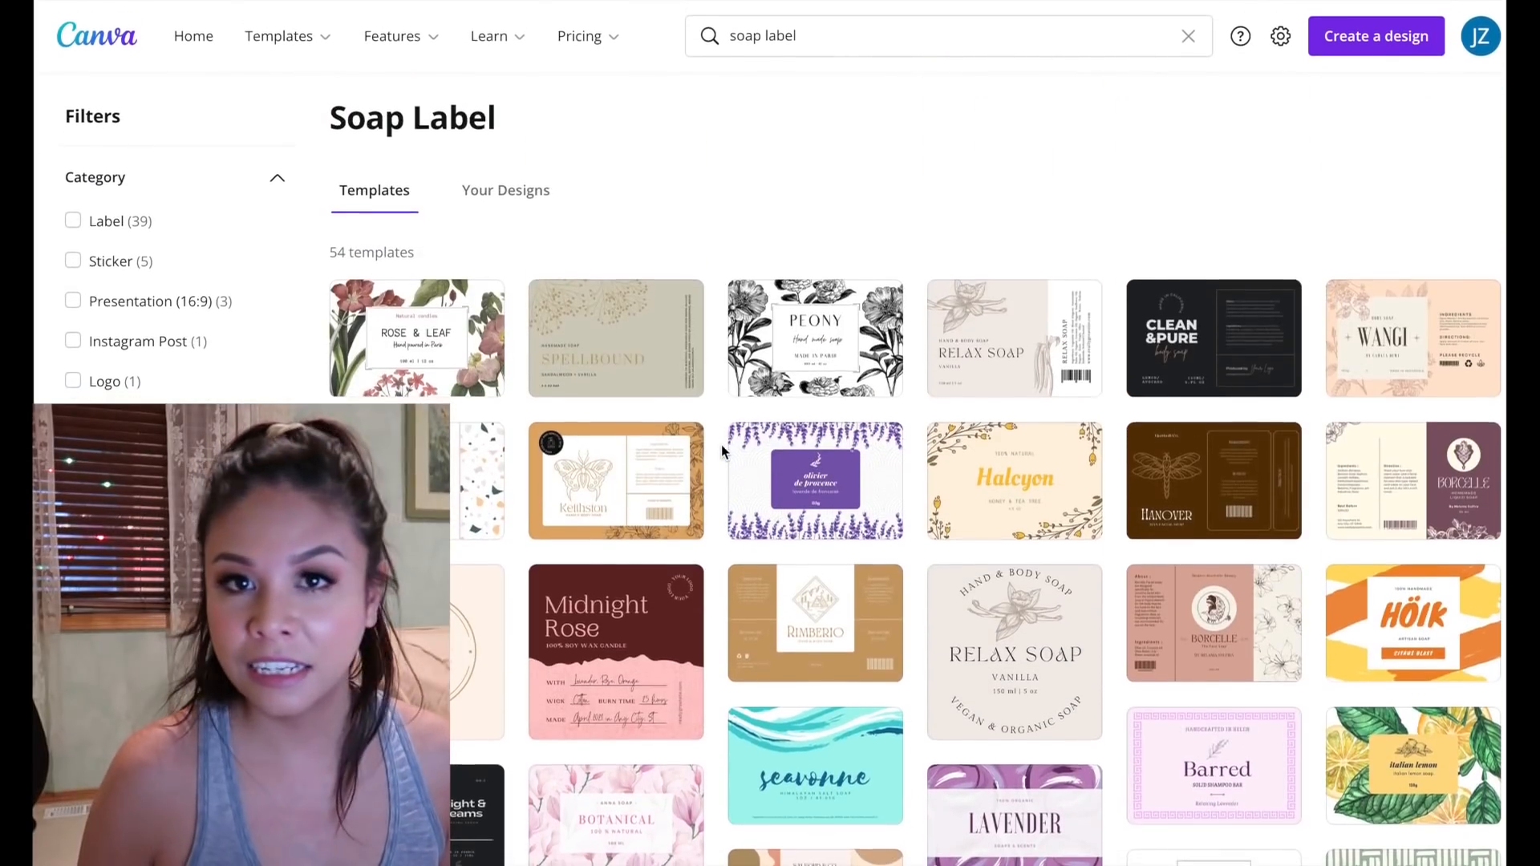
scroll(720, 445, down, 1)
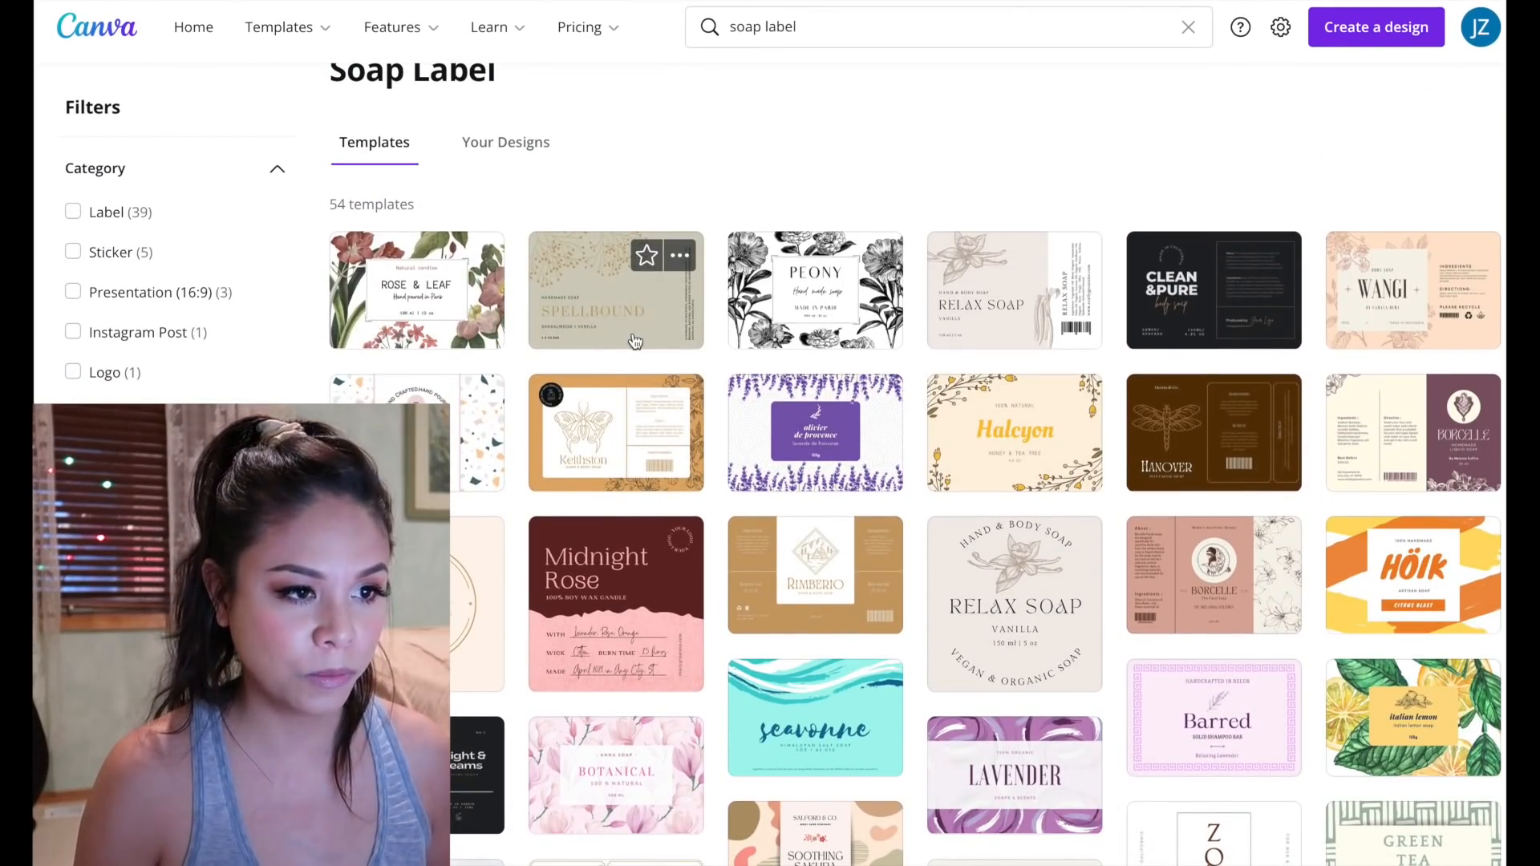
click(635, 341)
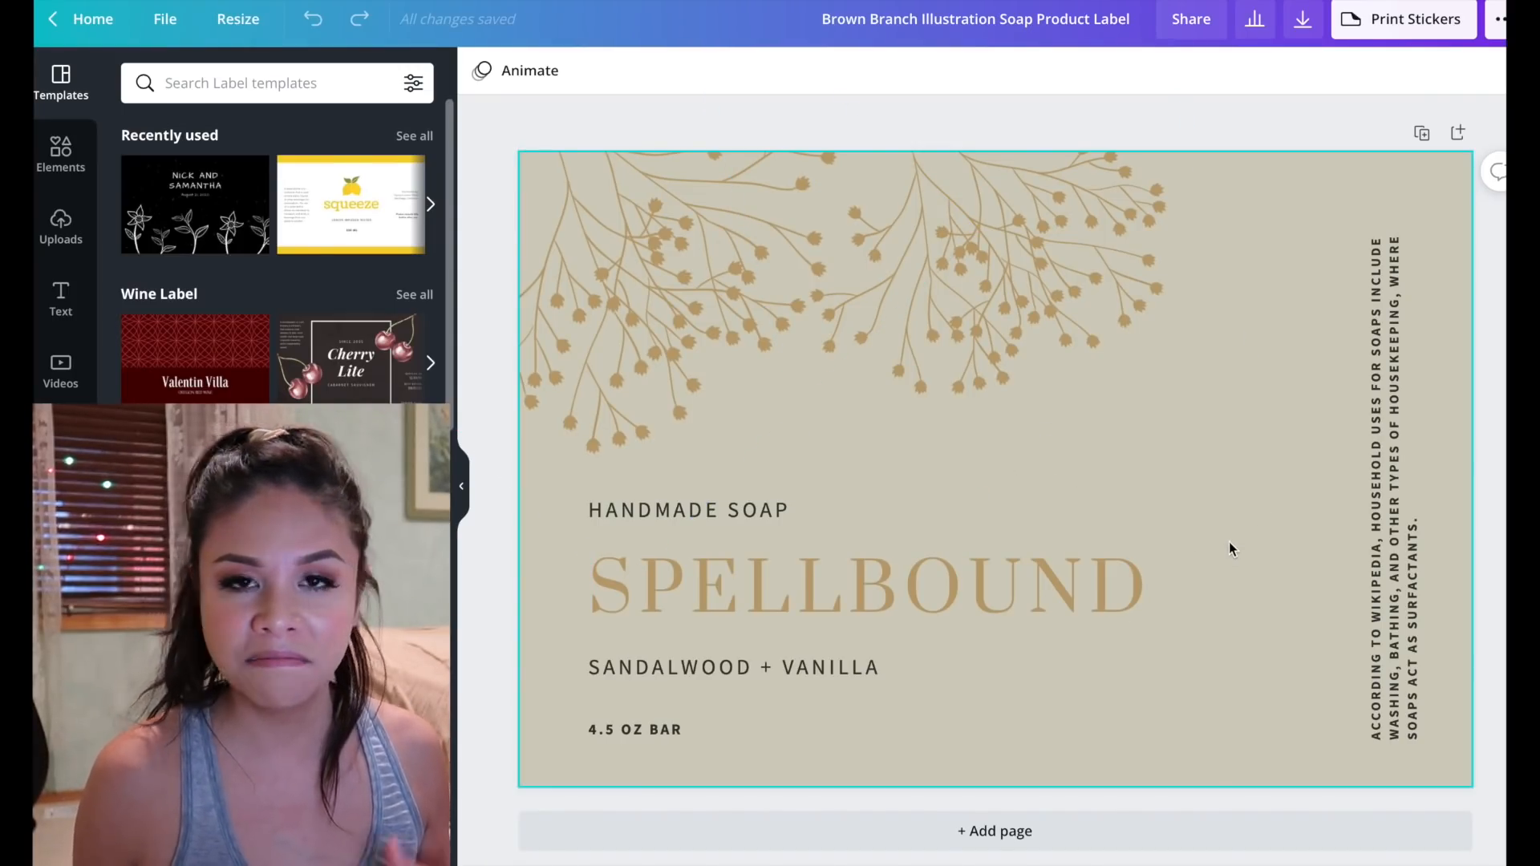
Set the label's background color to the cream swatch of the Quench Brand Colors palette
click(1228, 498)
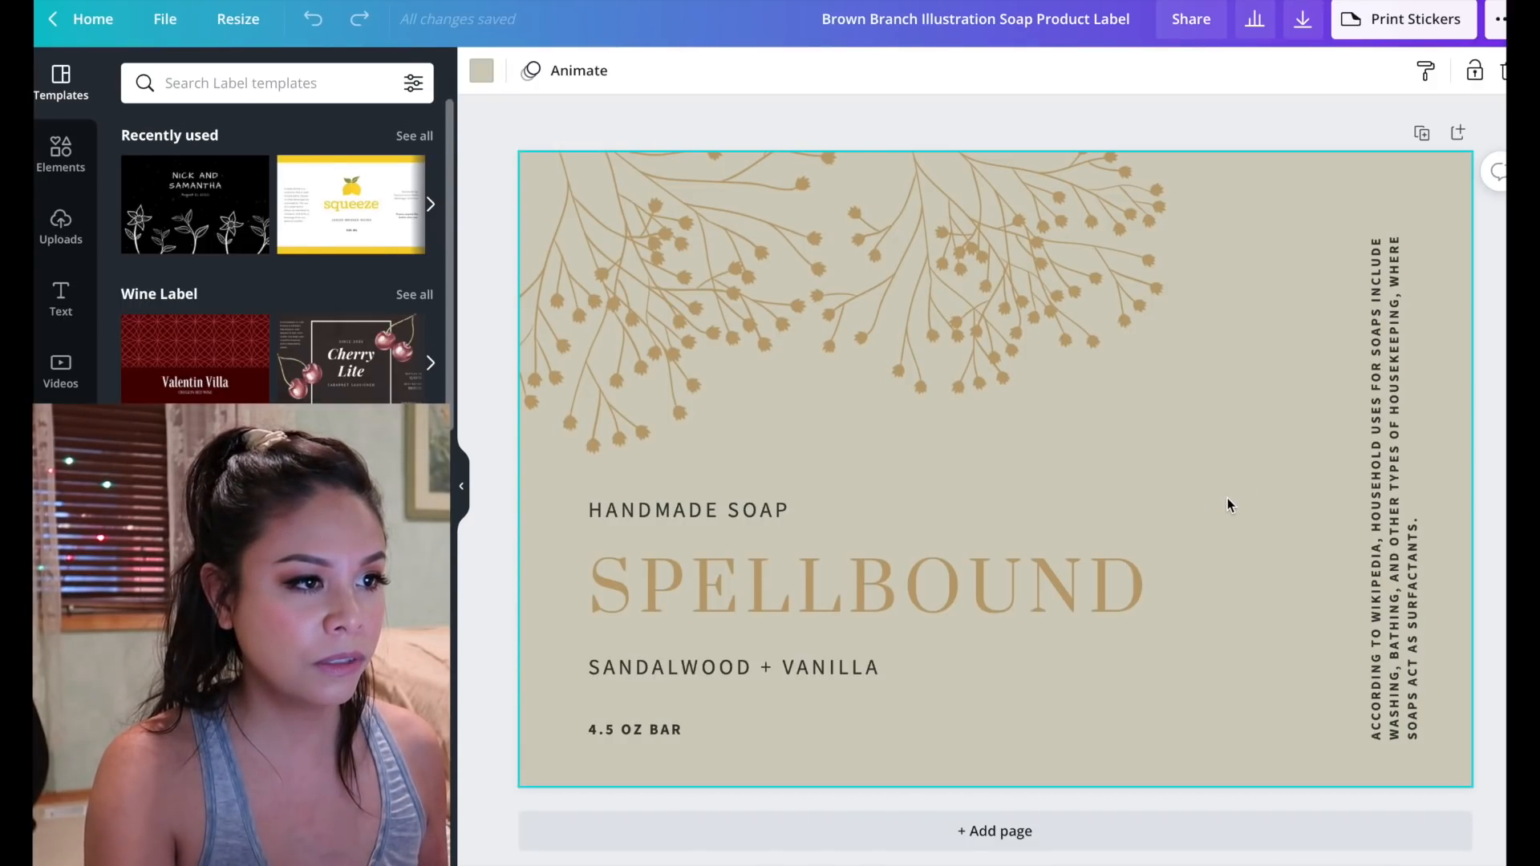
click(483, 73)
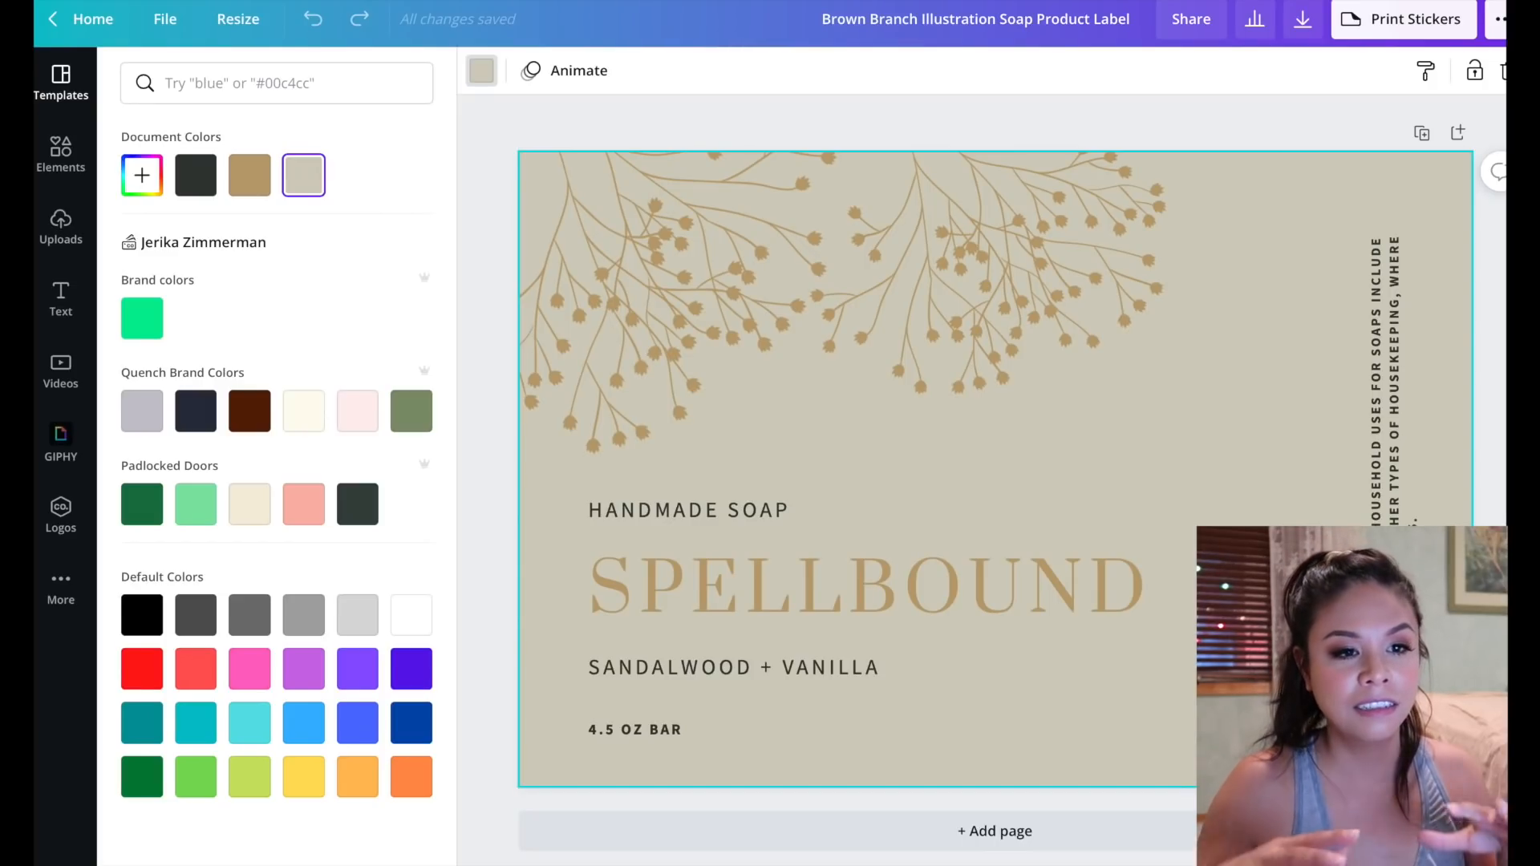
click(309, 413)
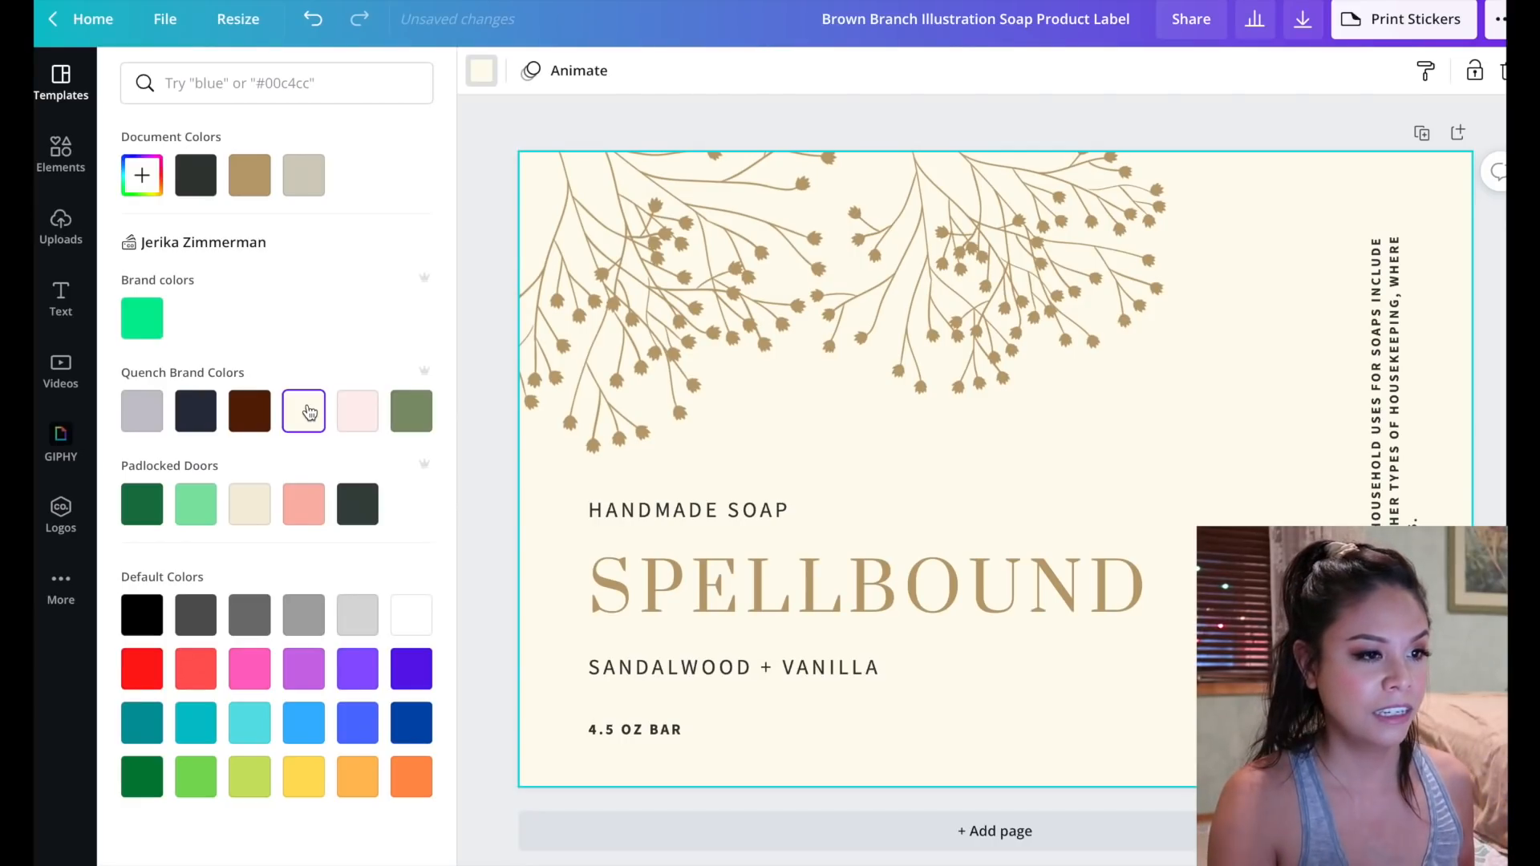
Select the brown branch illustration on the label and search the elements for "flowers" to look for alternatives
click(666, 224)
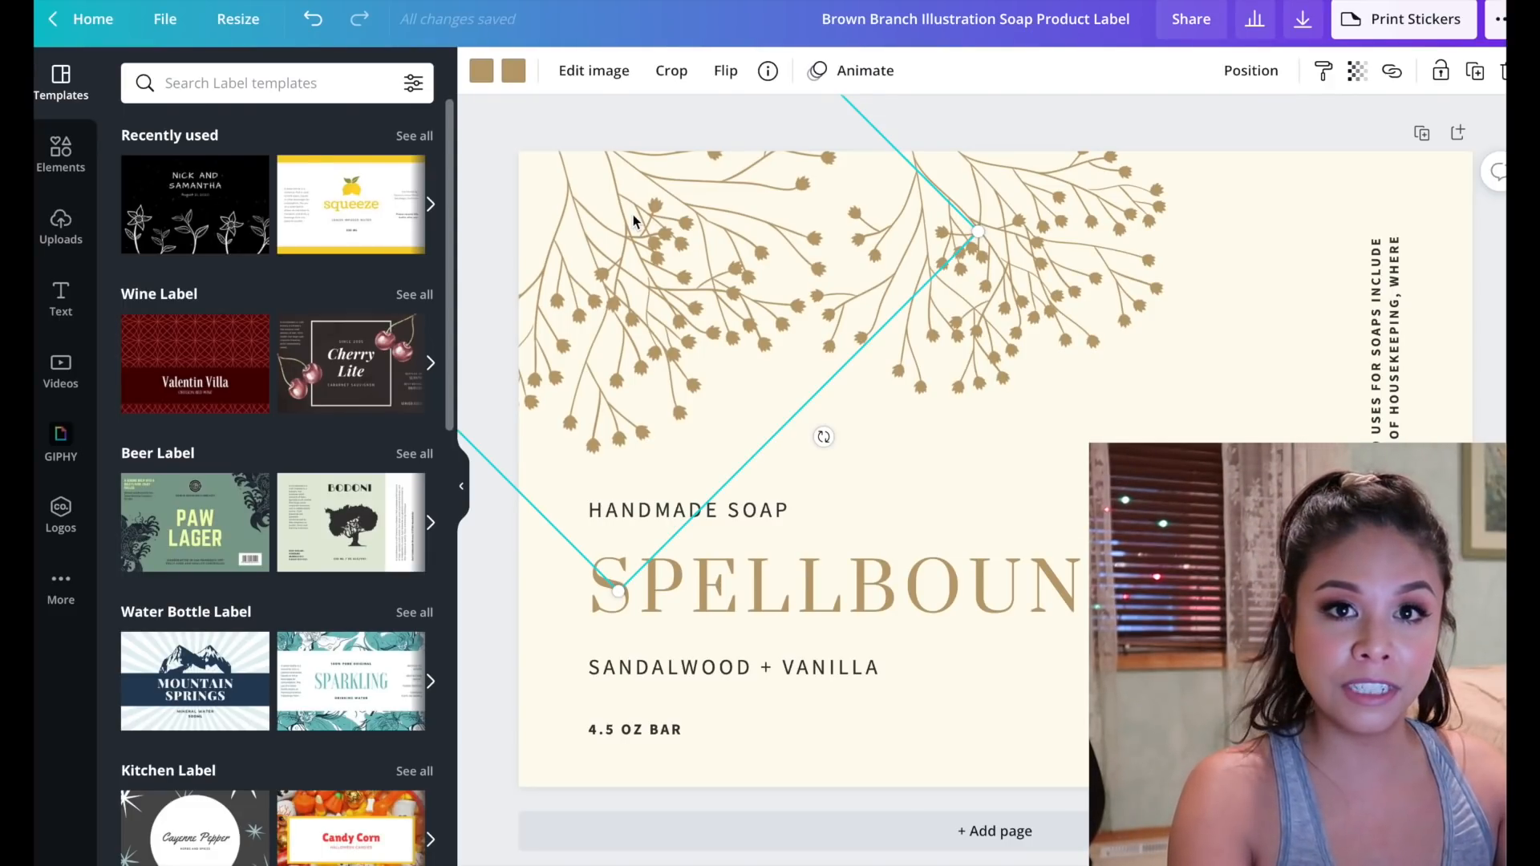
click(60, 171)
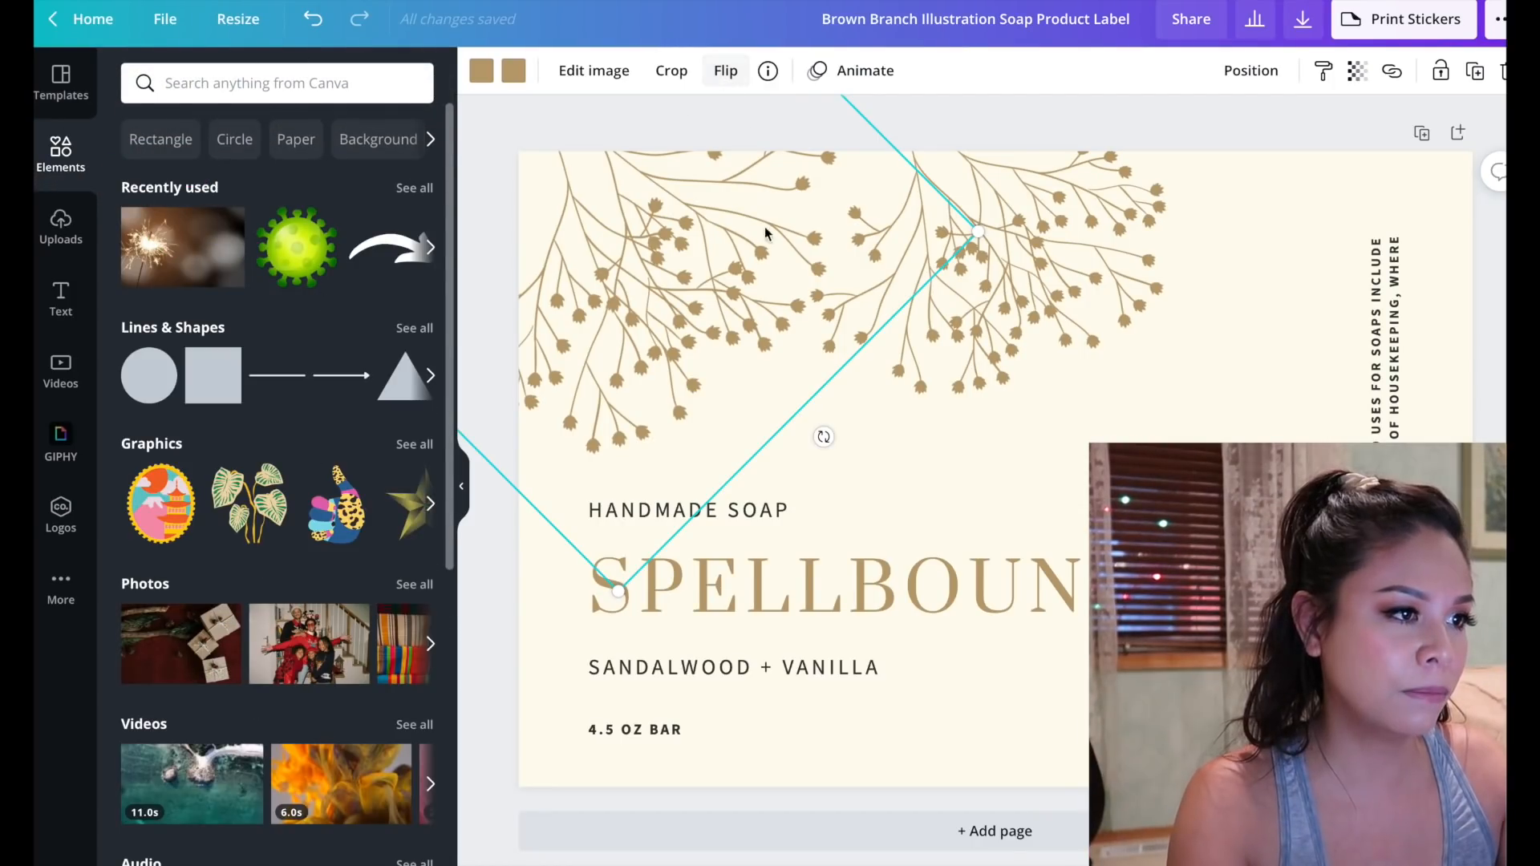
click(284, 94)
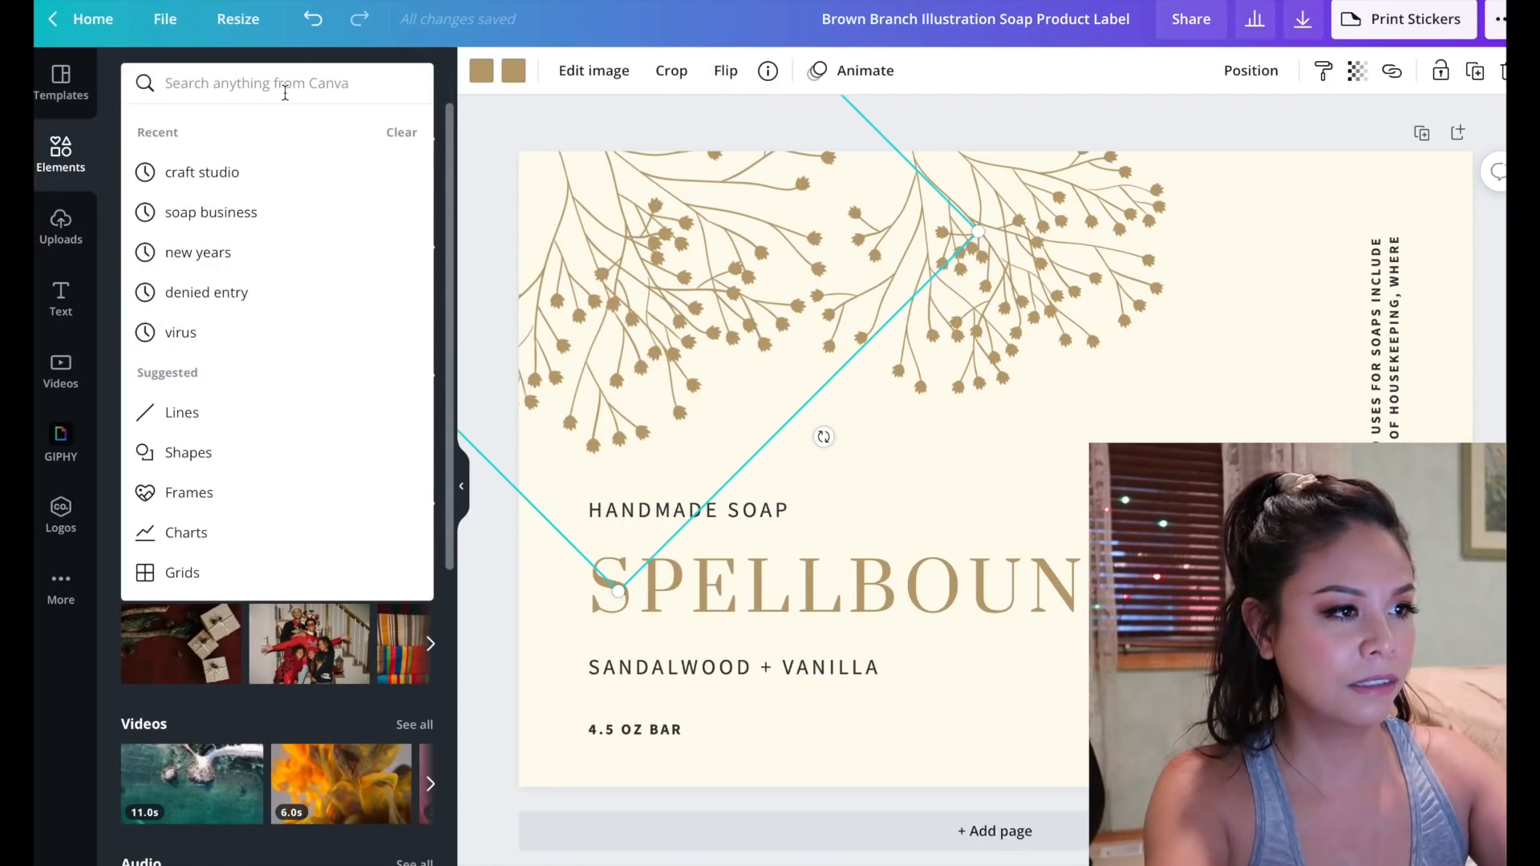
text(flowers)
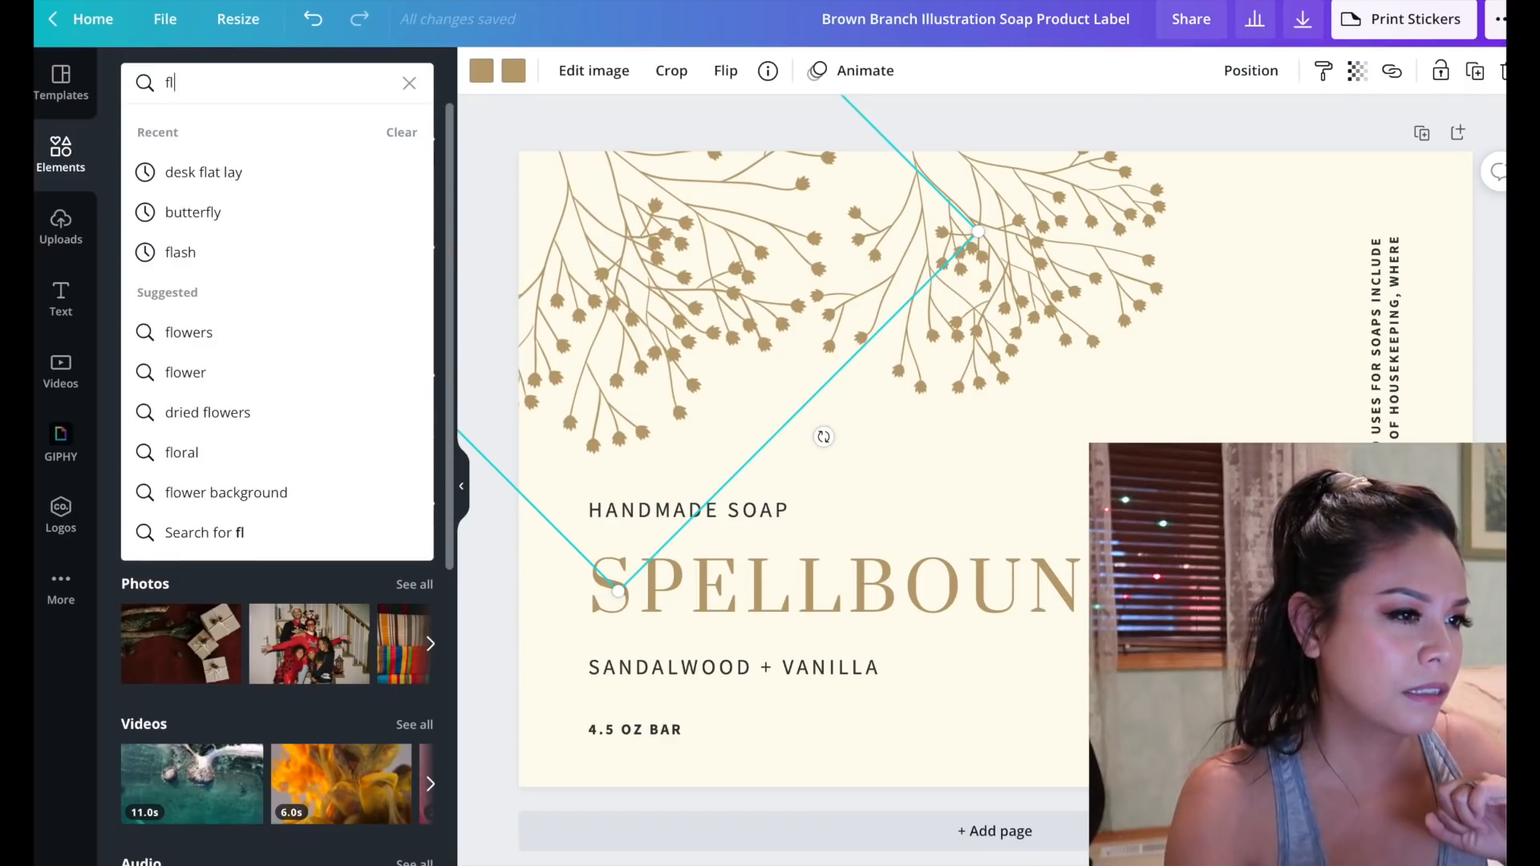
key(Return)
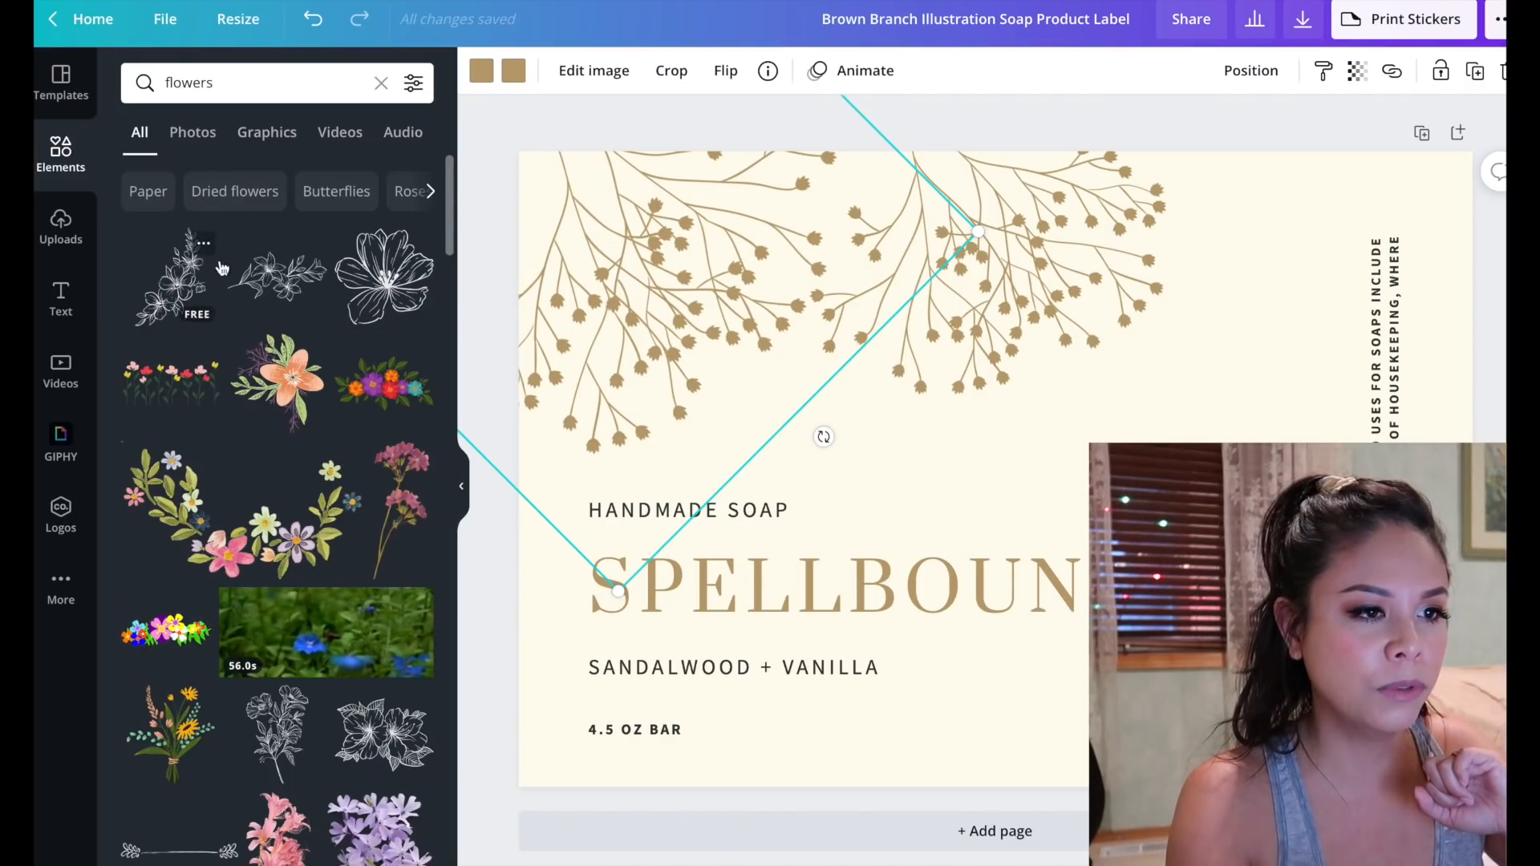
scroll(364, 543, down, 3)
scroll(298, 555, up, 3)
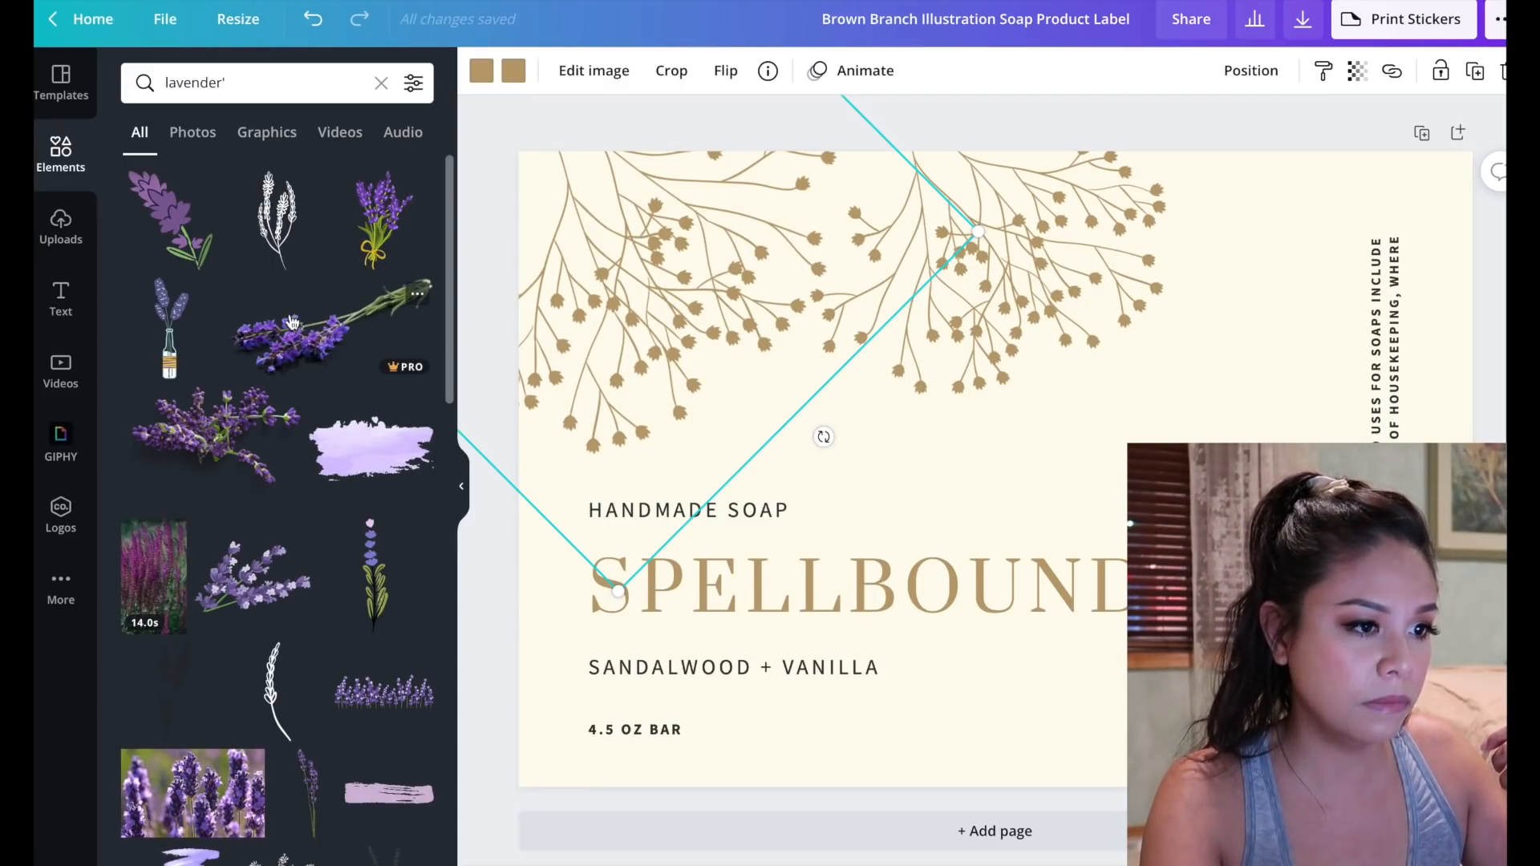
Search the elements for "lavender" and look through the graphics and photos offered
click(241, 82)
key(BackSpace)
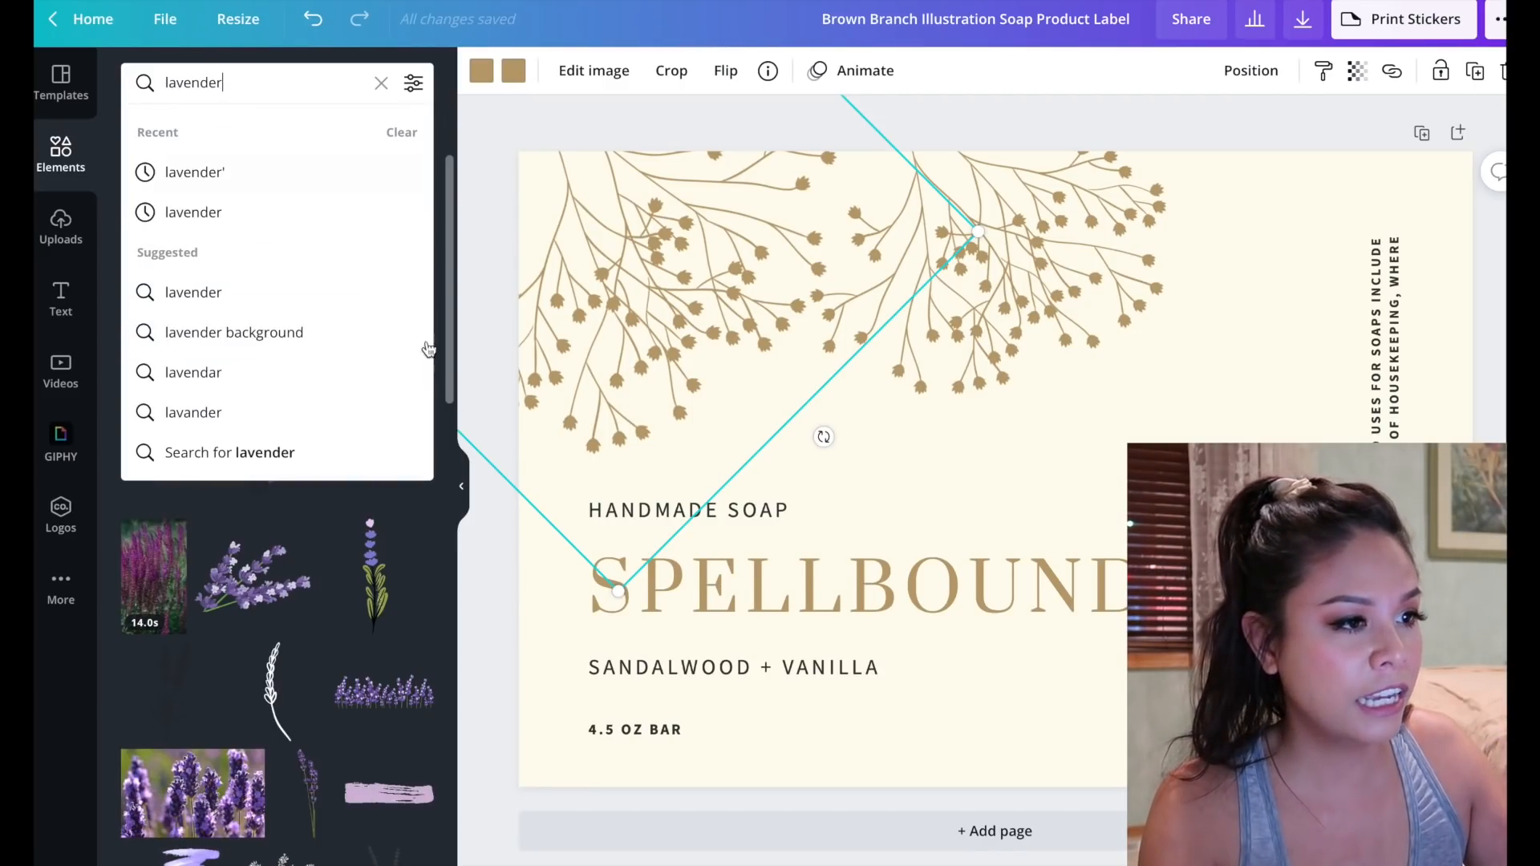
key(Return)
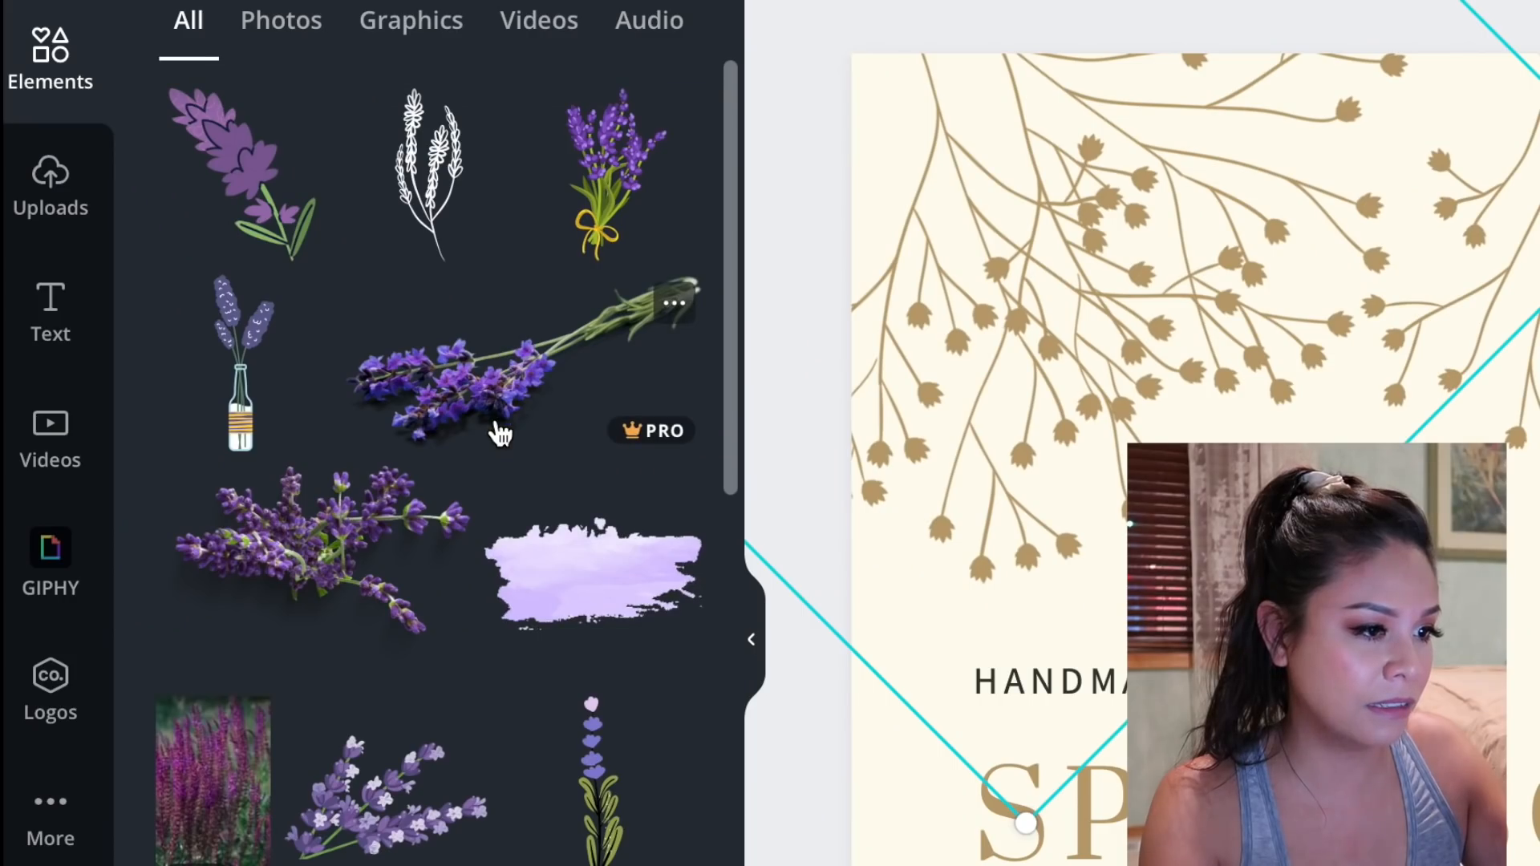
scroll(317, 367, down, 2)
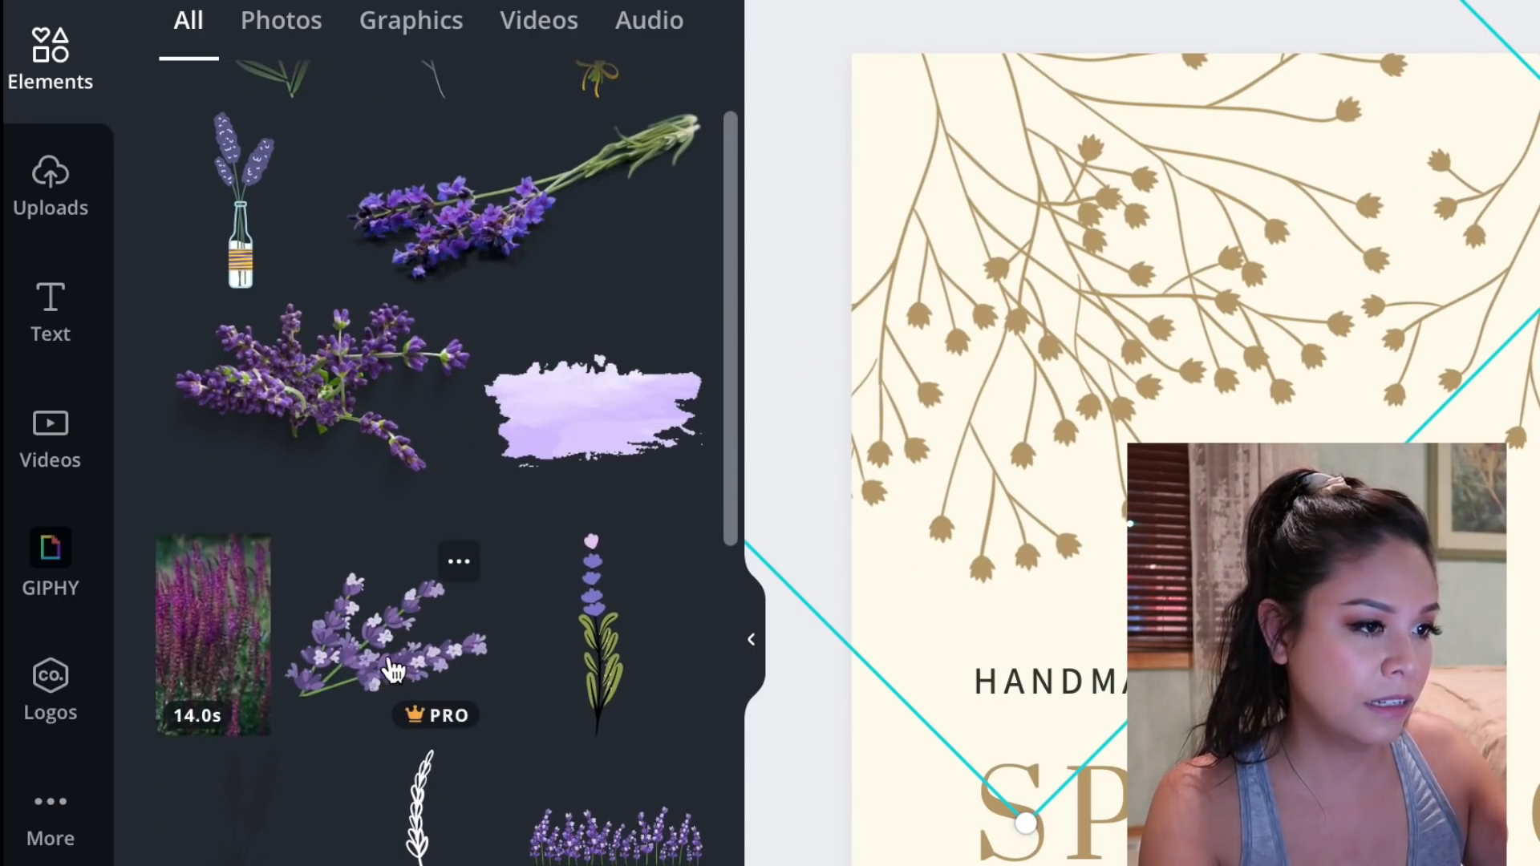
scroll(606, 654, up, 2)
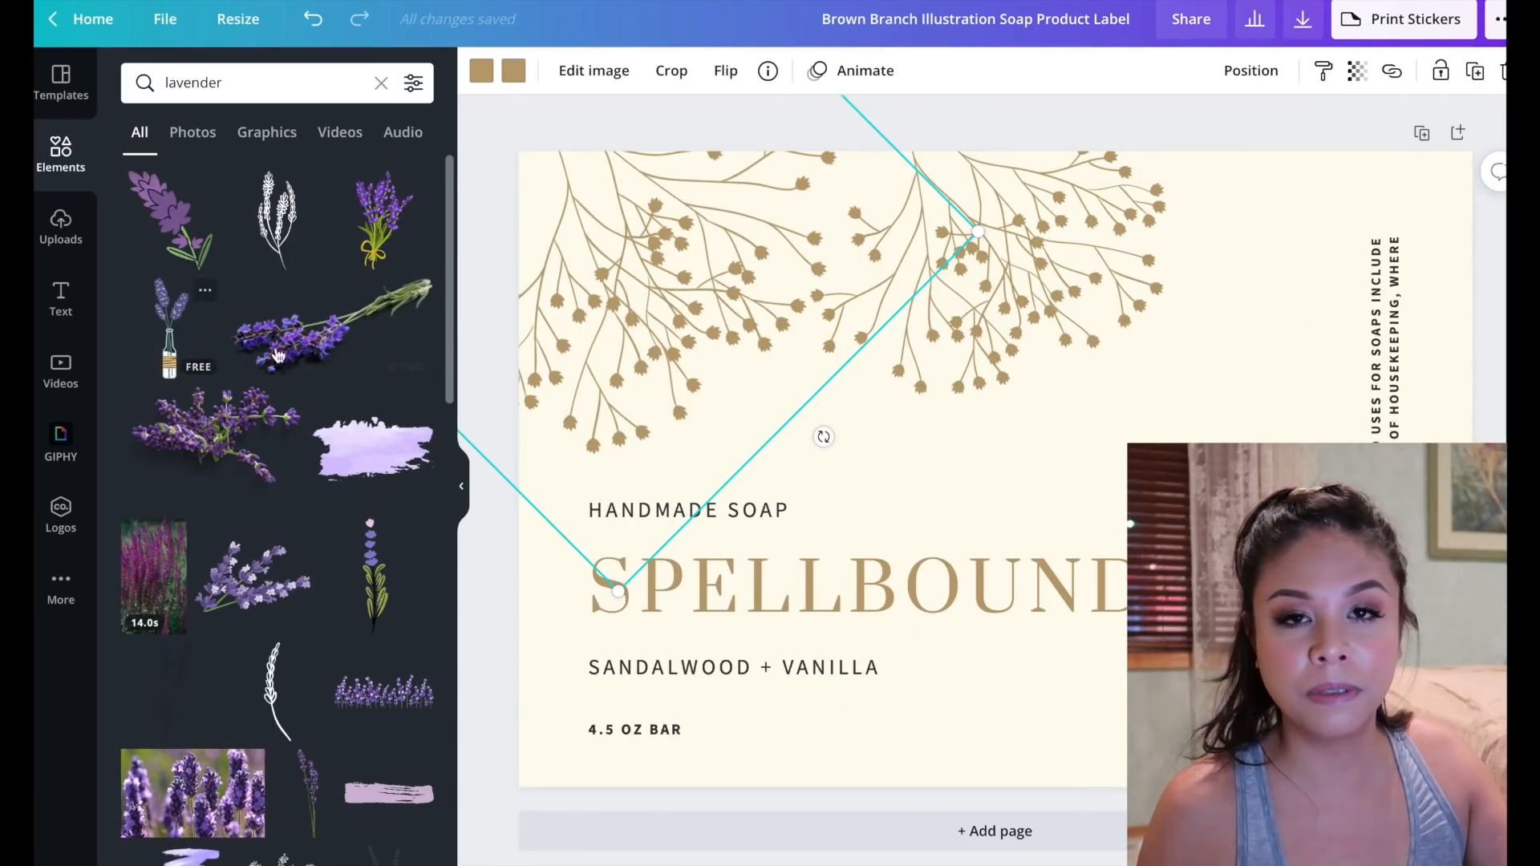
Try the photo of the lavender bunch with long green stems on the label and delete it again
click(315, 360)
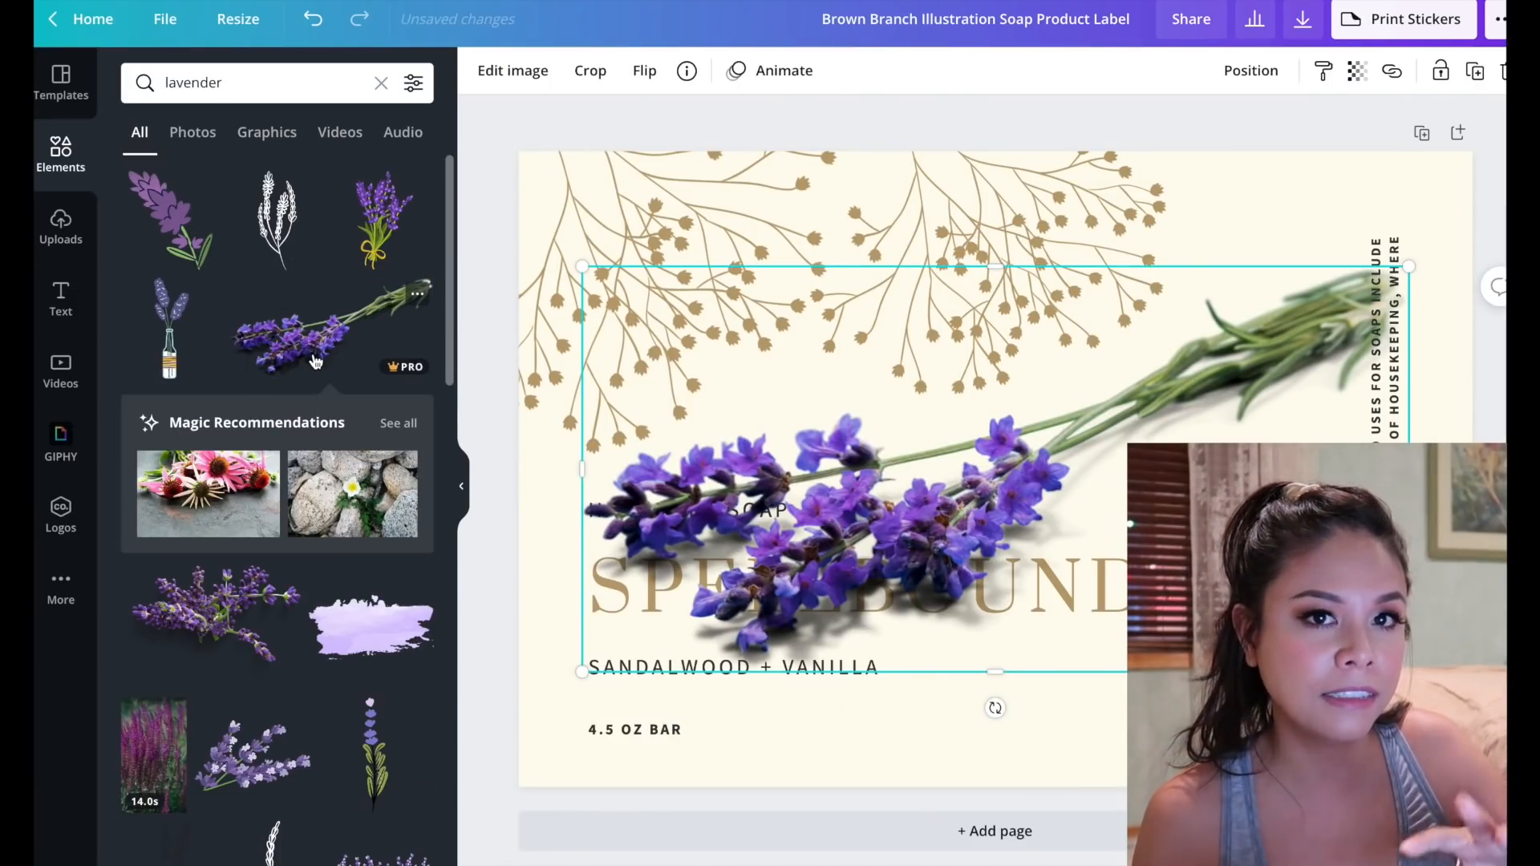
key(Delete)
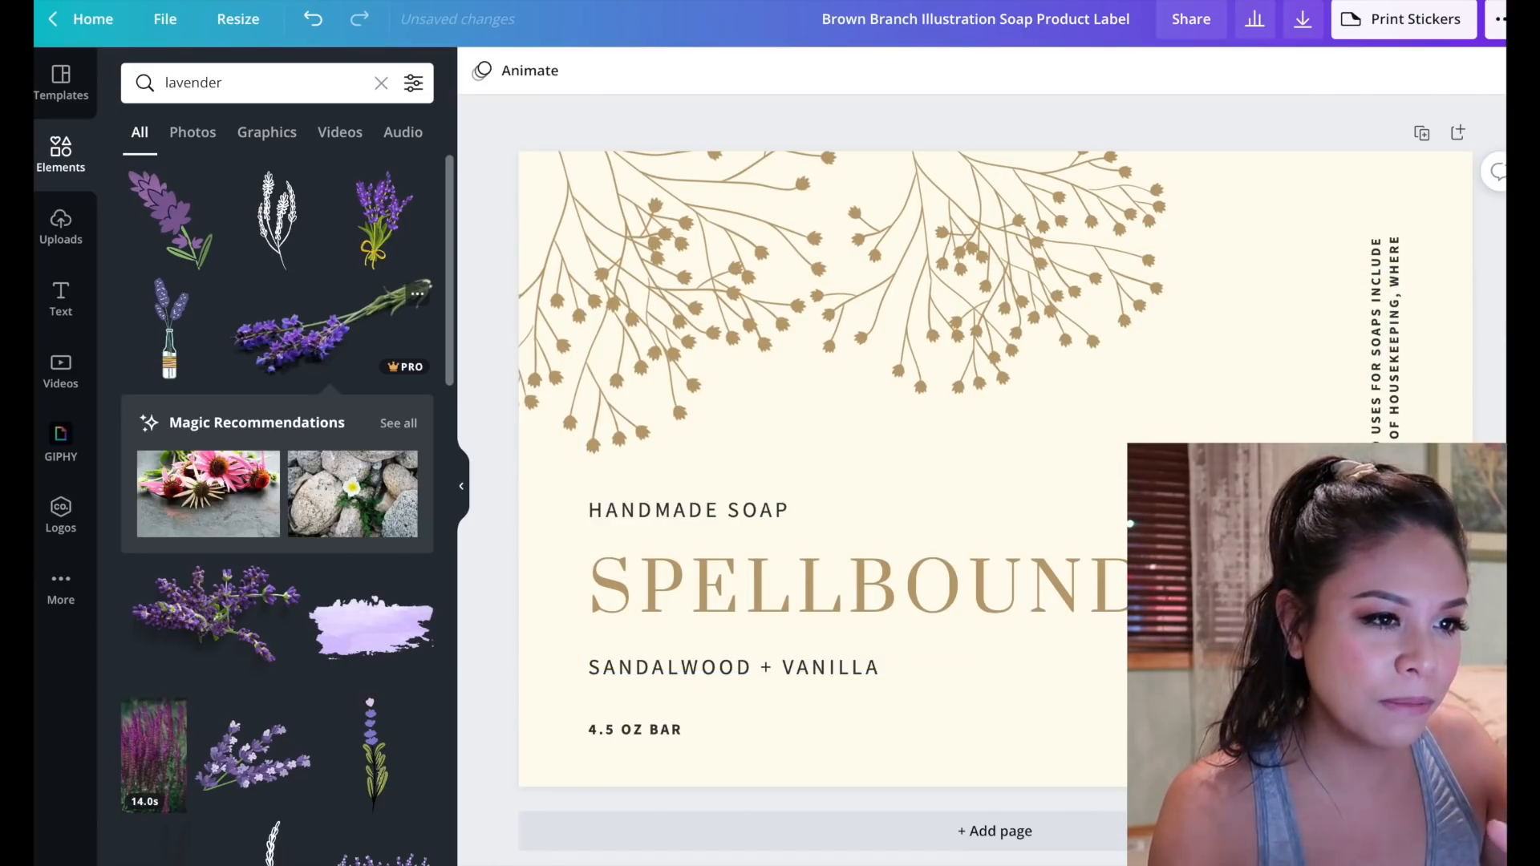
click(714, 255)
click(495, 578)
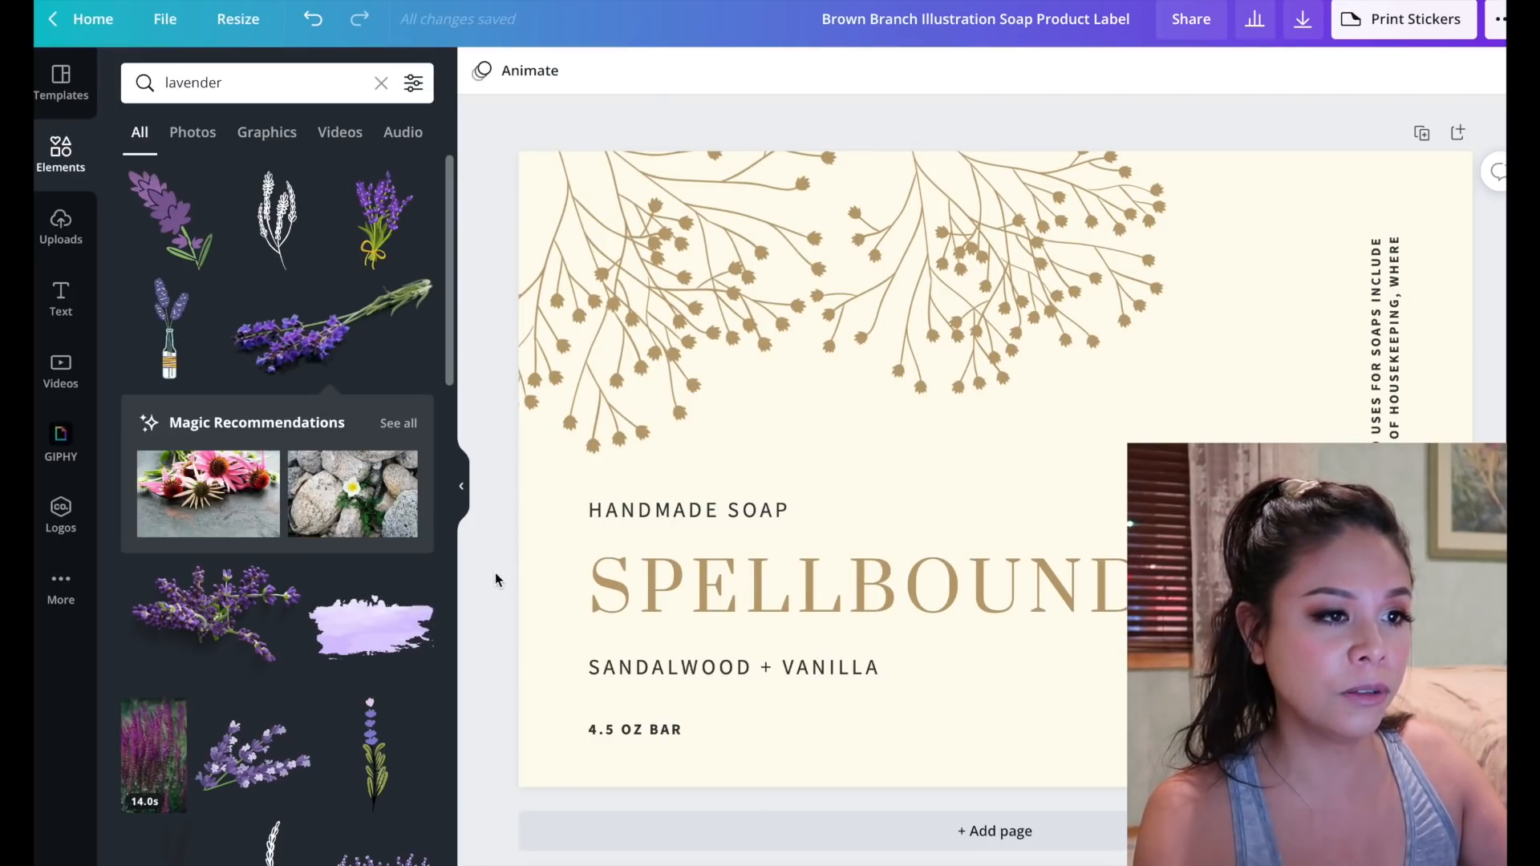
Recolor the left branch illustration with dark brown stems and navy berries from the Quench Brand Colors palette
click(653, 311)
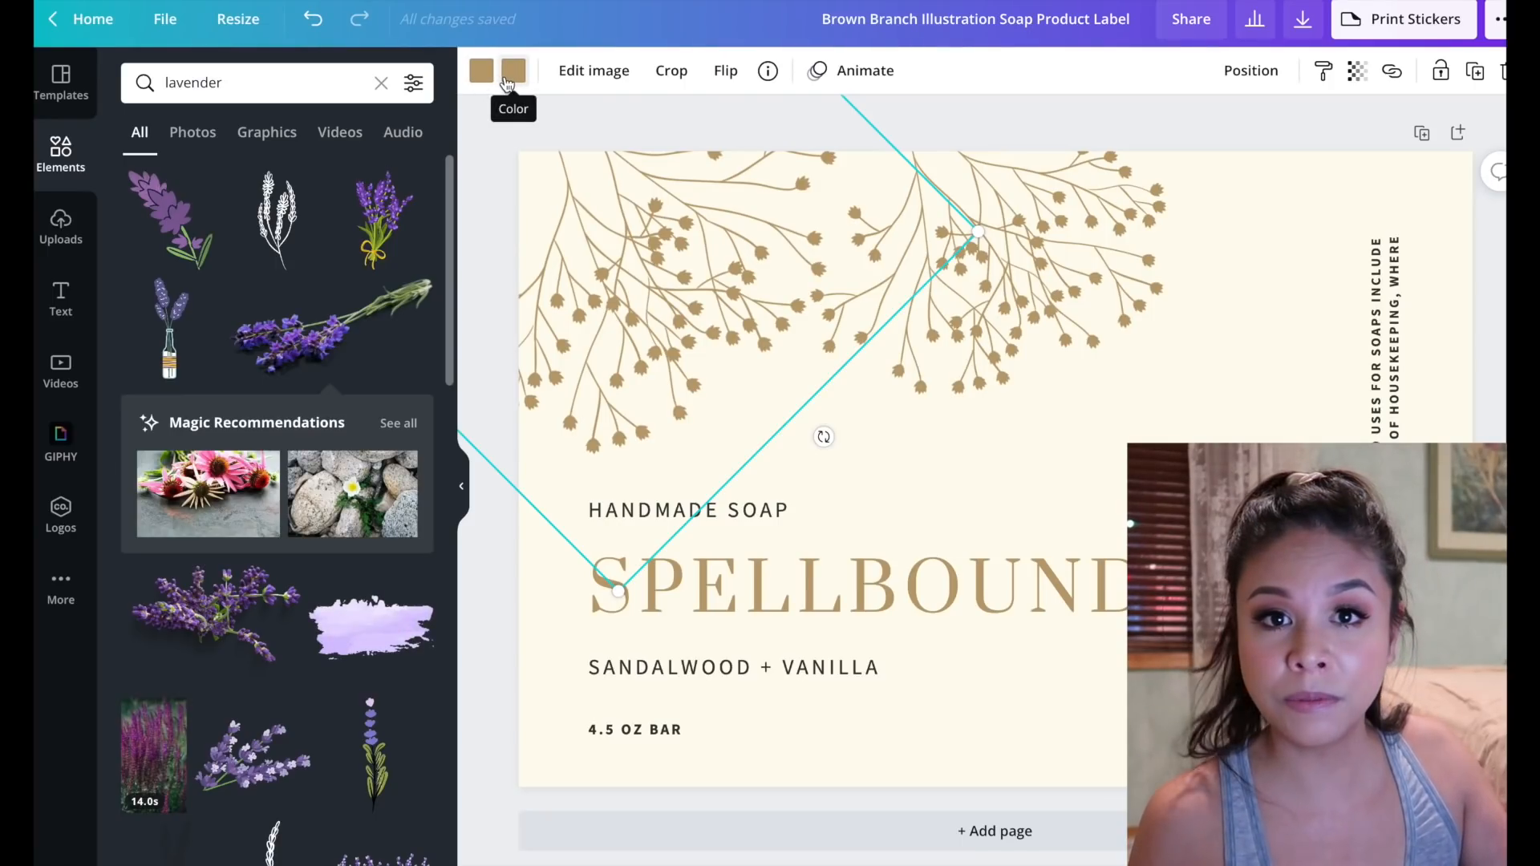
click(480, 80)
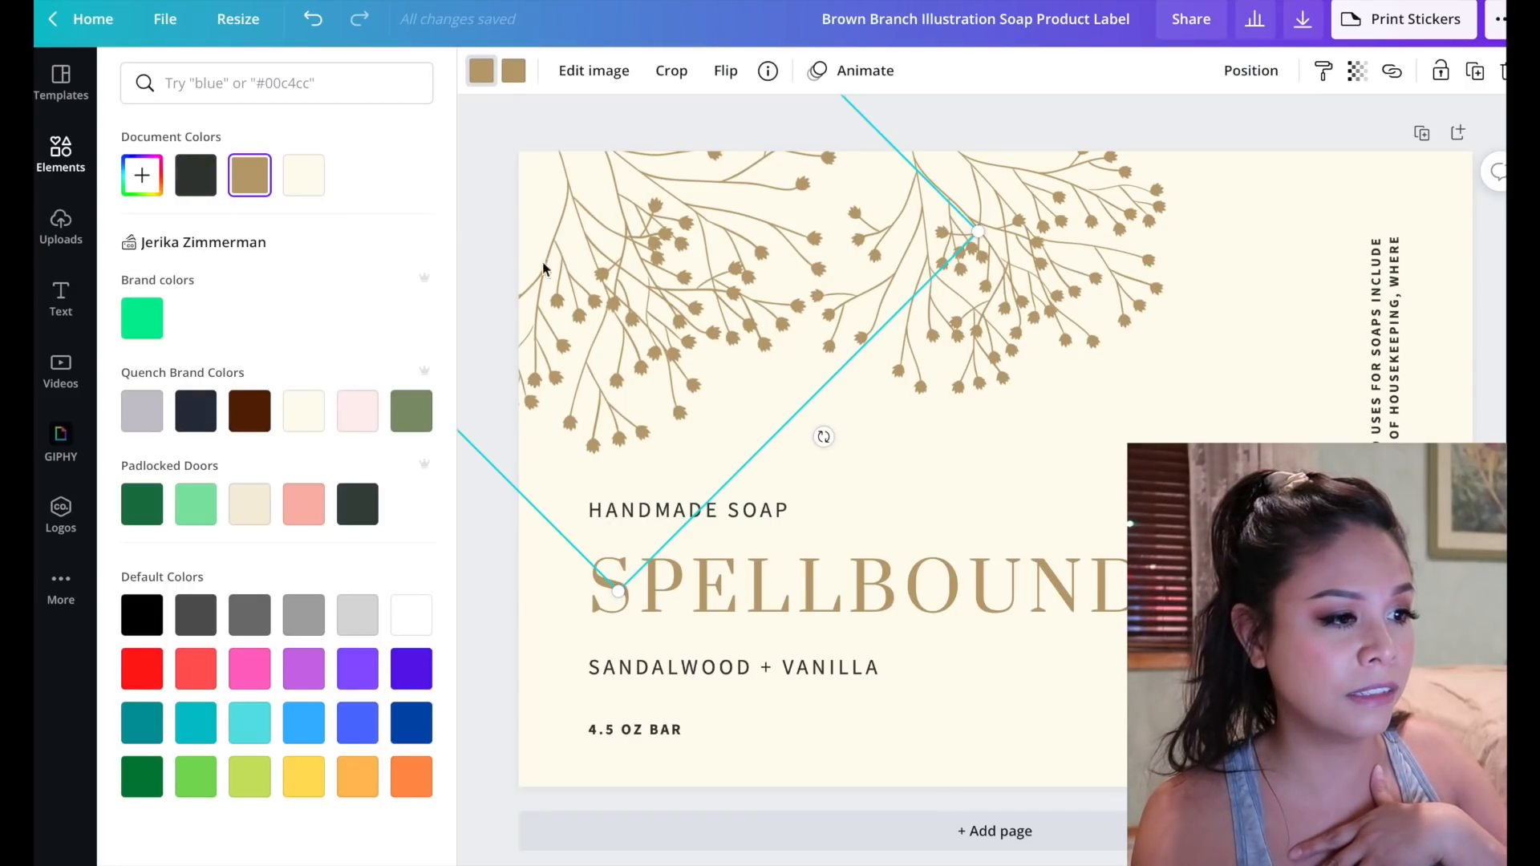
click(207, 416)
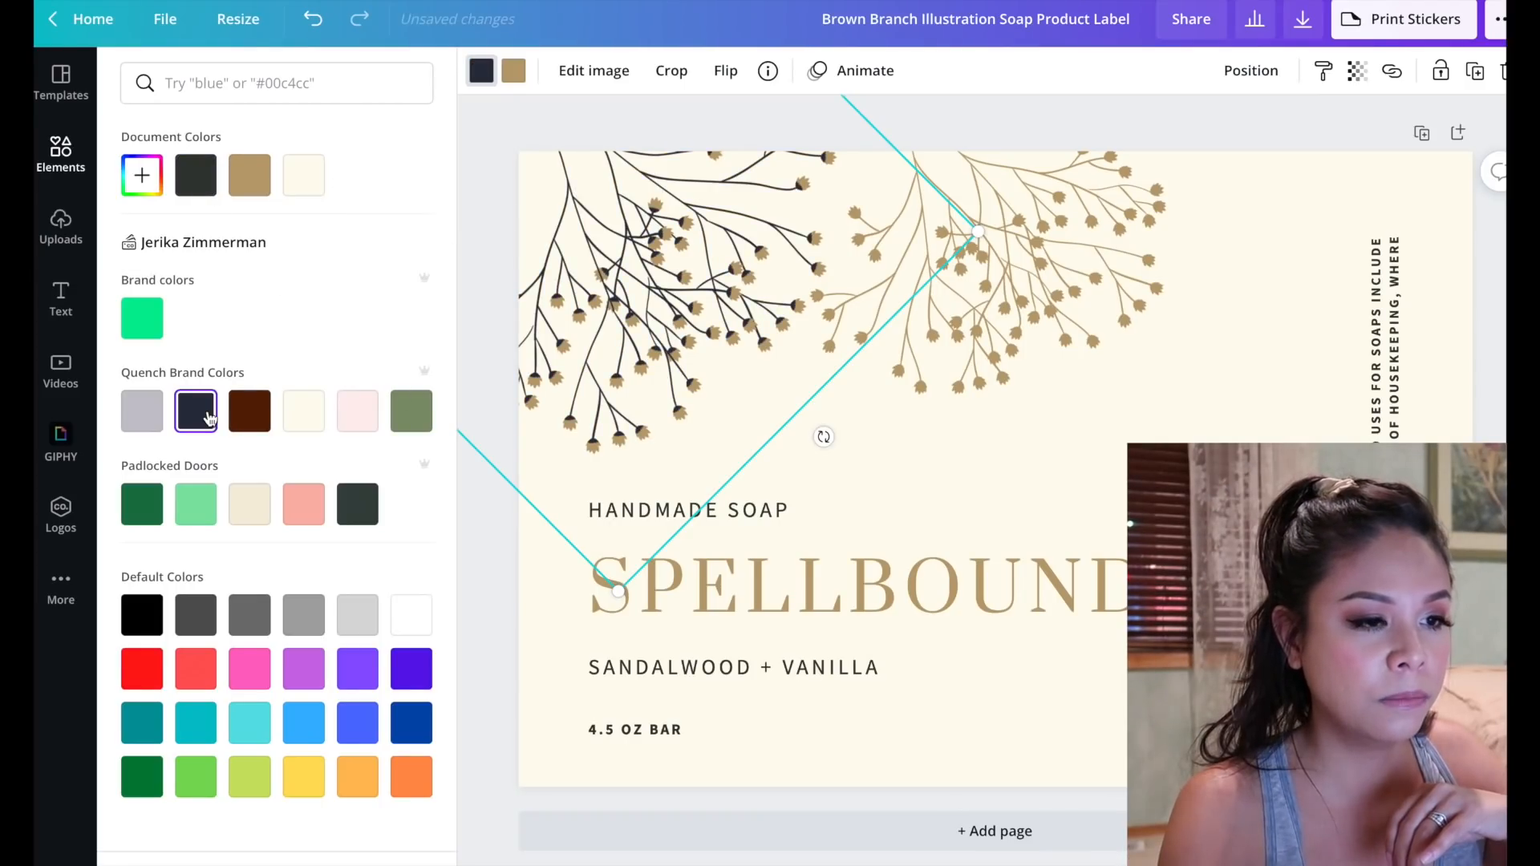
click(249, 412)
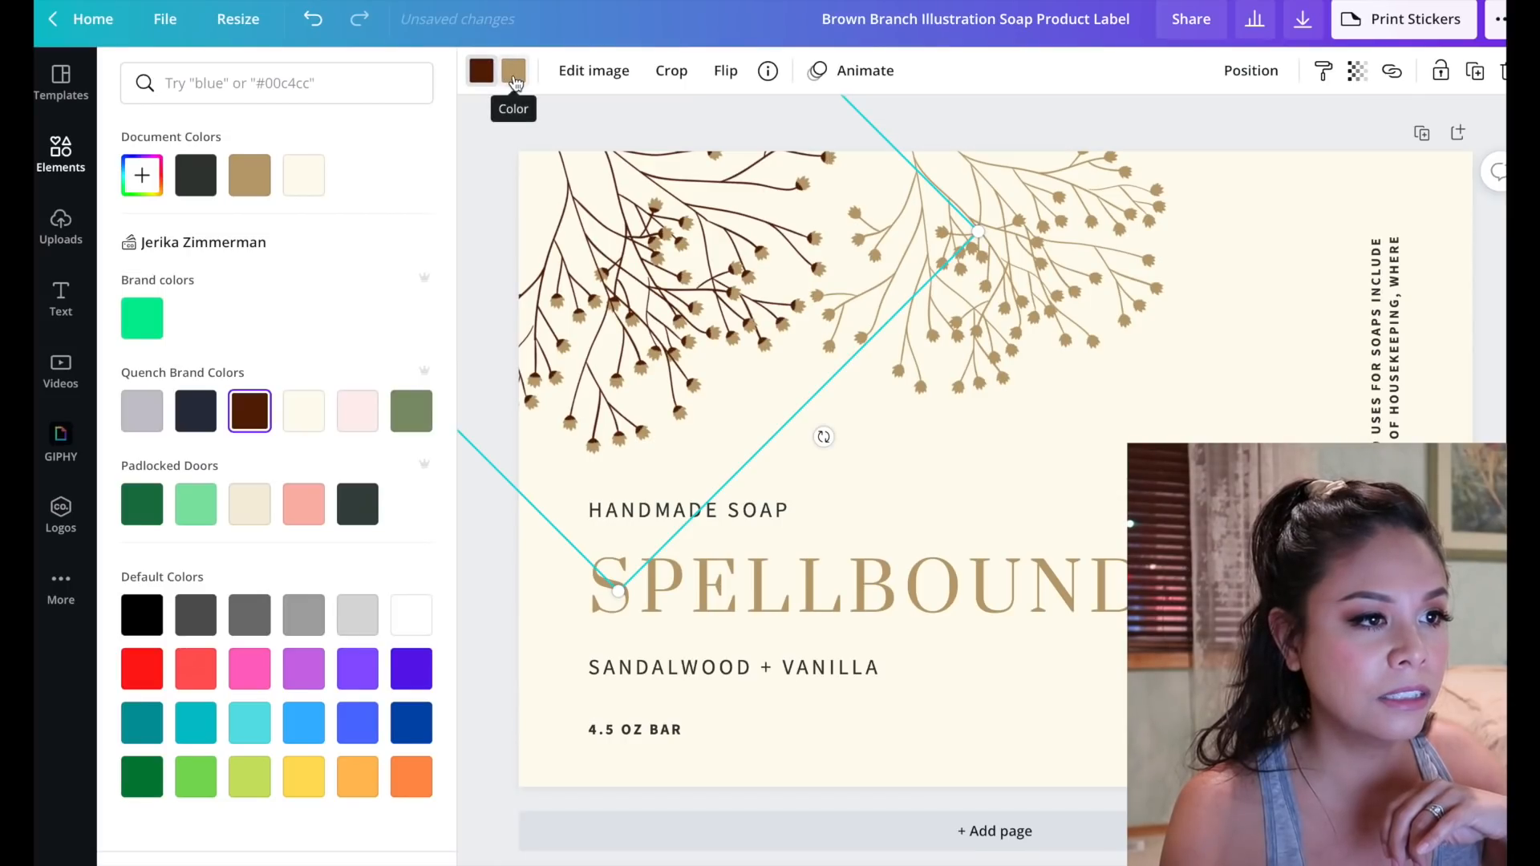
click(514, 74)
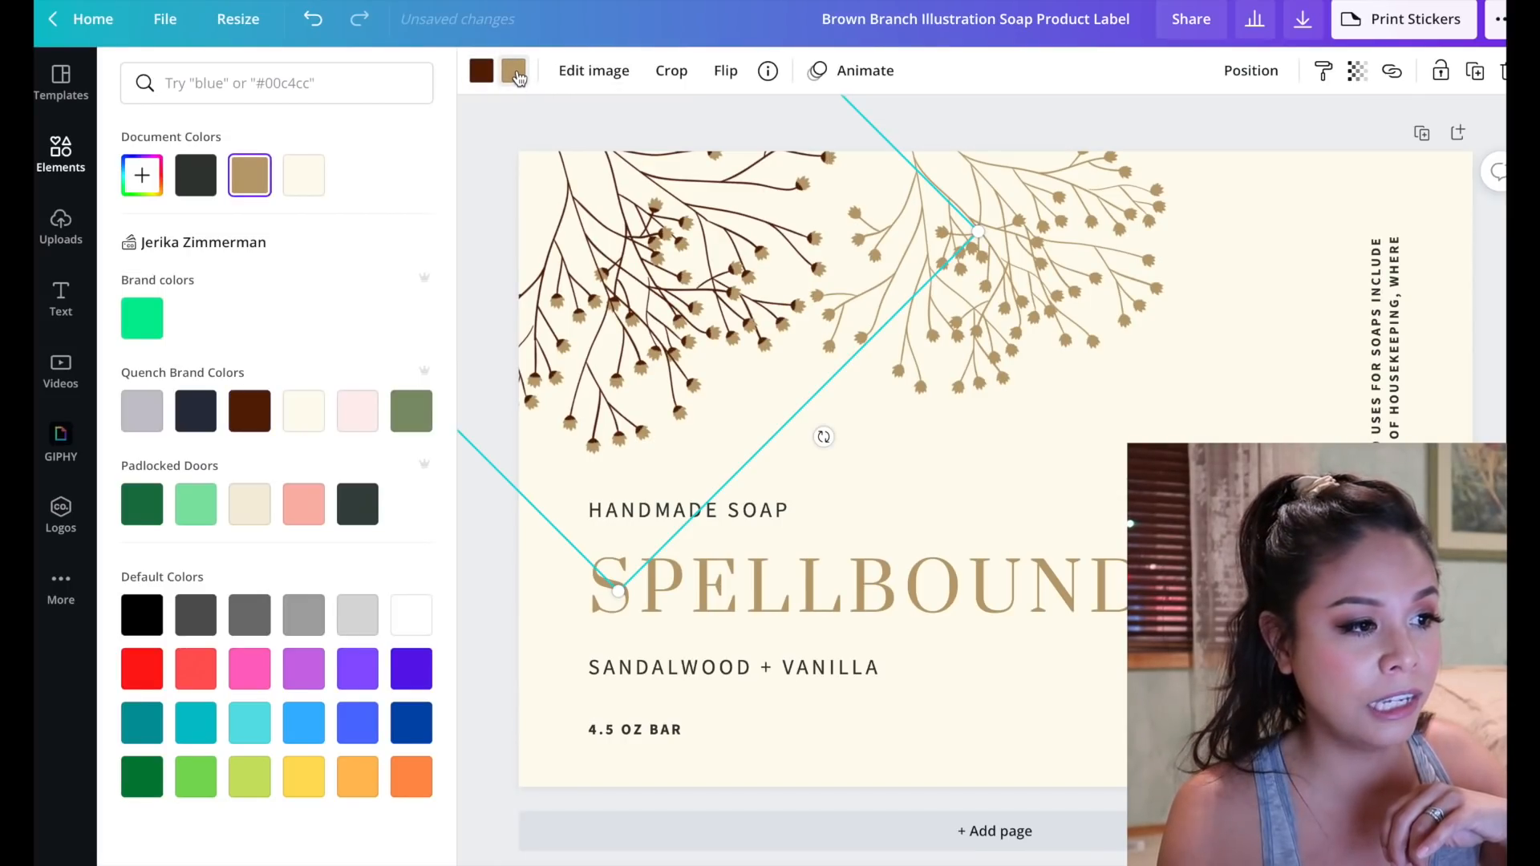
click(199, 418)
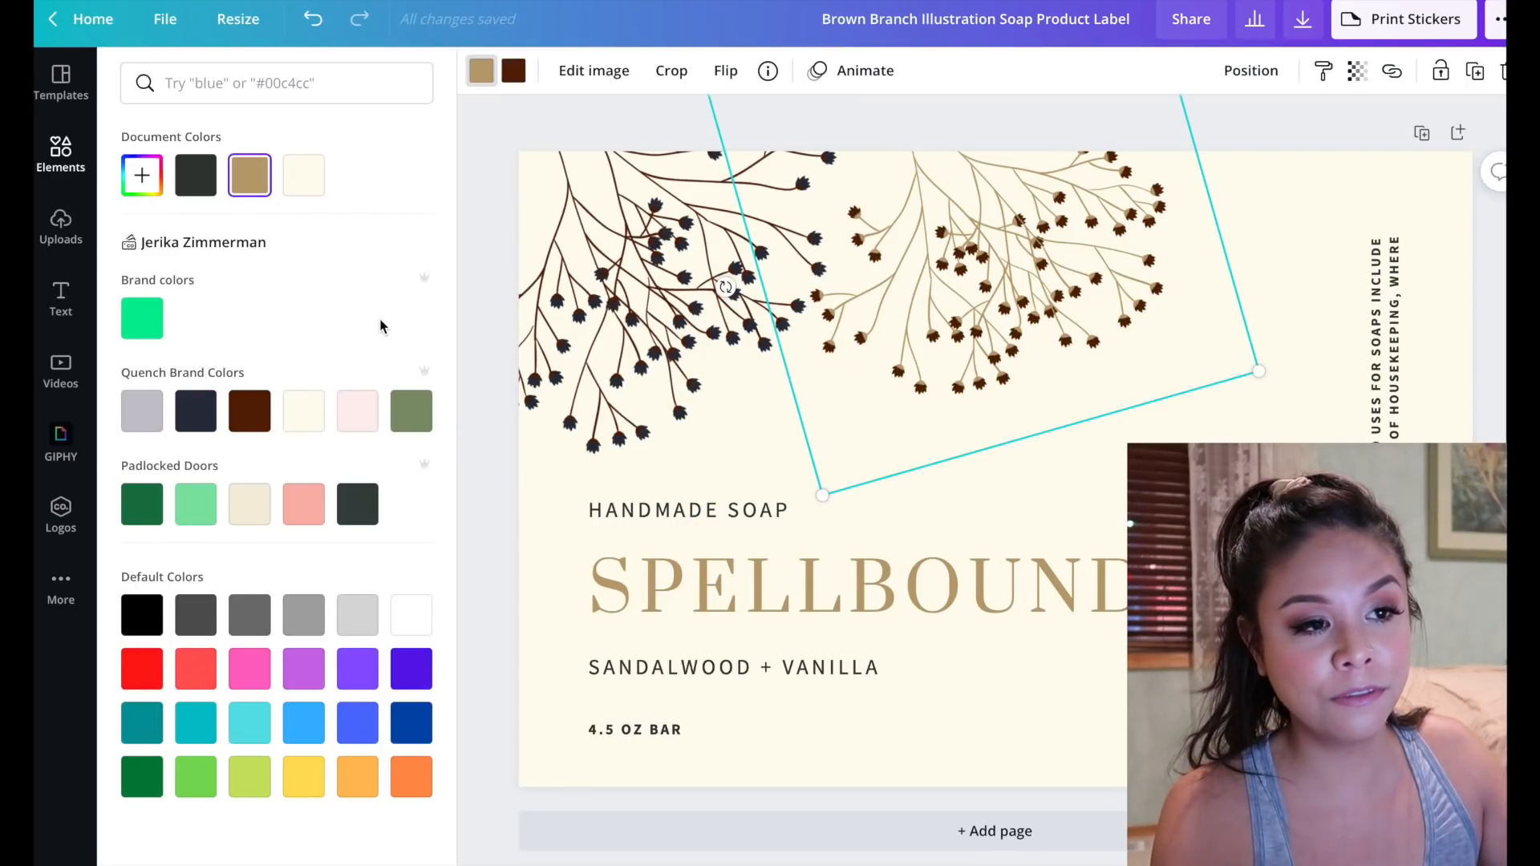
Undo the right branch's berry color change, then give it dark brown stems and light gray berries from the Quench Brand Colors palette
key(ctrl+z)
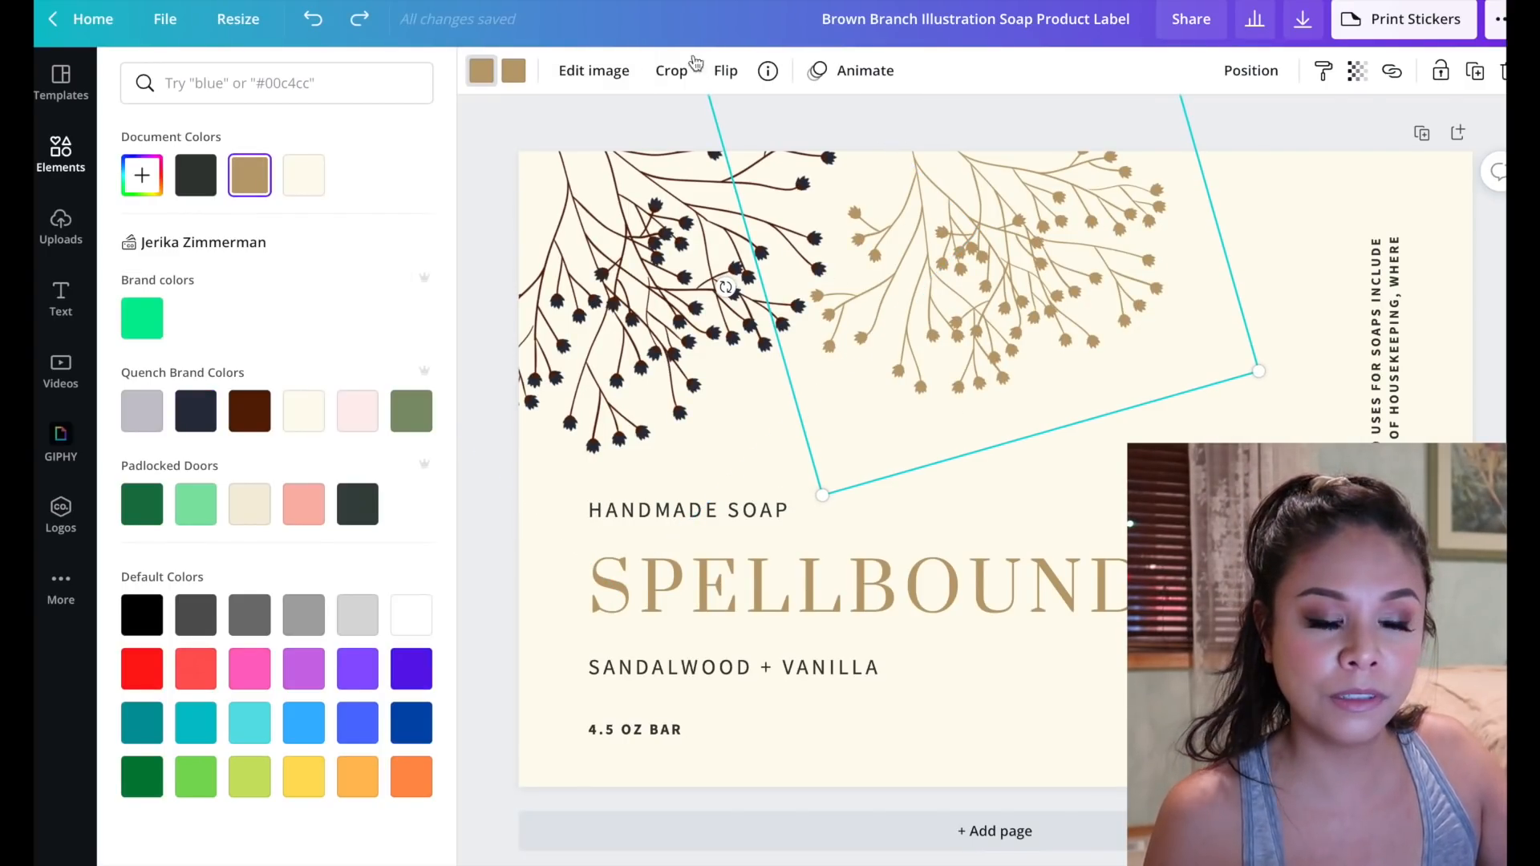
click(245, 412)
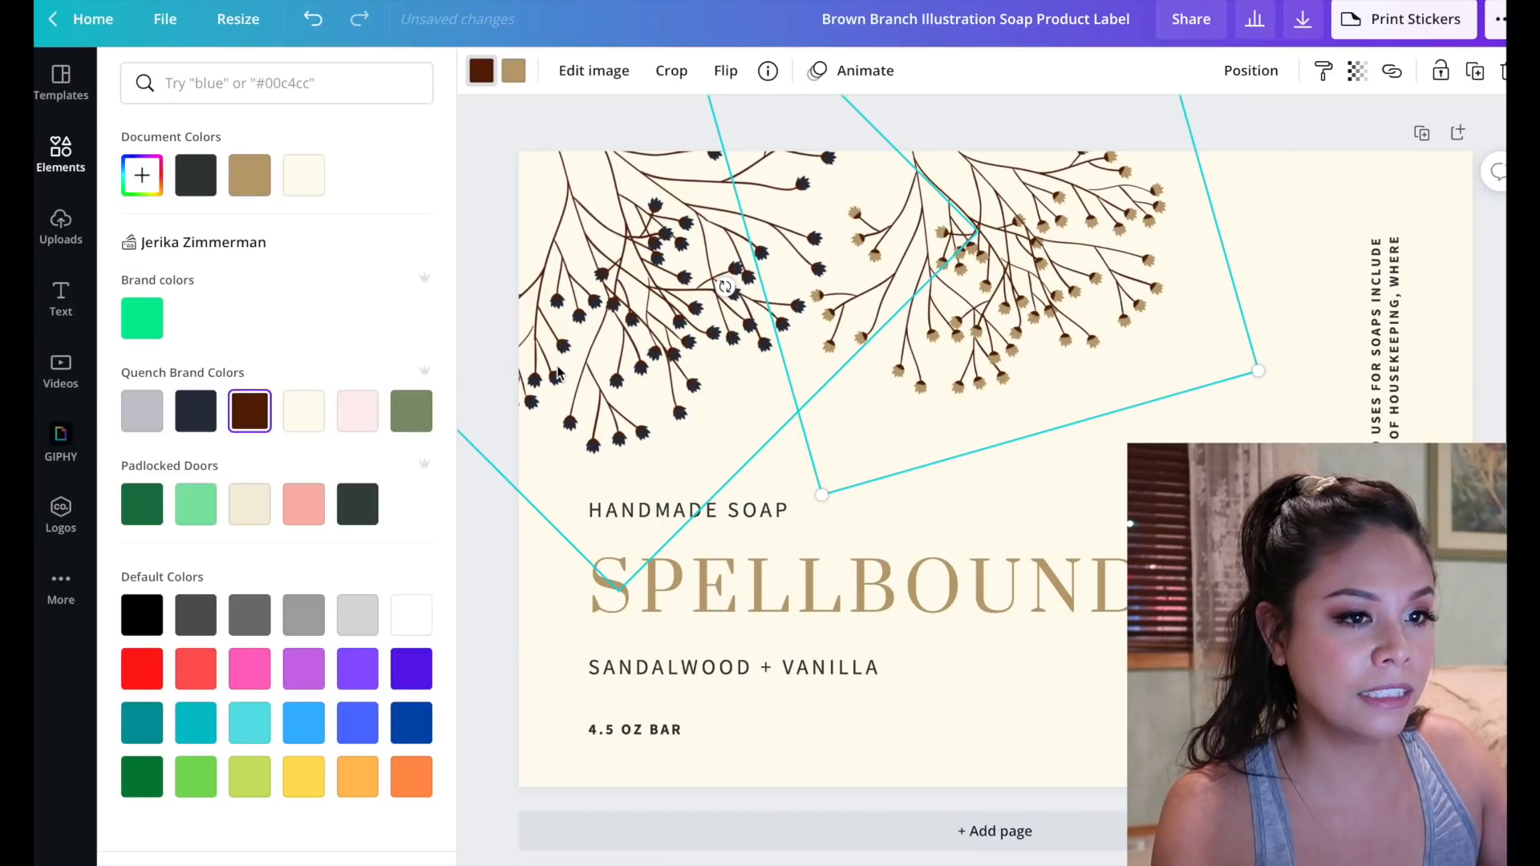
click(514, 70)
click(154, 416)
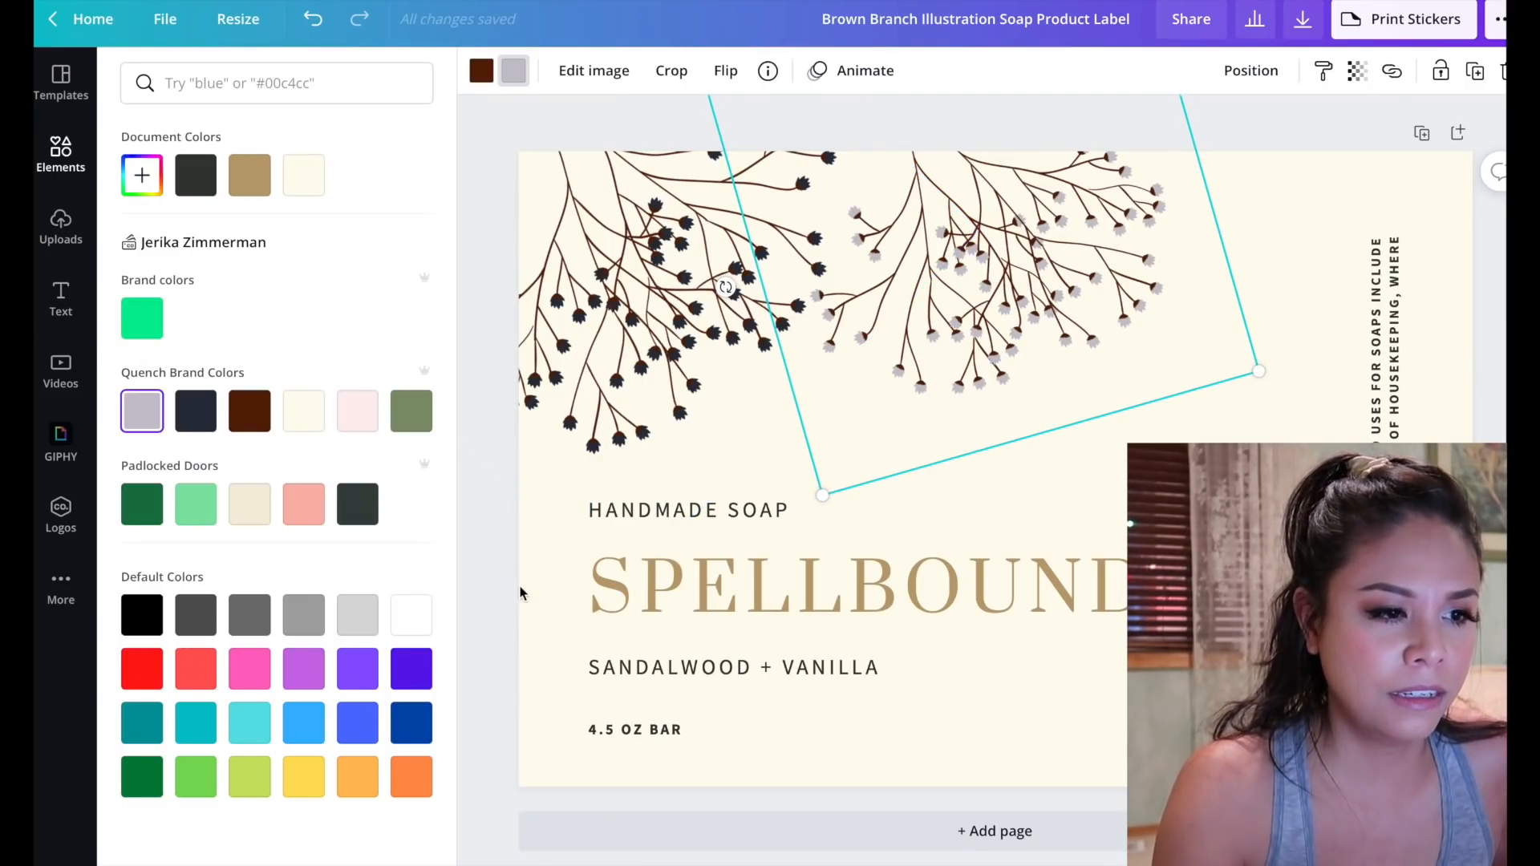
click(499, 595)
click(489, 576)
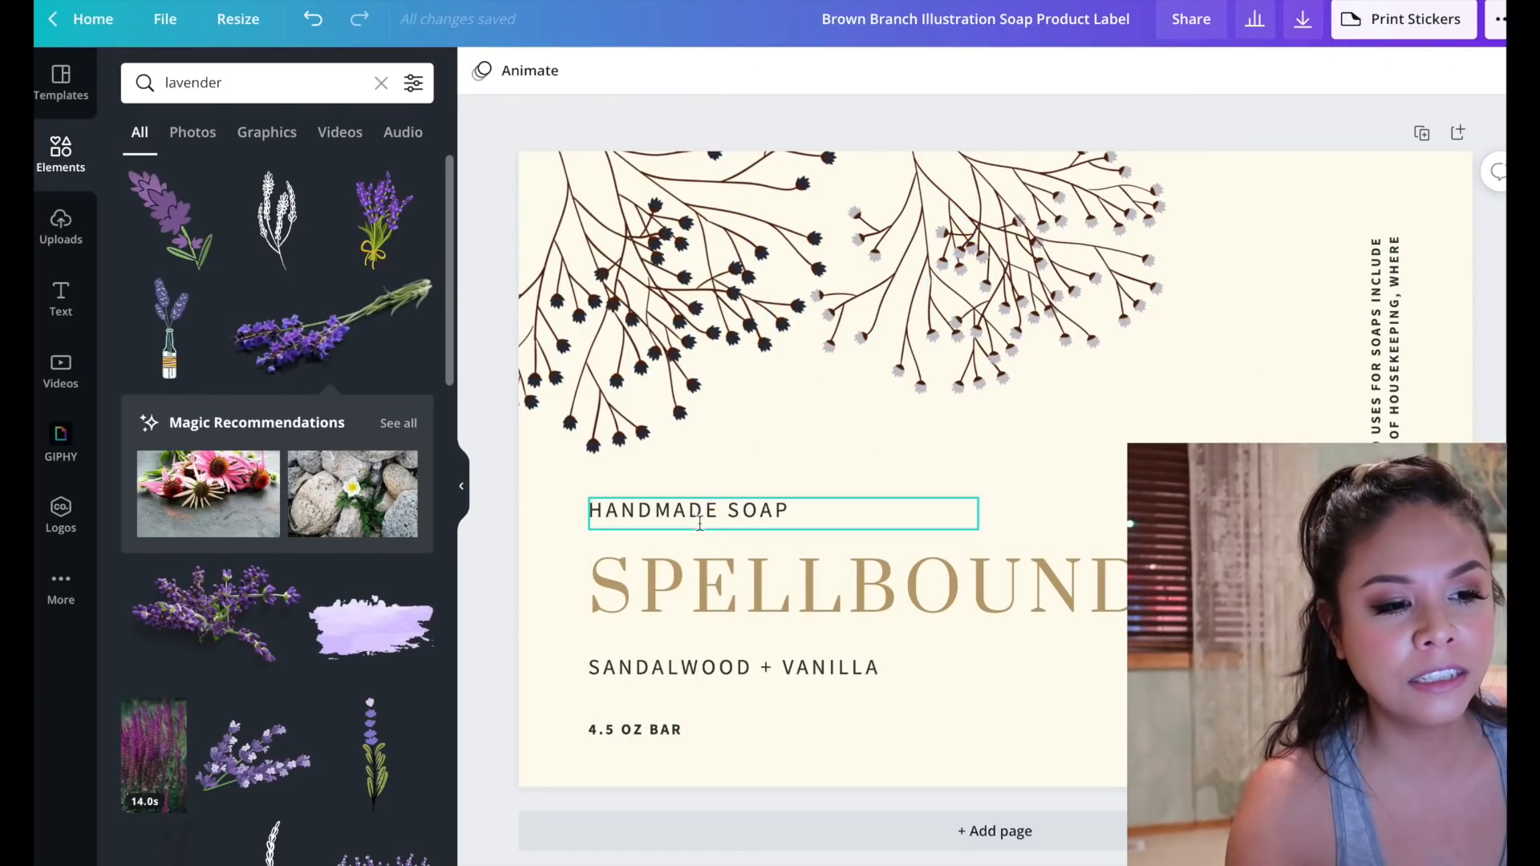
Delete the HANDMADE SOAP text and add the QUENCH logo from the brand logos to the label
click(760, 518)
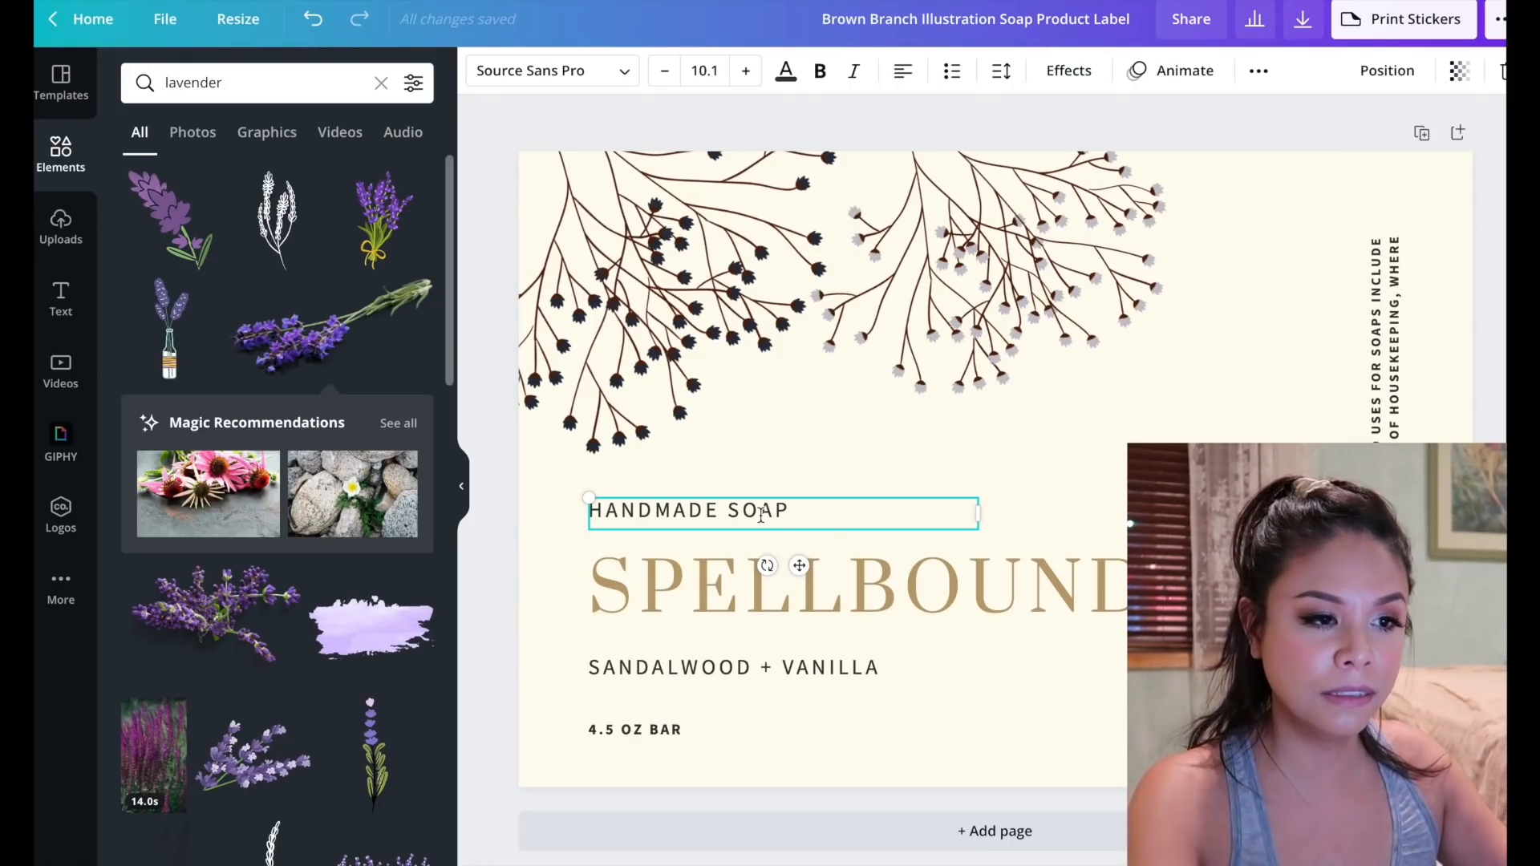
key(Delete)
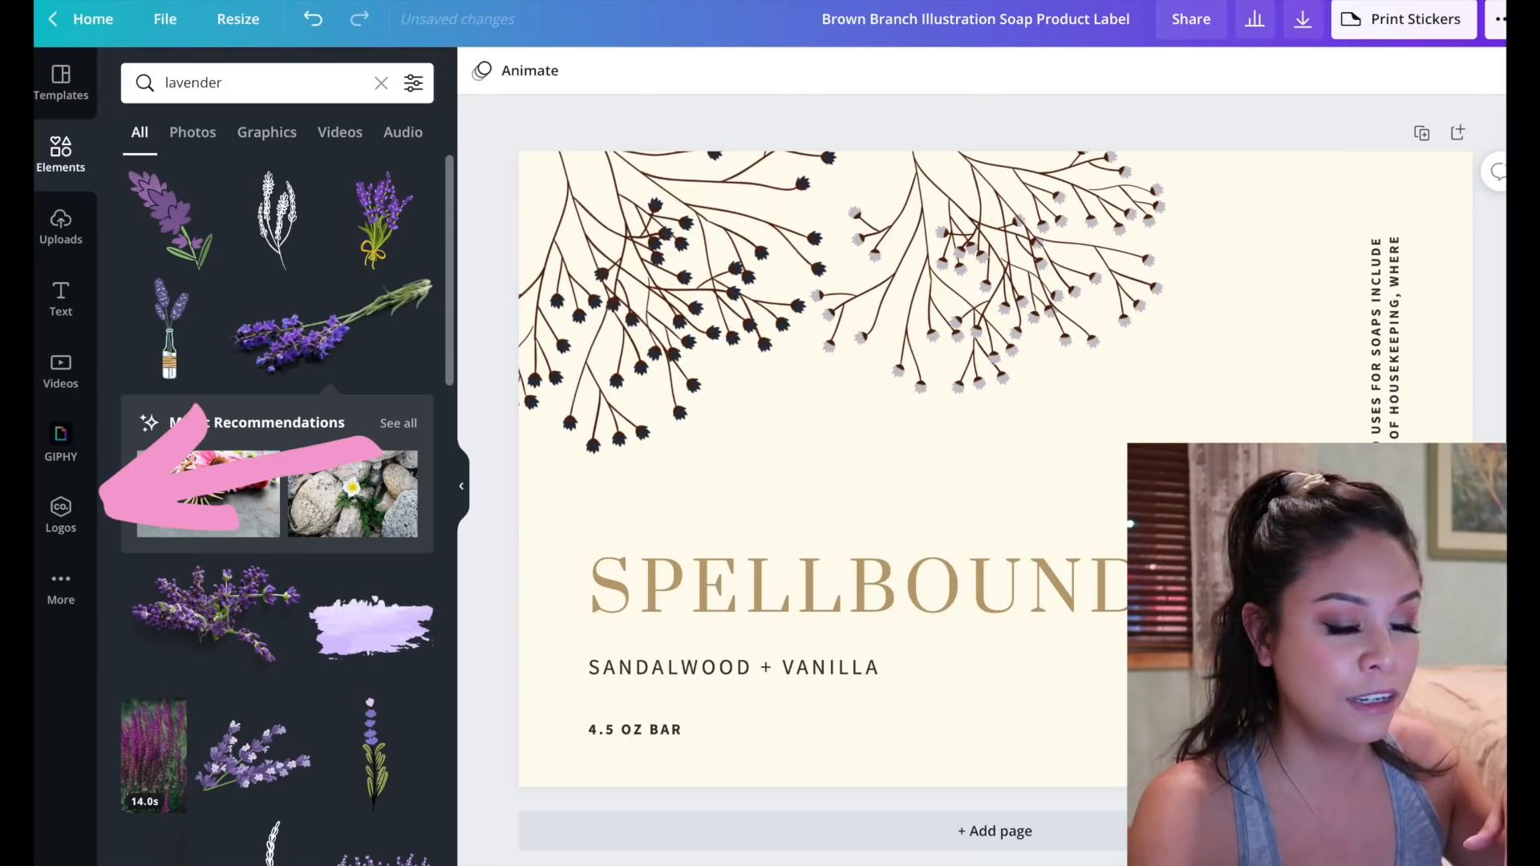
click(74, 530)
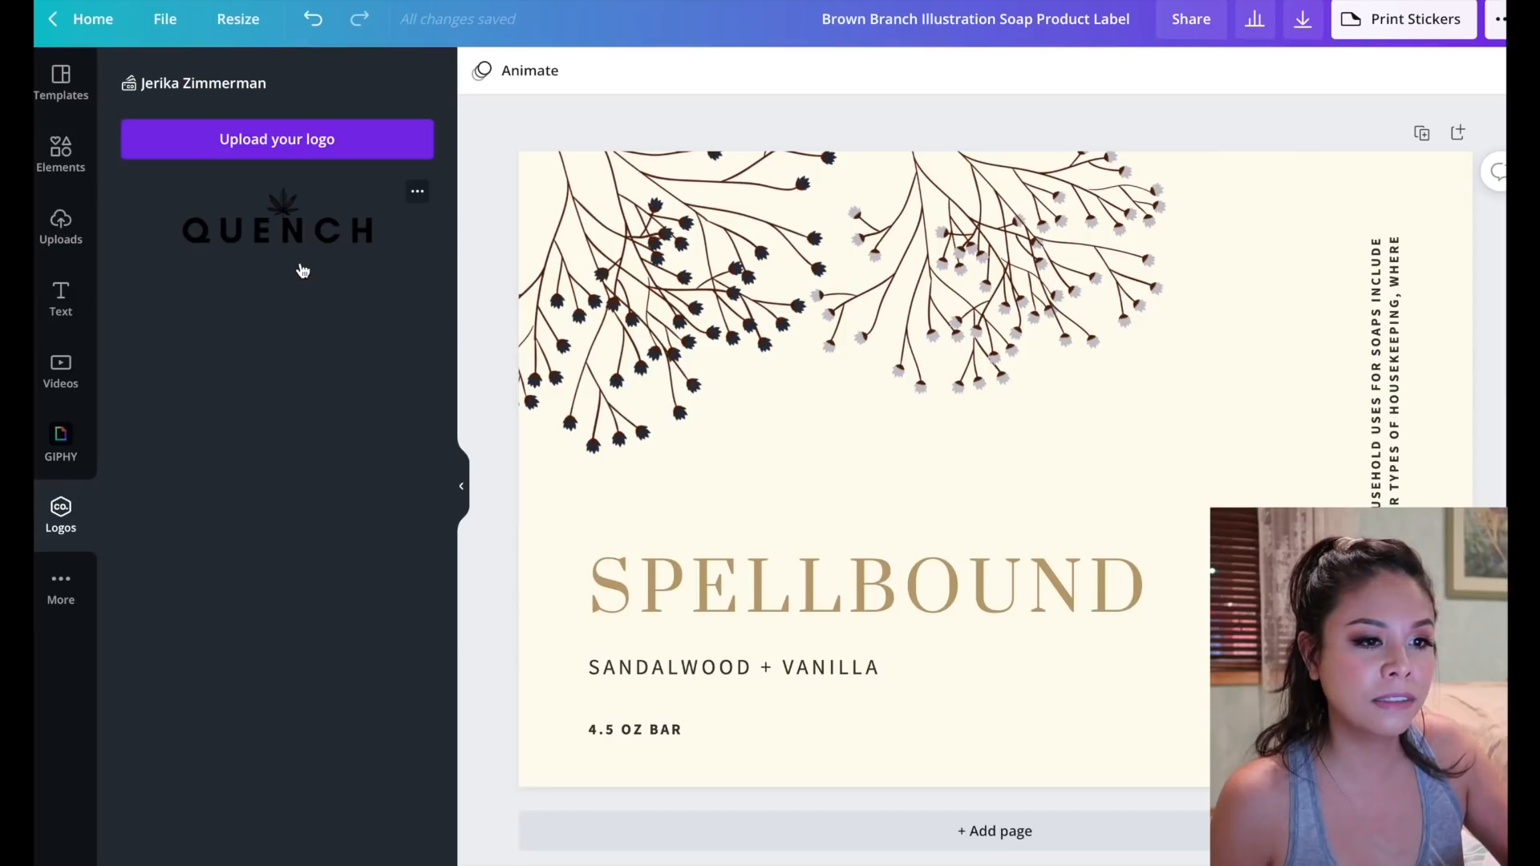
click(304, 233)
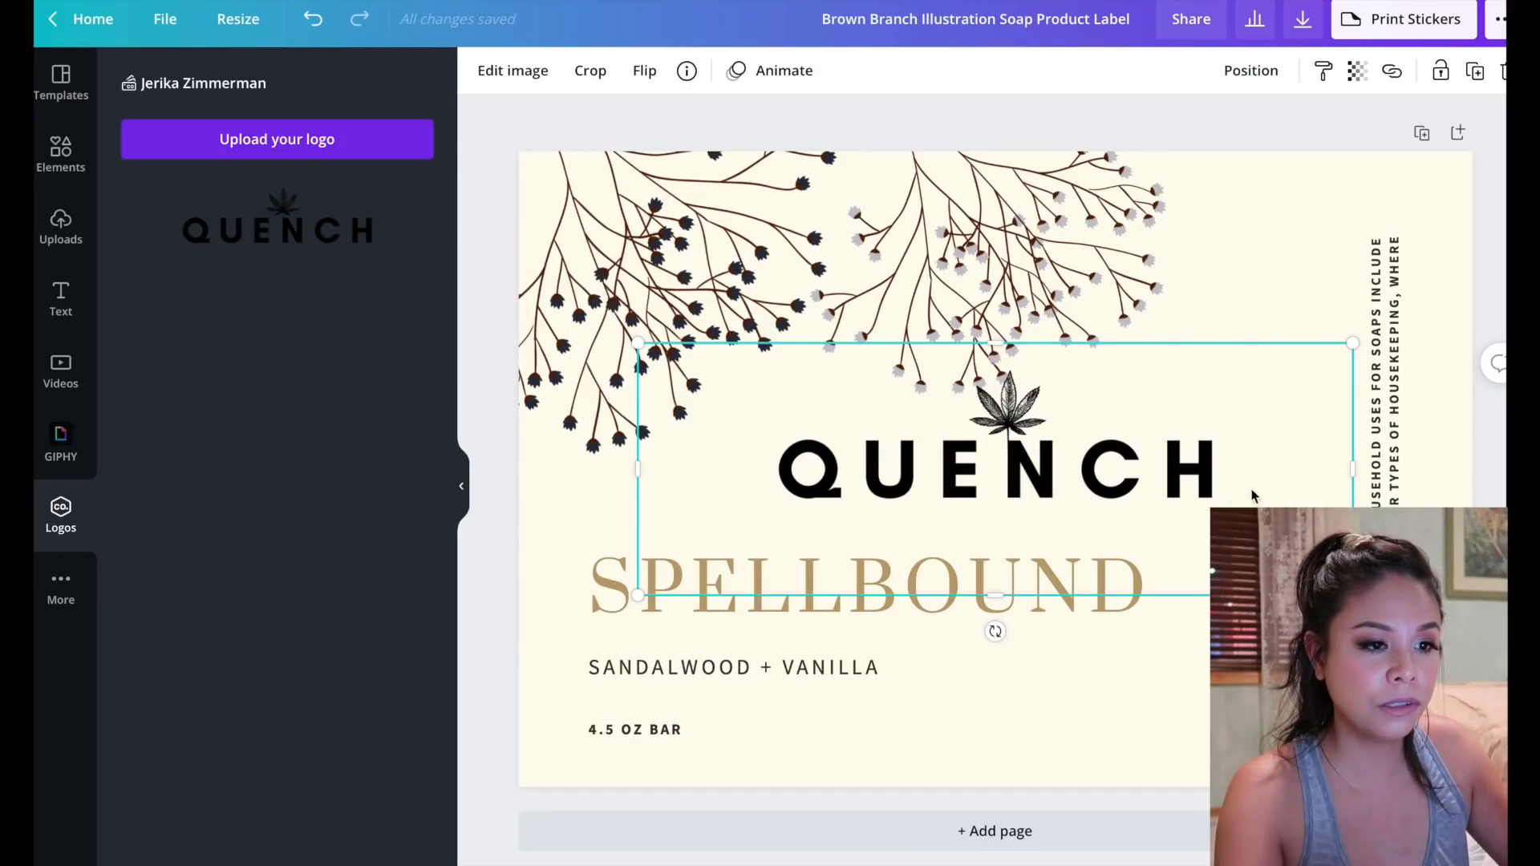
Crop the empty space at both sides of the QUENCH logo and place it directly above SPELLBOUND, aligned with the text's left edge
drag(1353, 469, 1281, 470)
drag(647, 468, 749, 467)
drag(1030, 489, 825, 518)
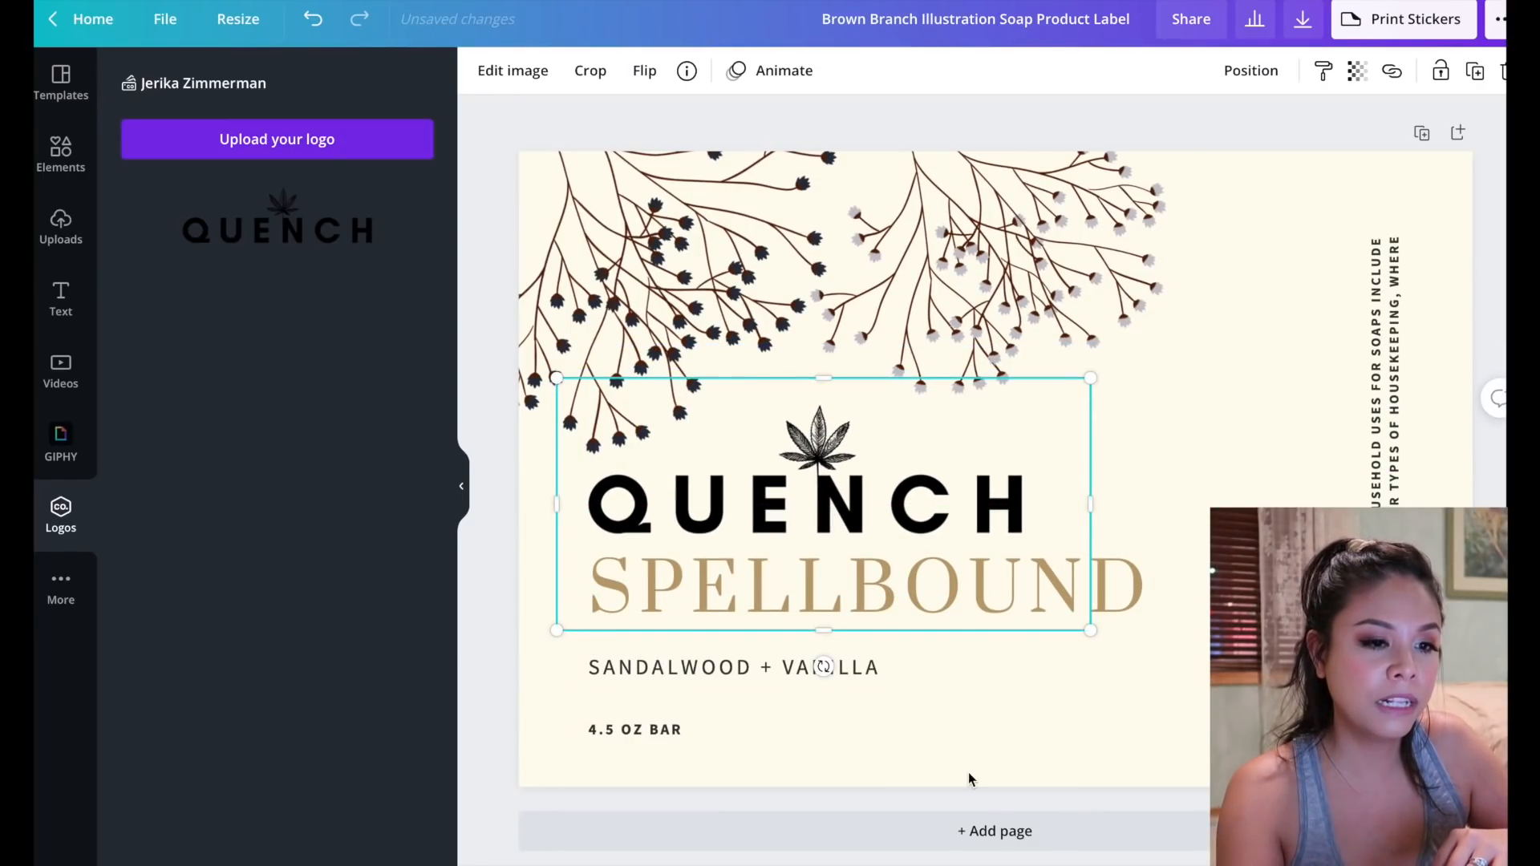
click(1059, 681)
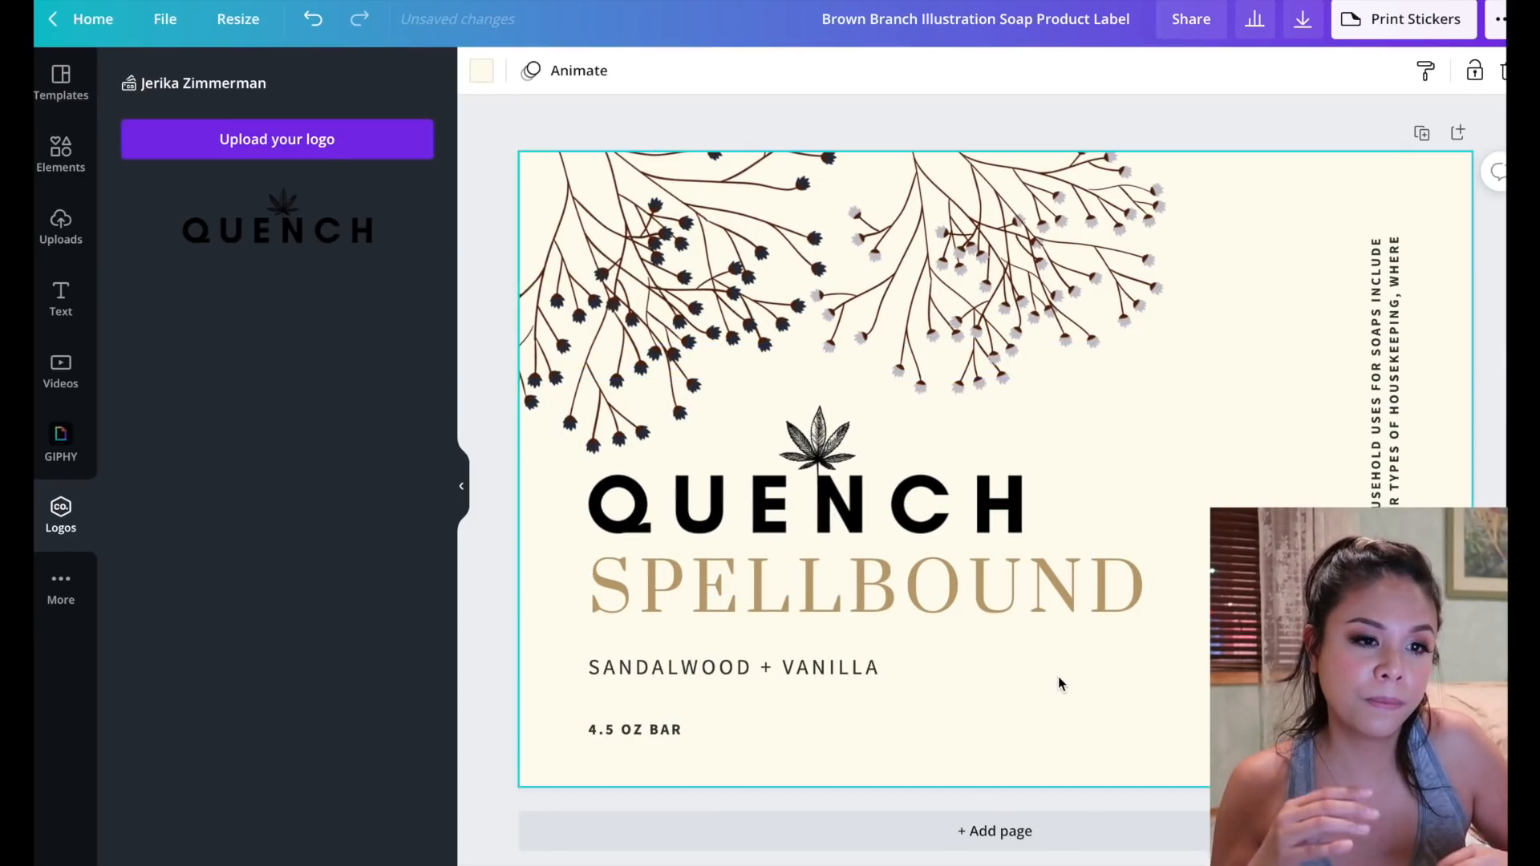
Set the SPELLBOUND heading to the brand font League Spartan and replace its text with GEORGIAN BAY
click(1105, 594)
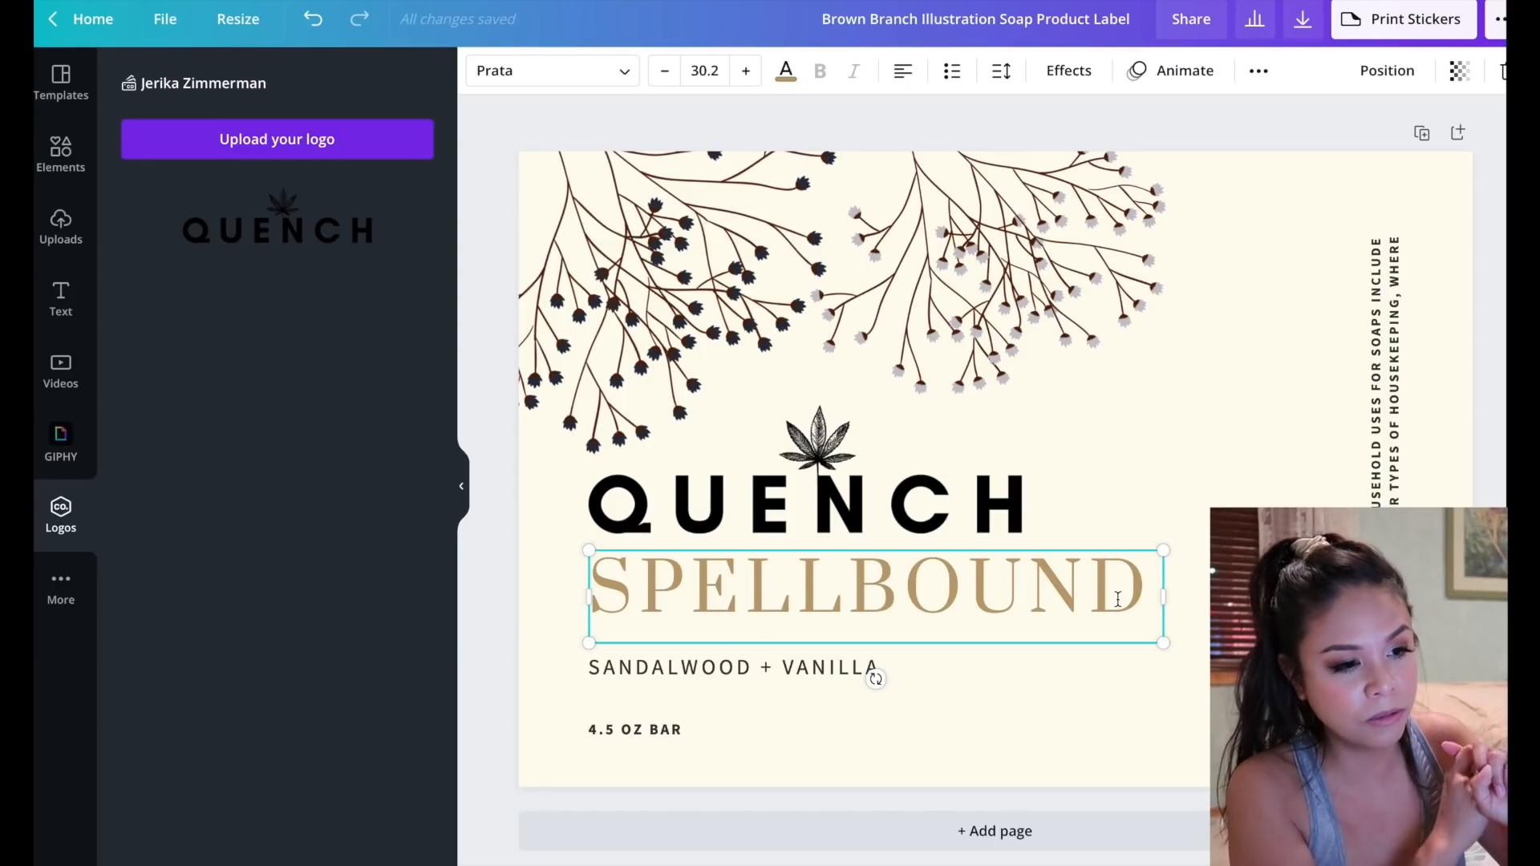
click(627, 72)
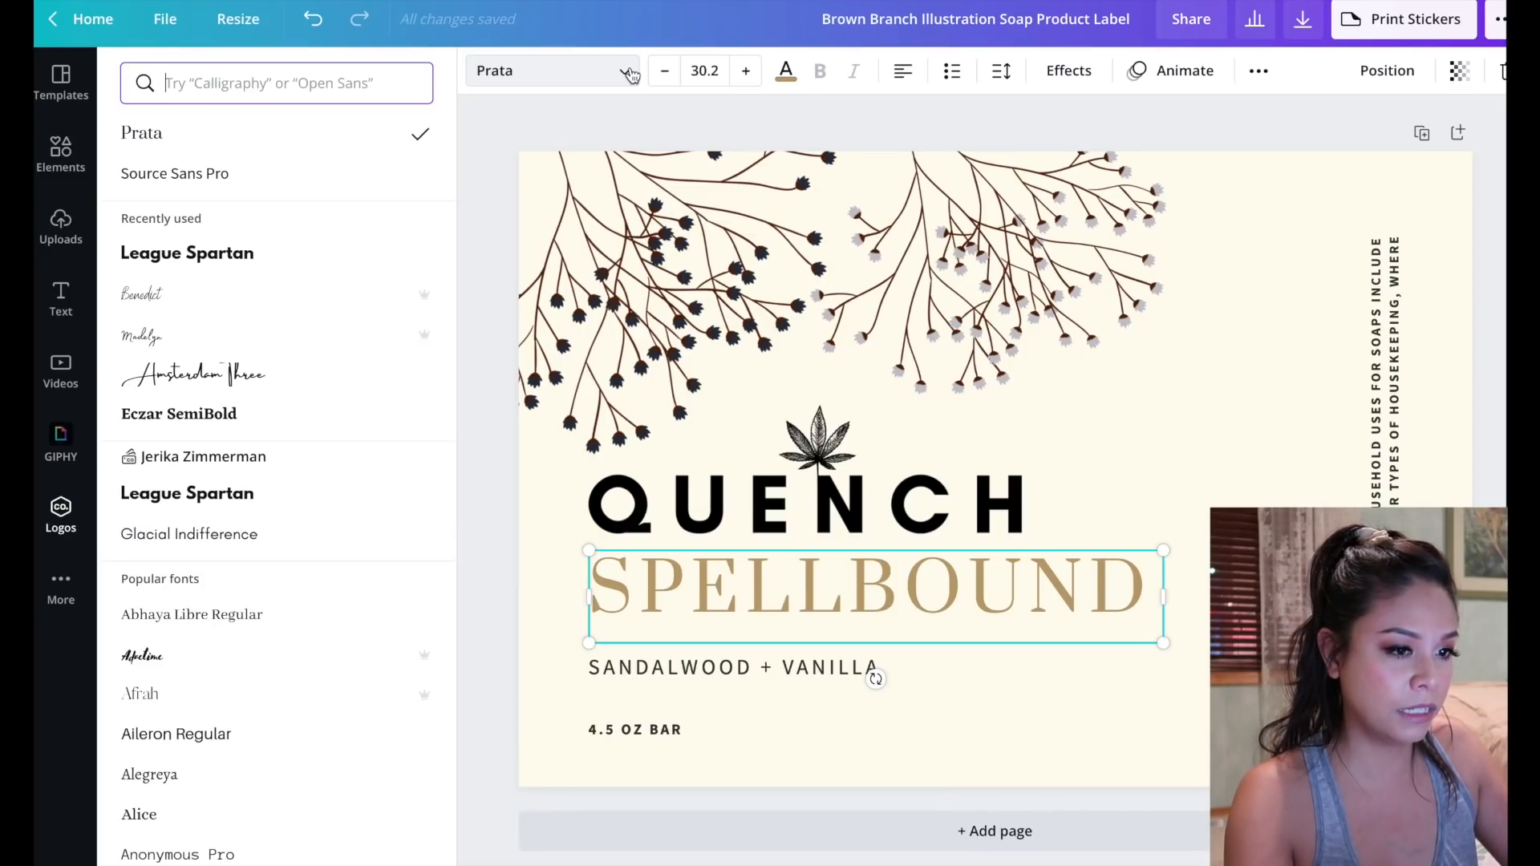
click(201, 503)
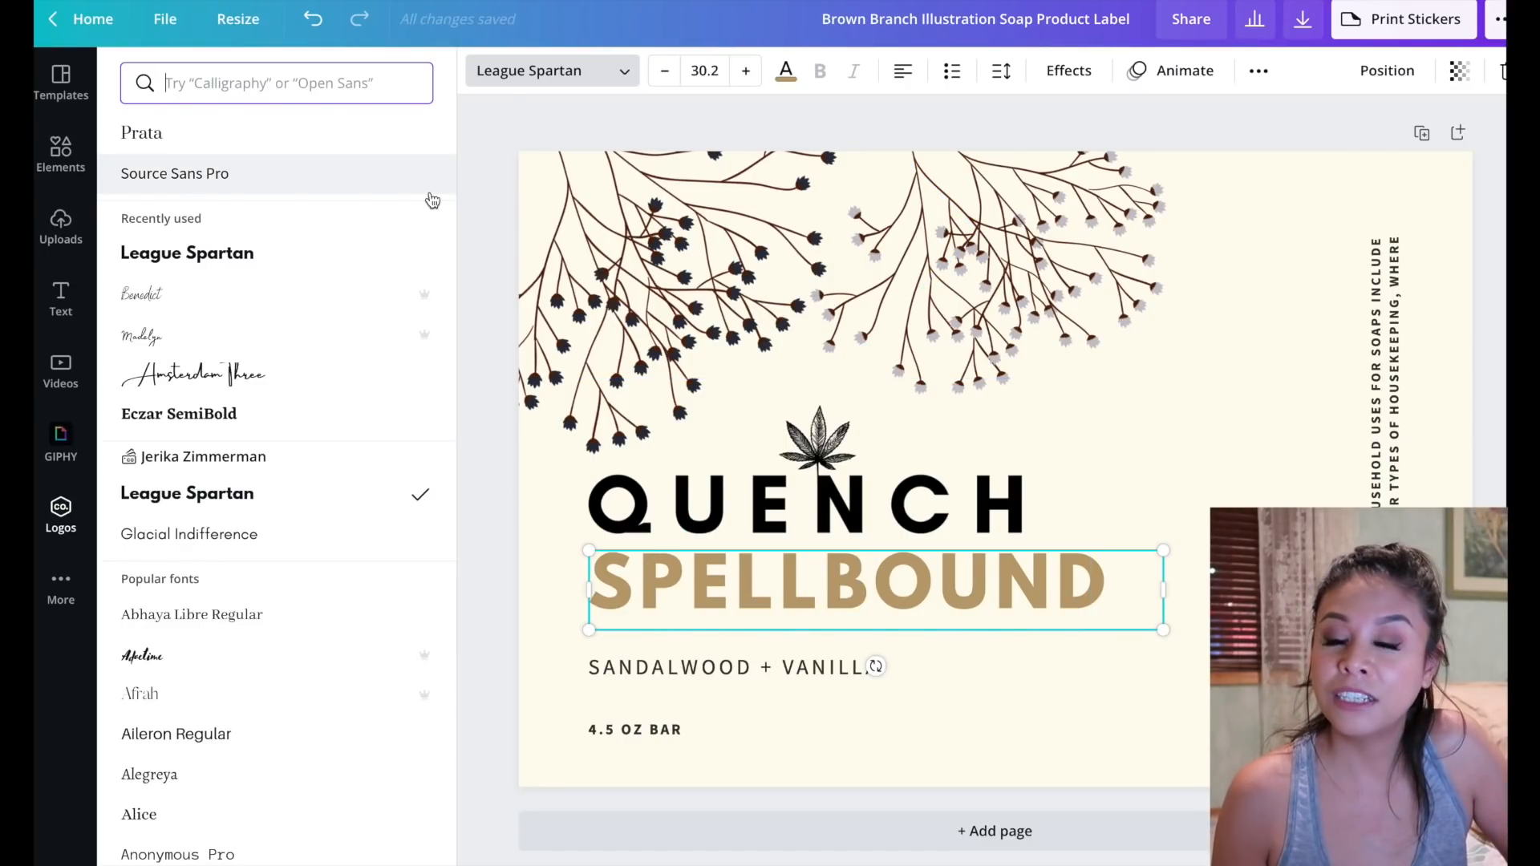
click(1069, 603)
click(1075, 602)
double_click(1094, 586)
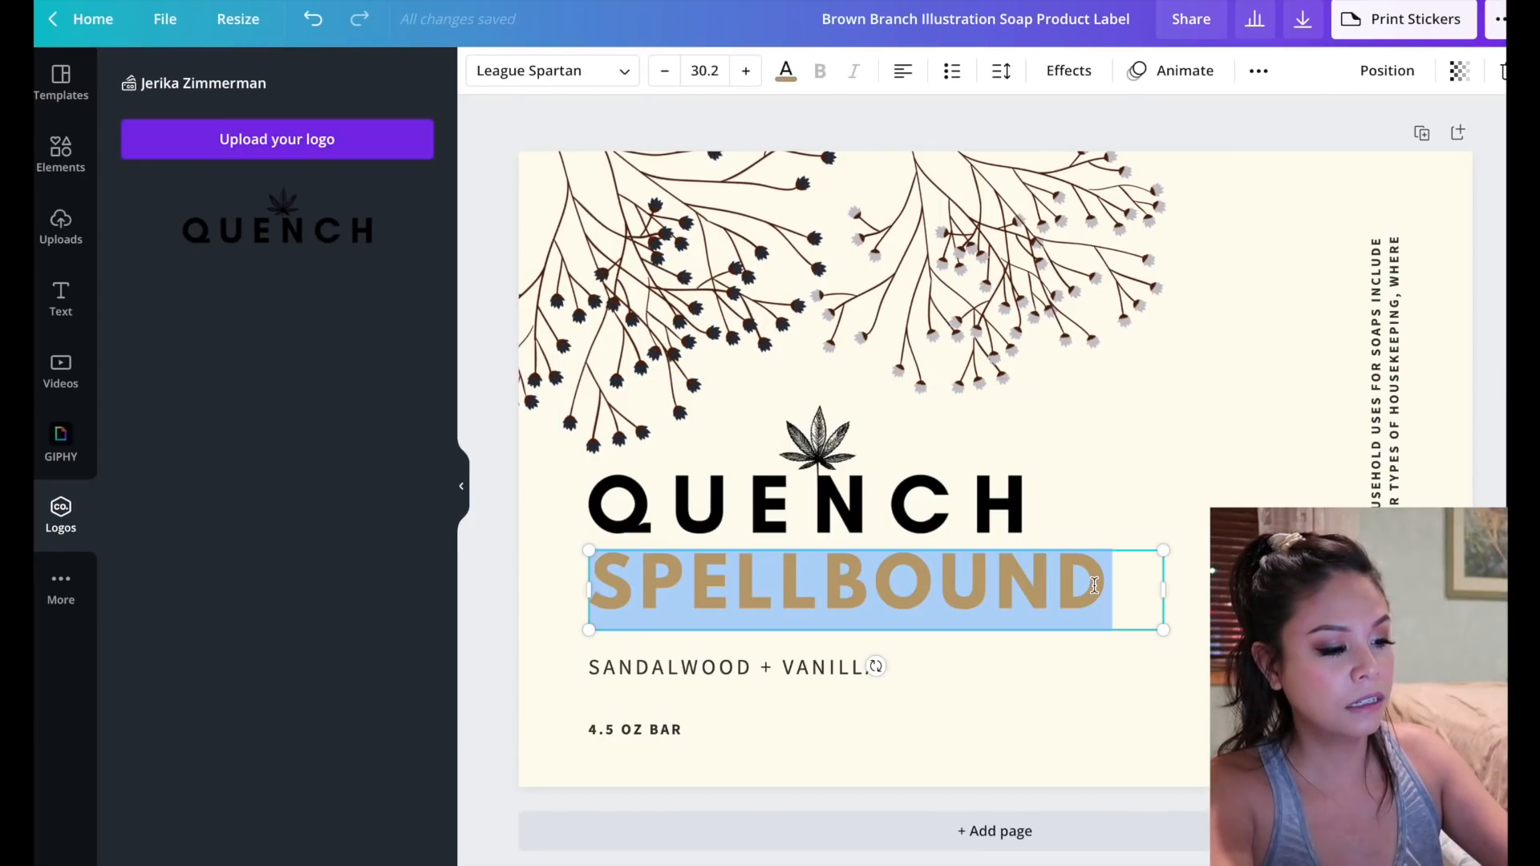
text(GEORGIAN BAY)
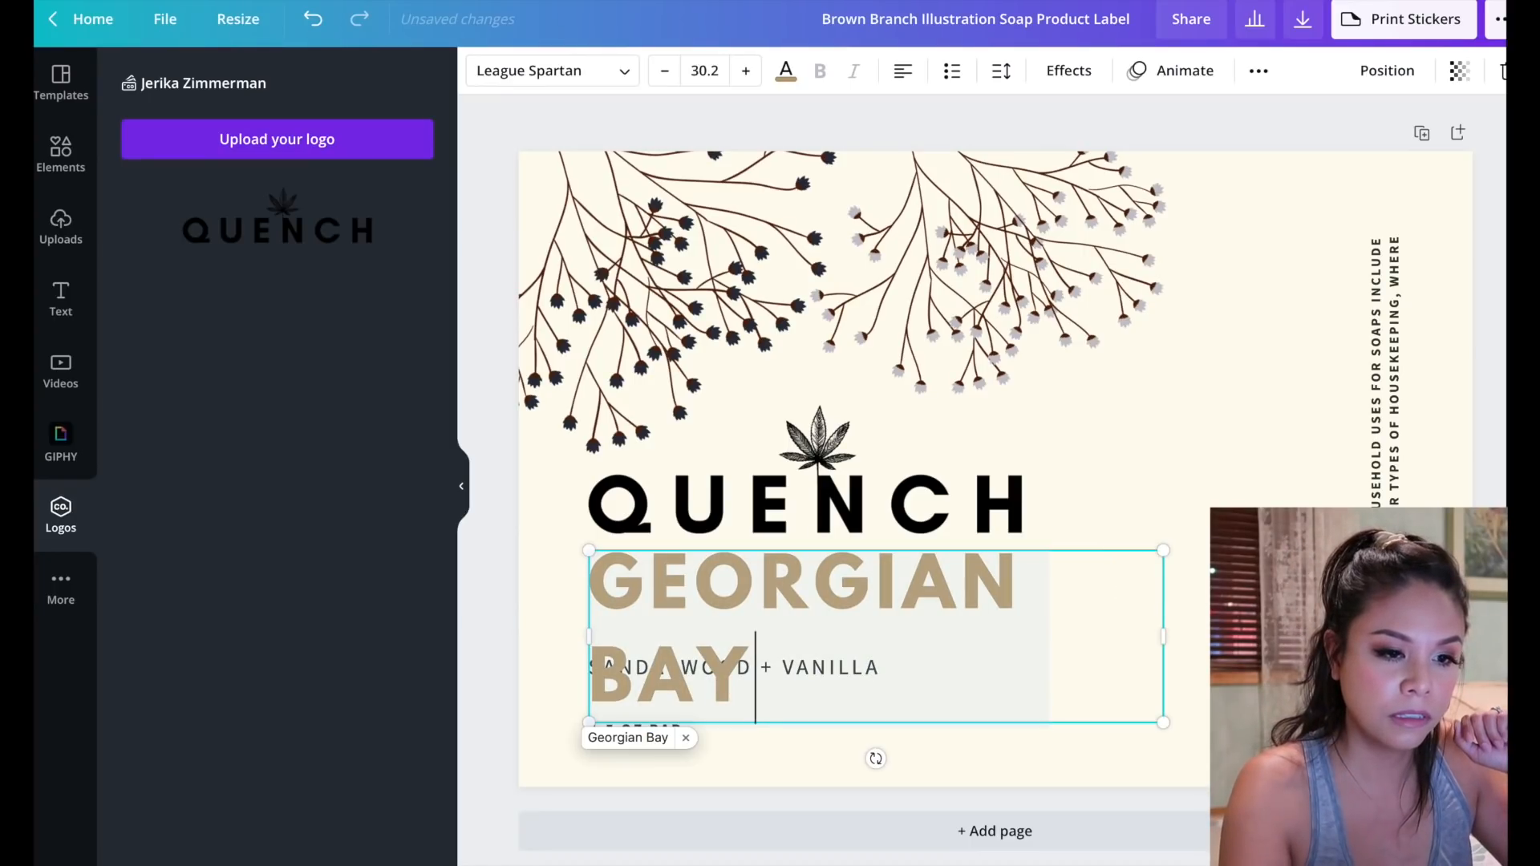
Scale the GEORGIAN BAY heading down to size 21.1 on one line, about as wide as the logo, and center it below the logo
drag(1165, 637, 1036, 633)
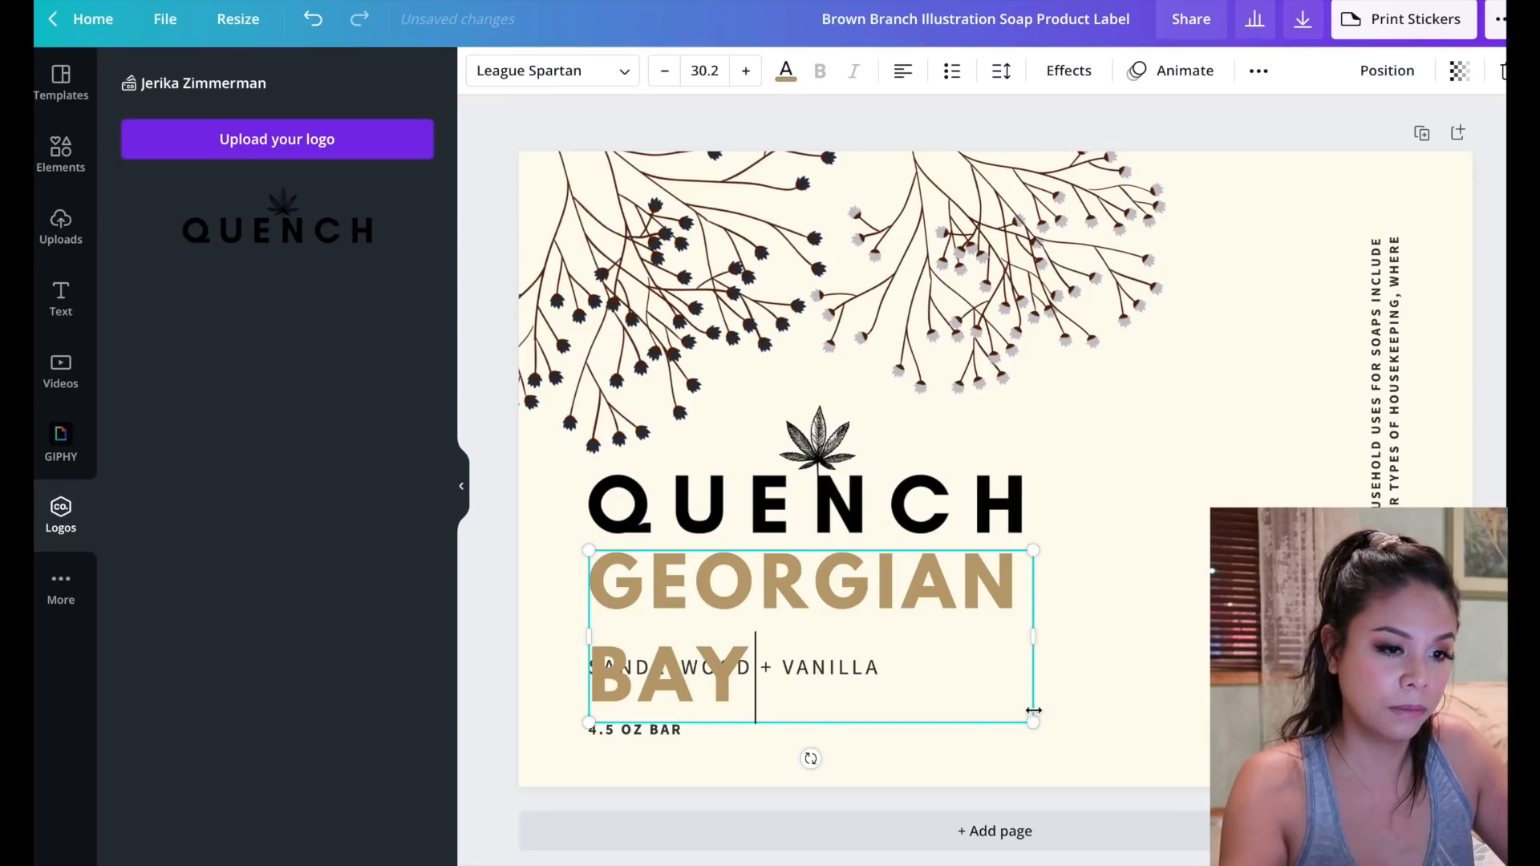
drag(1033, 723, 915, 676)
drag(915, 604, 1041, 608)
drag(833, 640, 837, 664)
Color the GEORGIAN BAY heading with the black taken from the logo's photo colors
click(986, 618)
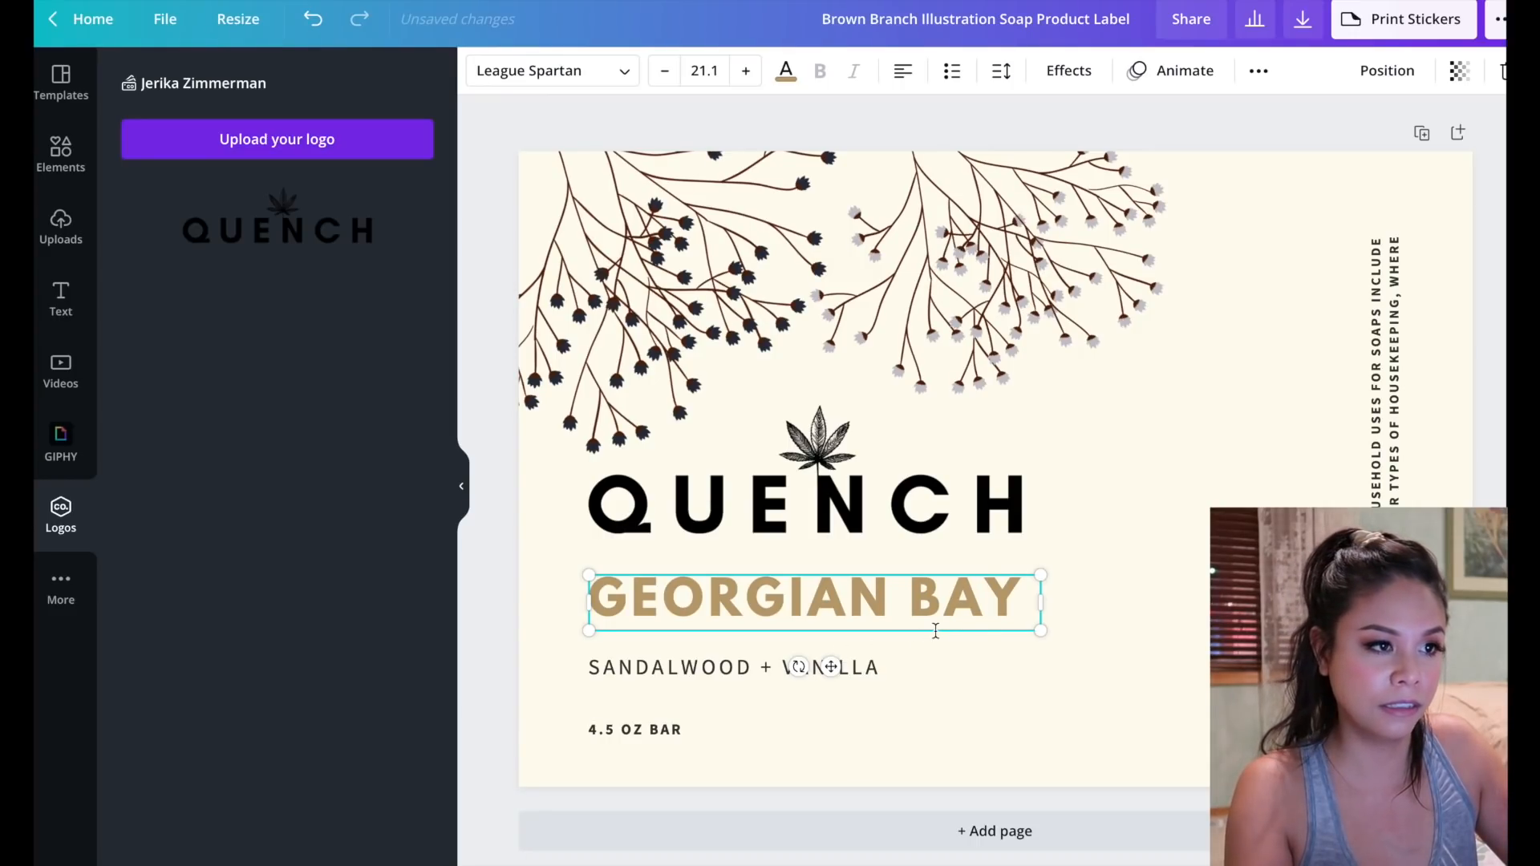
click(787, 70)
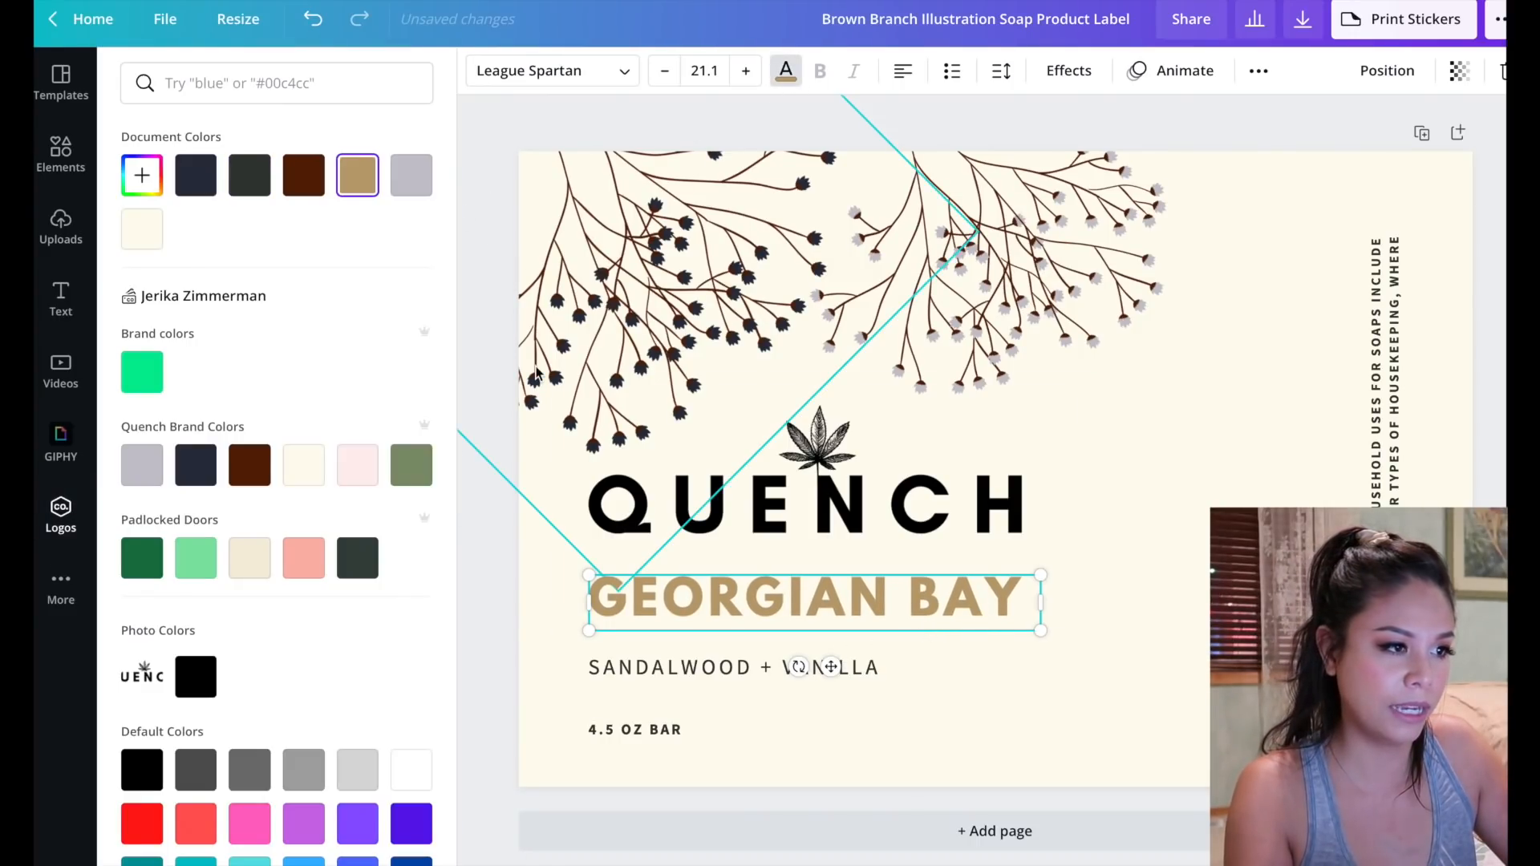
click(193, 674)
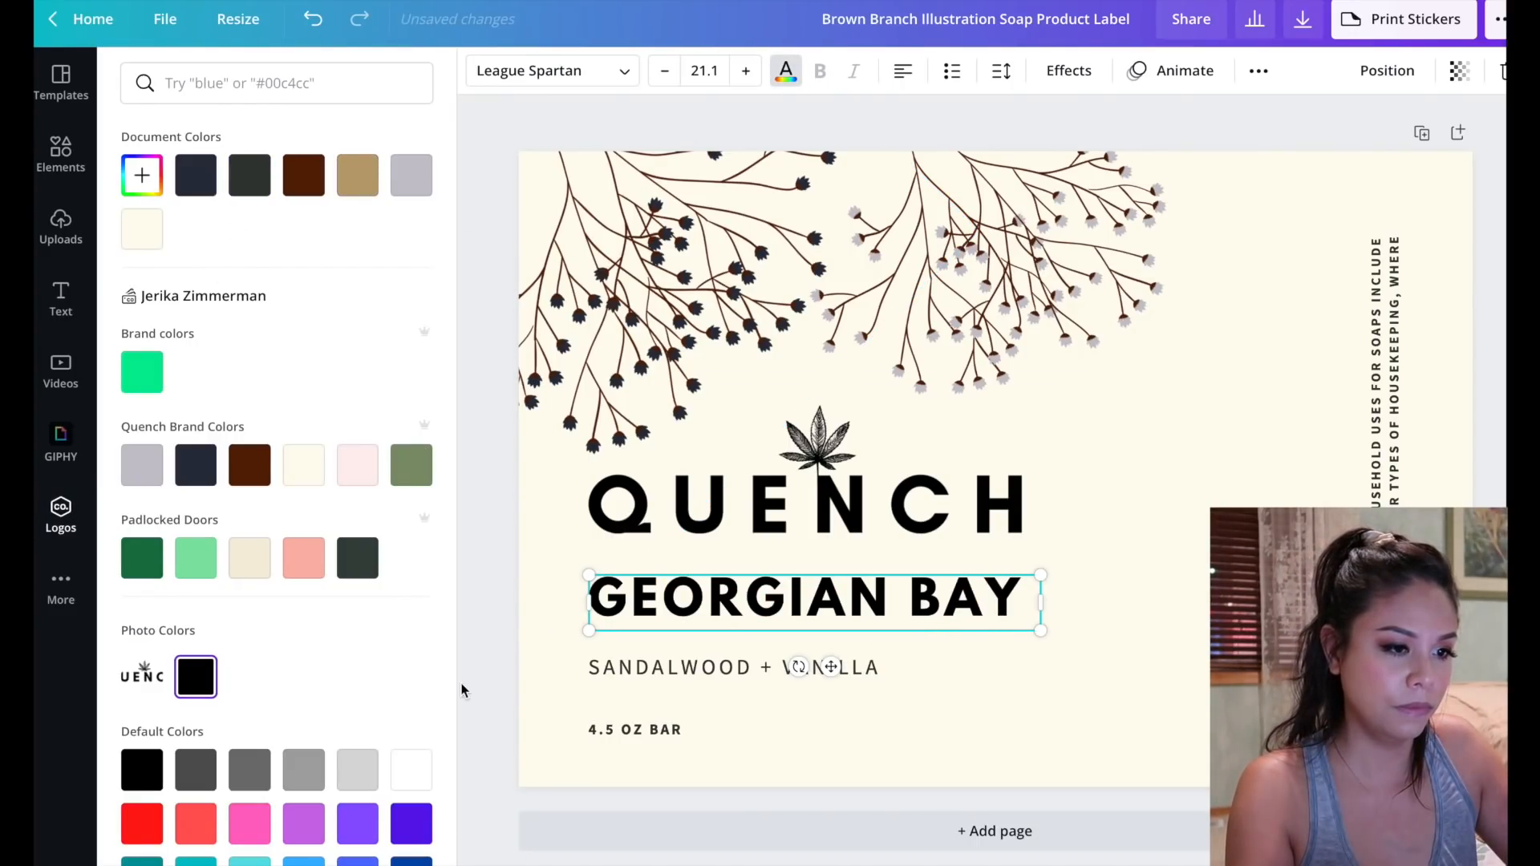
click(483, 642)
Replace the SANDALWOOD + VANILLA scent line with DRIFTWOOD + LAKE MISTS
click(615, 673)
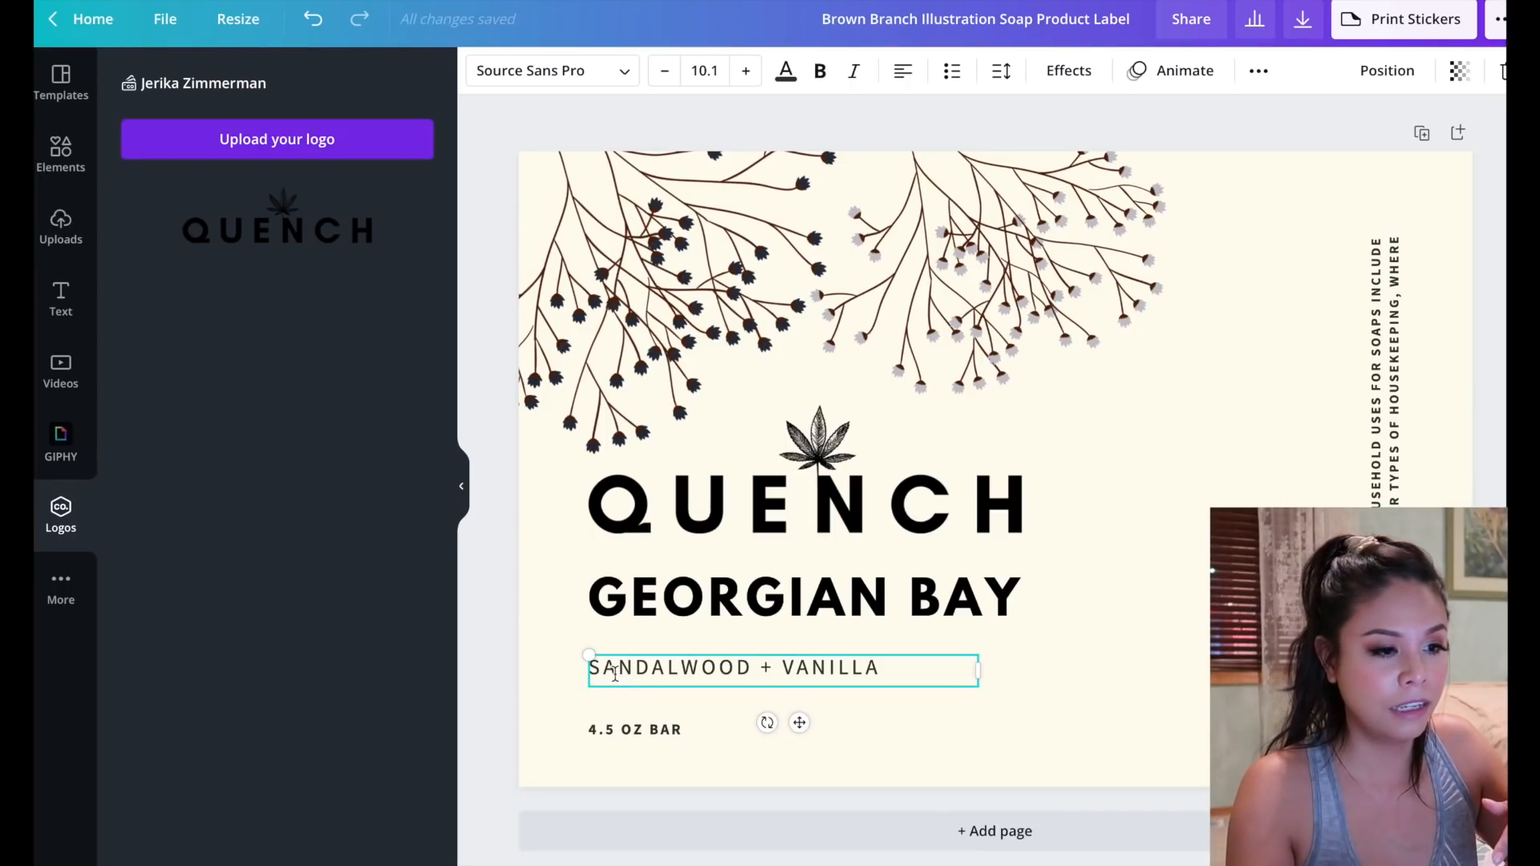
triple_click(686, 674)
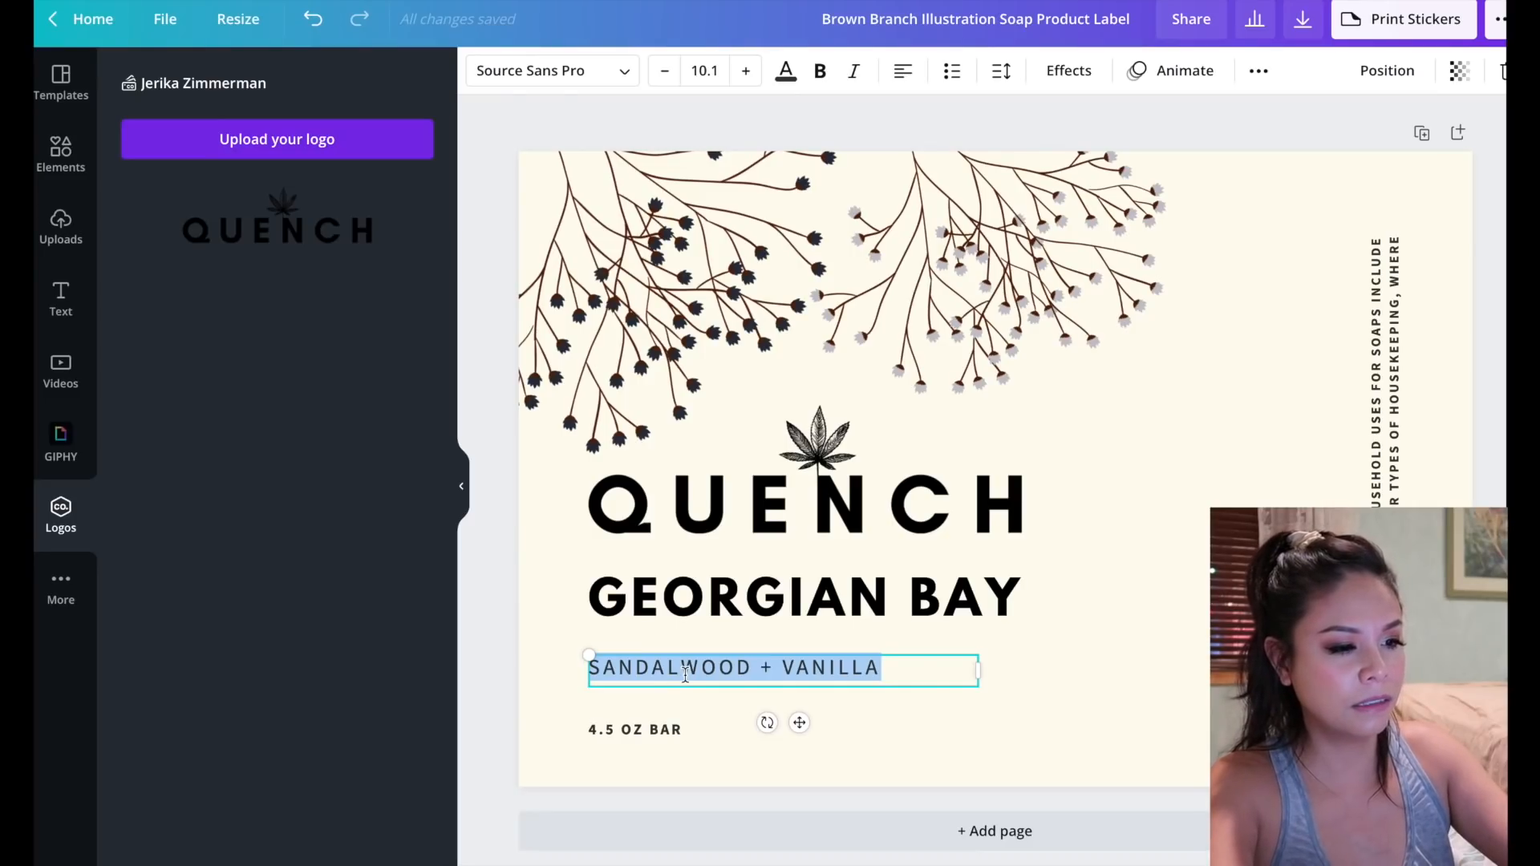
text(DRIFT)
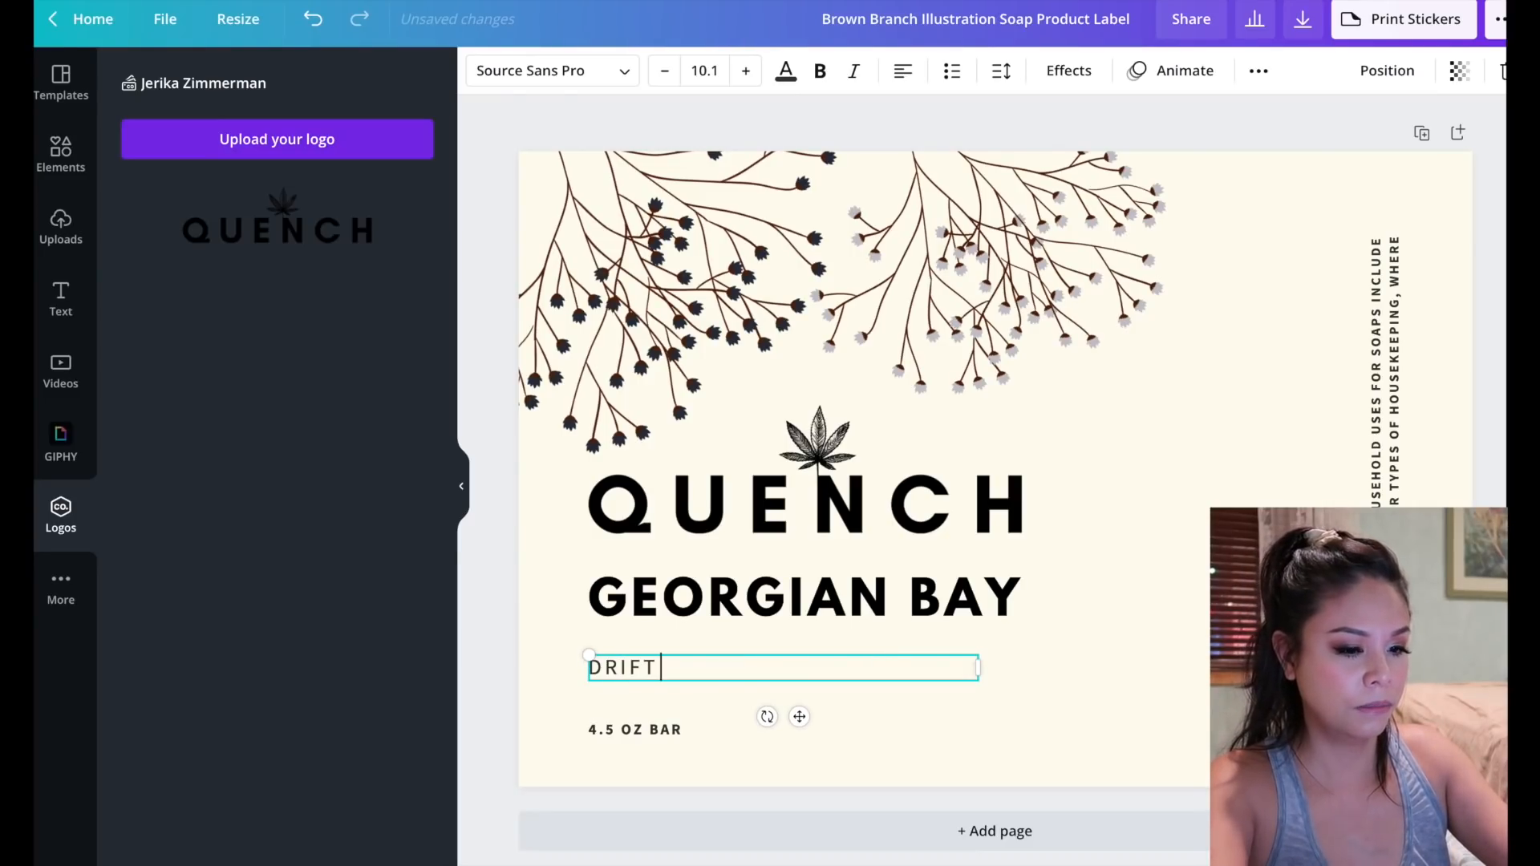
text(WOOD + )
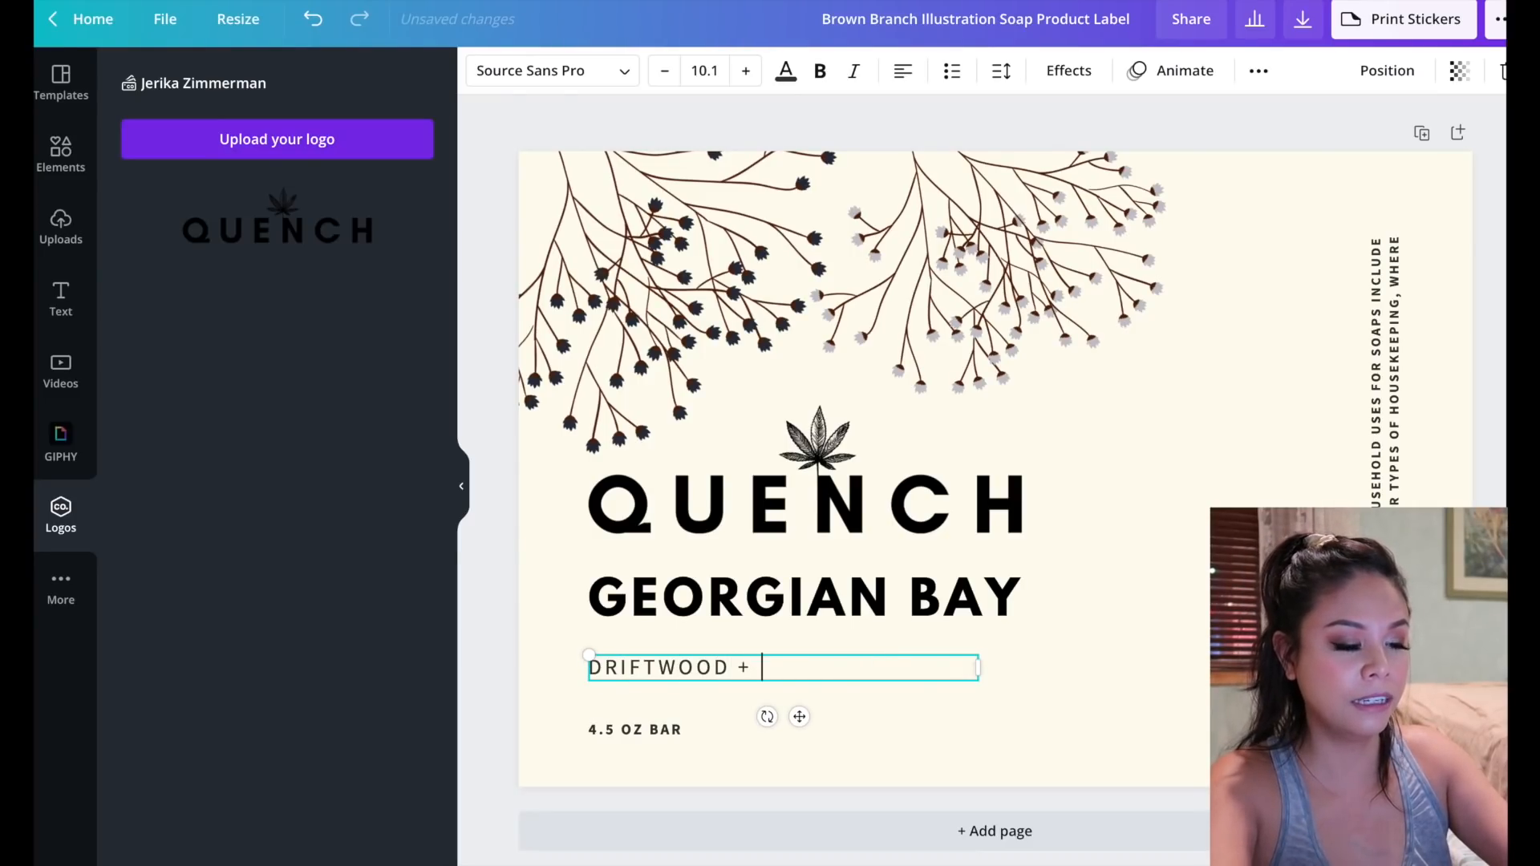
text(LAKE MISTS)
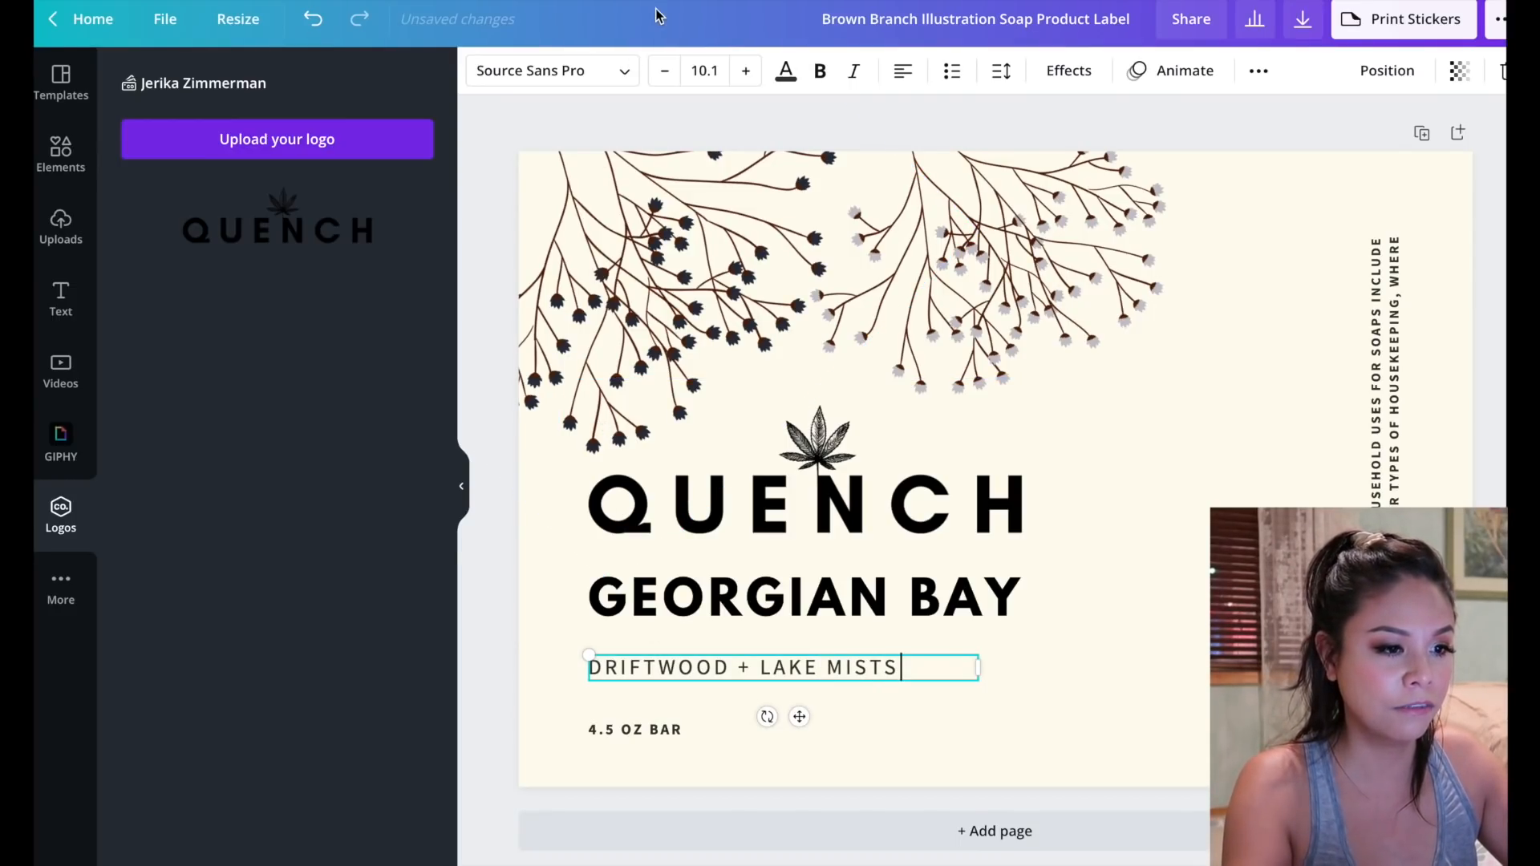
Apply the brand font Glacial Indifference to the scent line, the 4.5 OZ BAR text and the vertical text about household uses
click(627, 71)
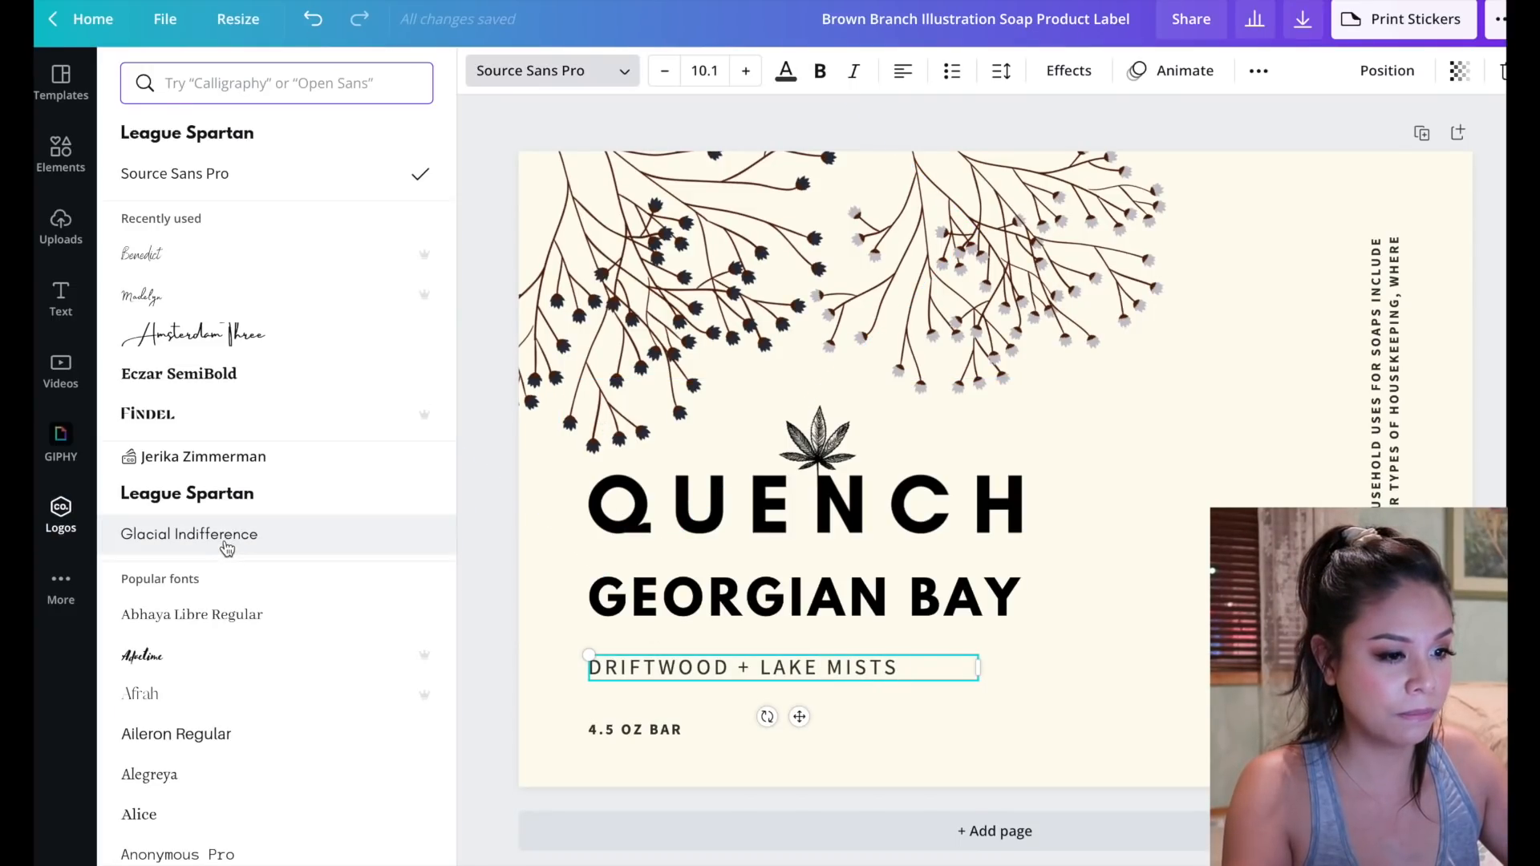
click(218, 536)
click(683, 727)
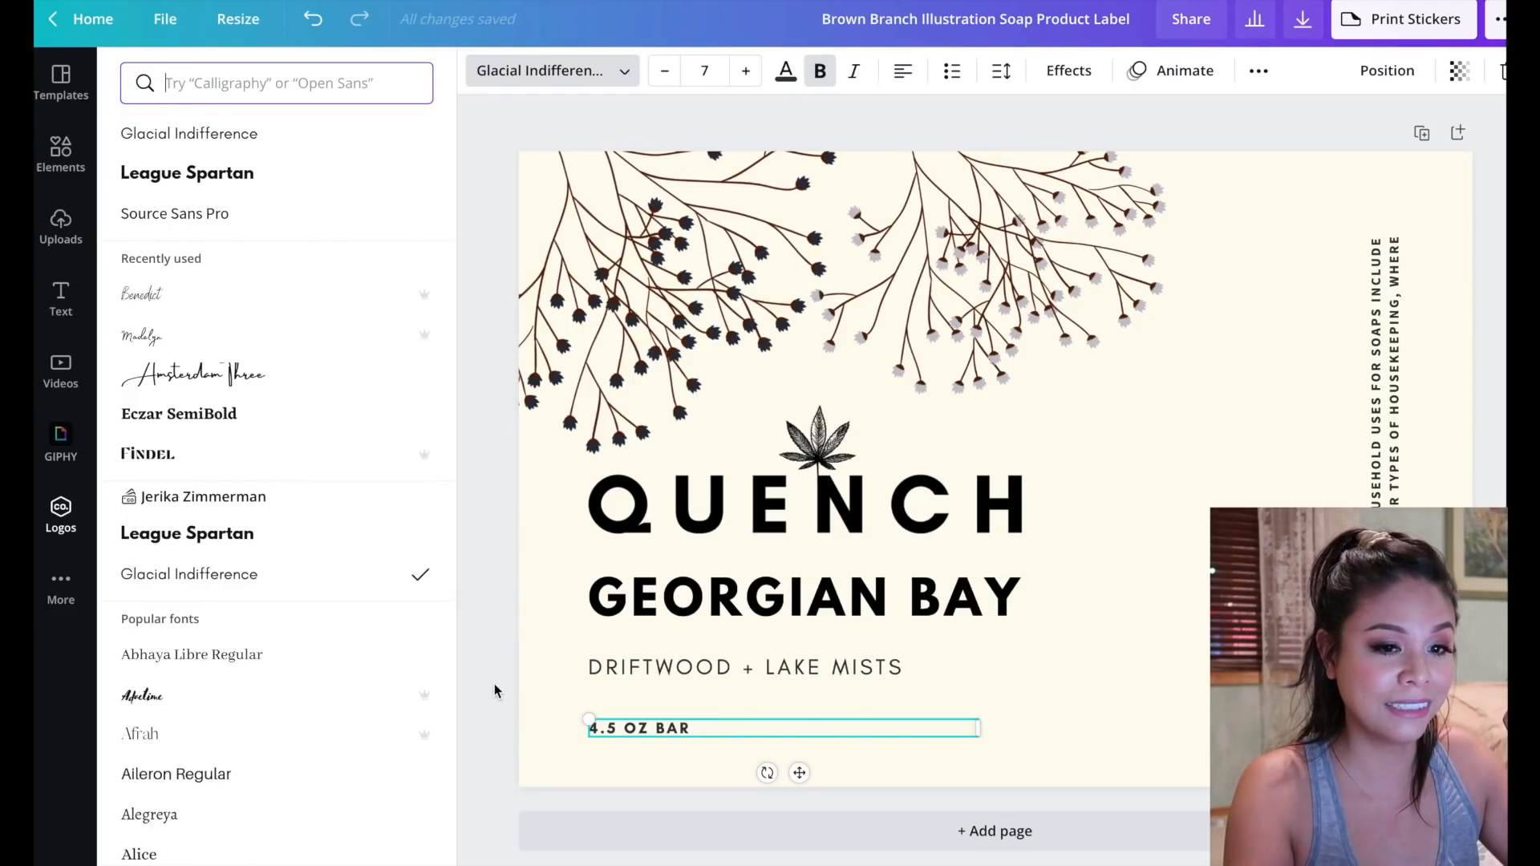
click(1395, 361)
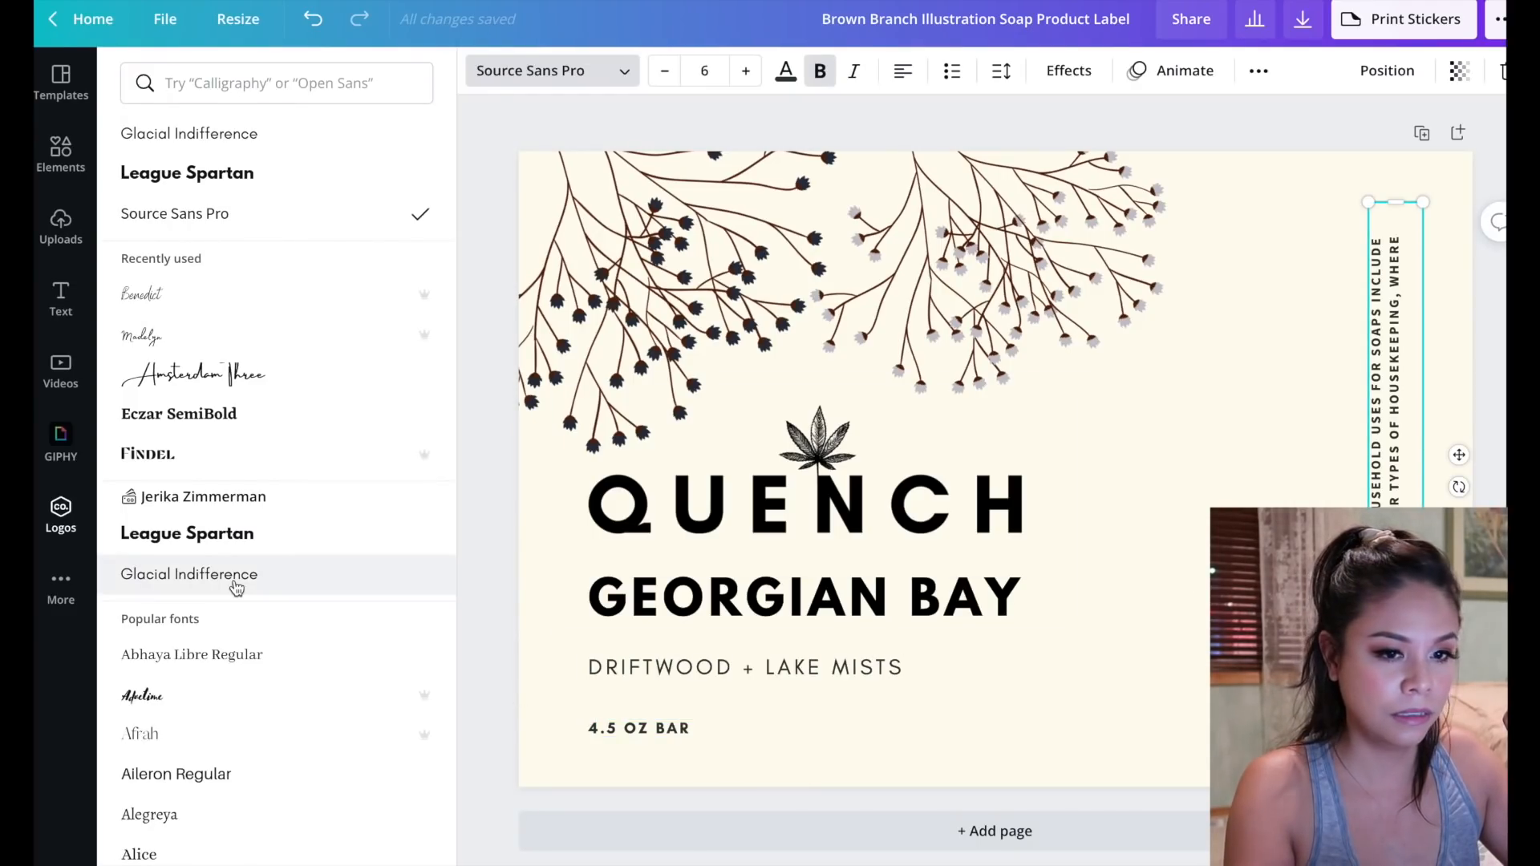
click(197, 576)
click(484, 637)
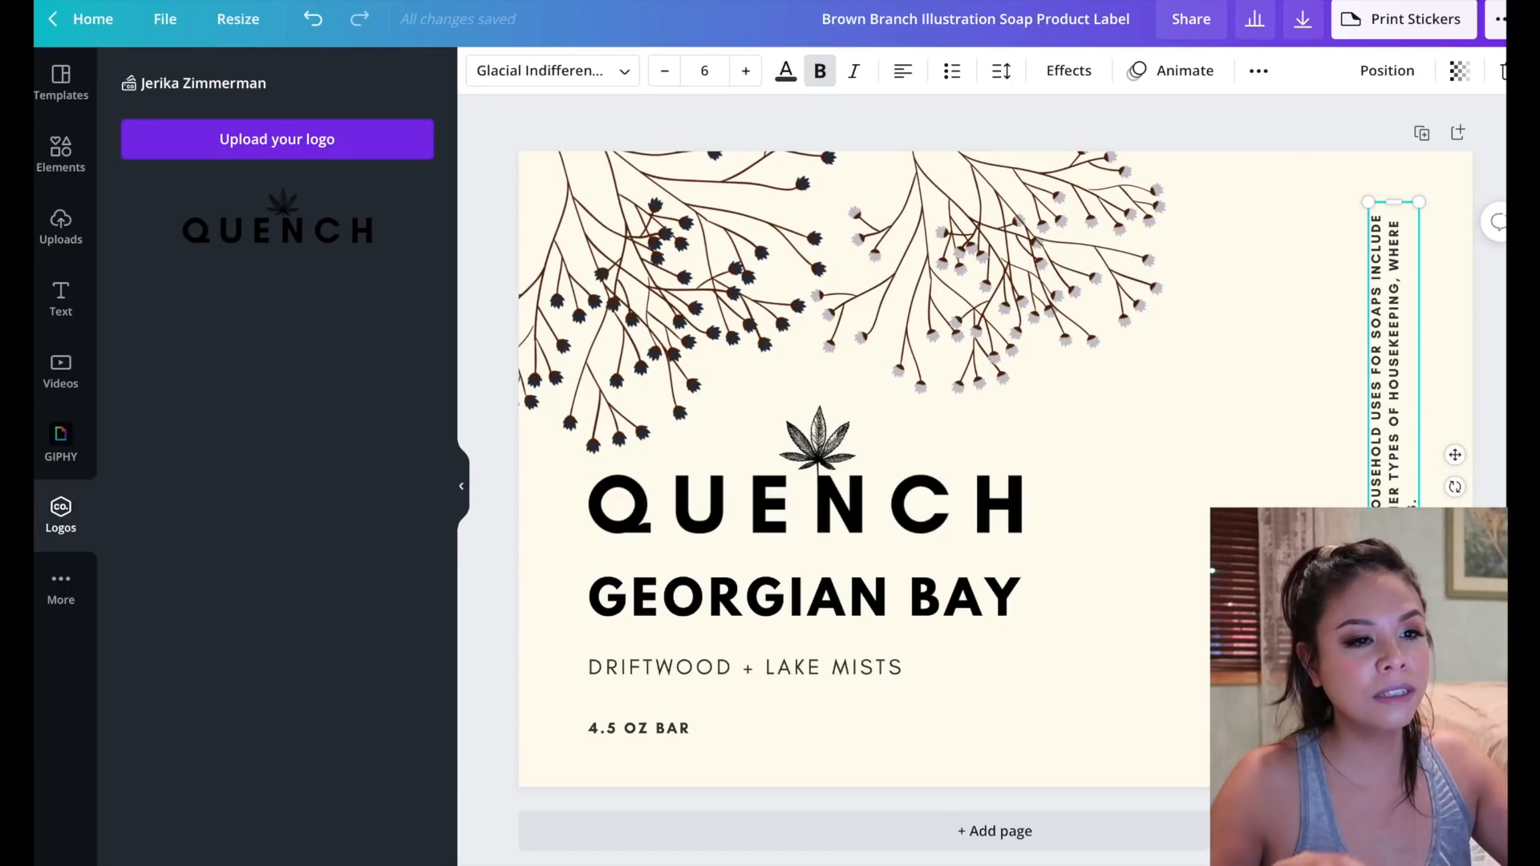
click(1440, 473)
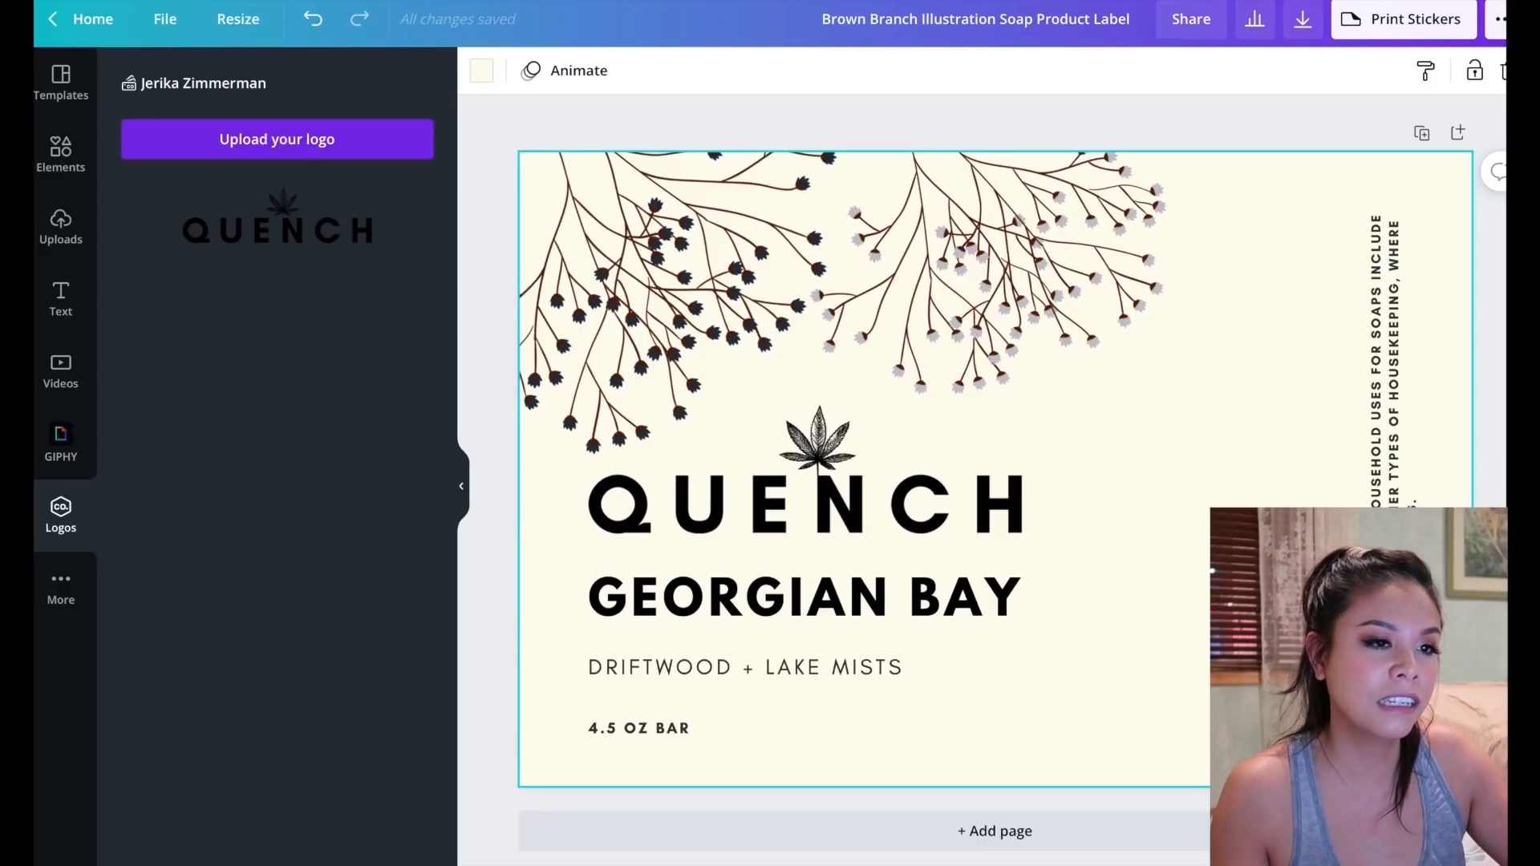